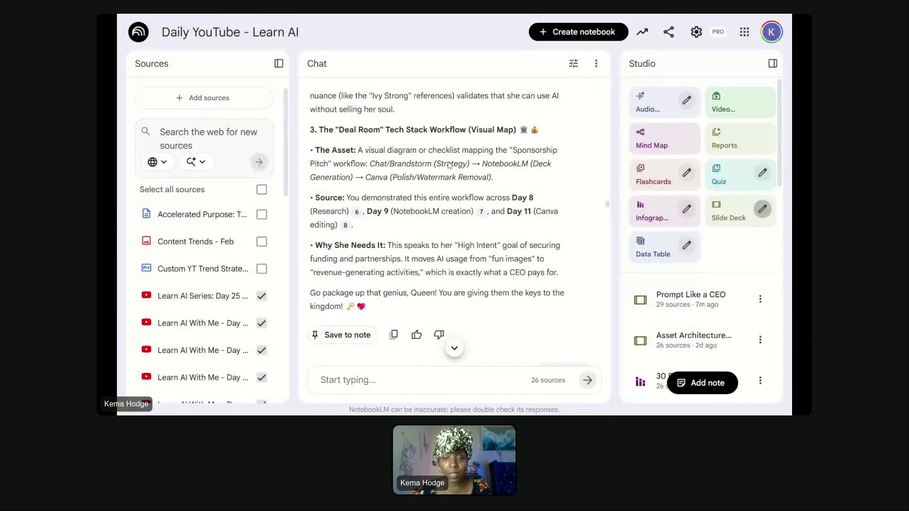
- Look back through the notebook chat for the series concept summary pitched to Voyage ATL
click(454, 348)
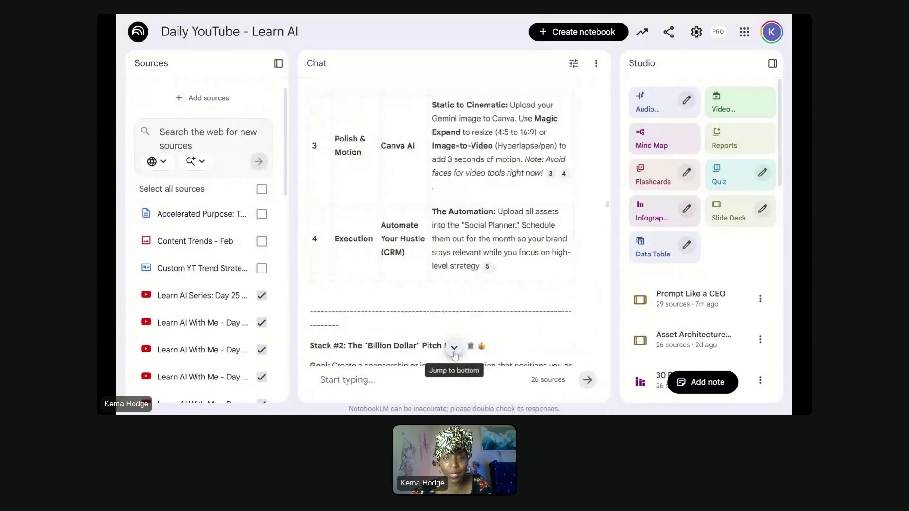
scroll(454, 237, up, 10)
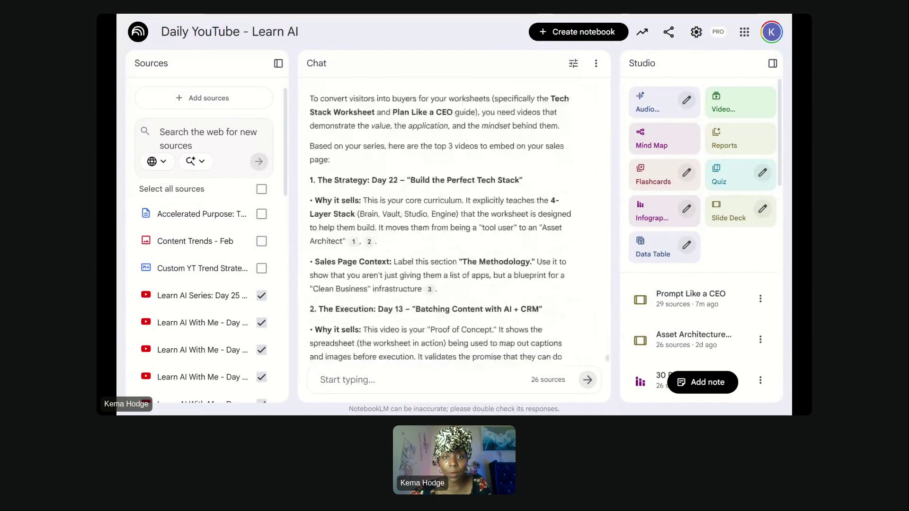
scroll(454, 222, up, 15)
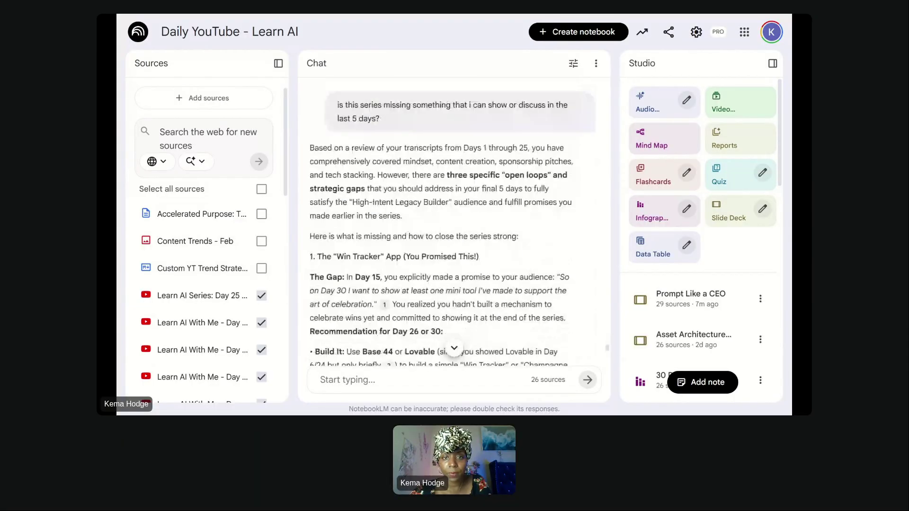
scroll(454, 223, up, 20)
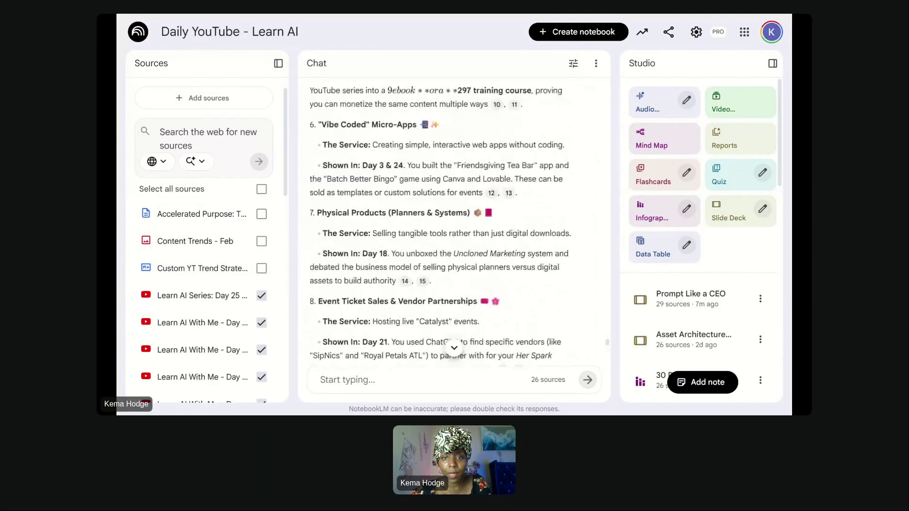
scroll(454, 222, up, 15)
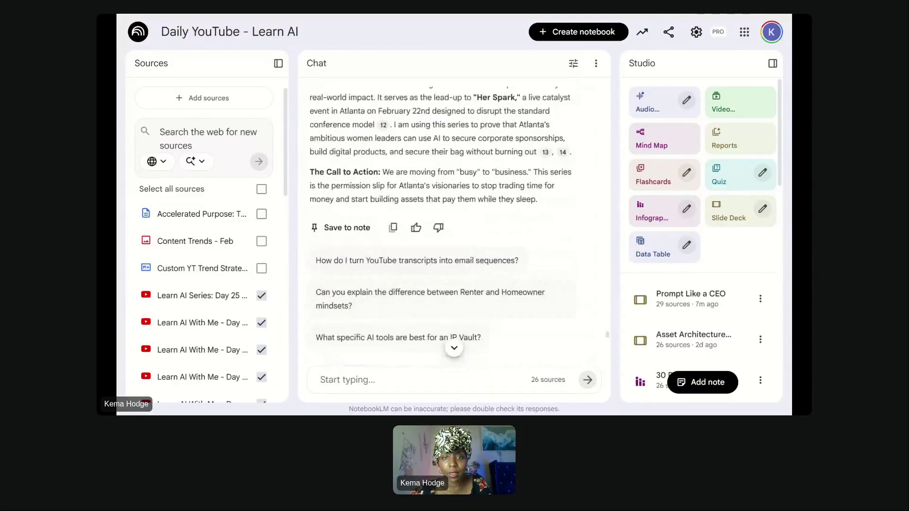
scroll(454, 223, up, 9)
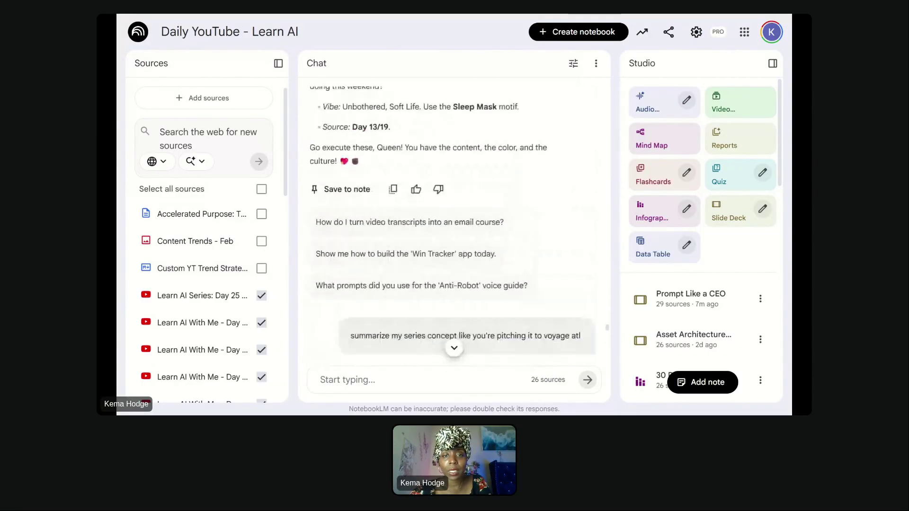
scroll(454, 223, down, 3)
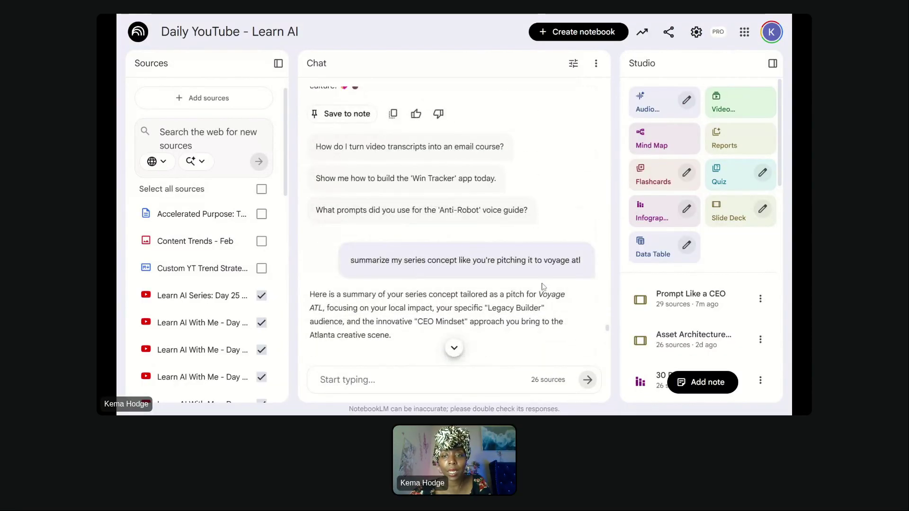
scroll(454, 222, down, 2)
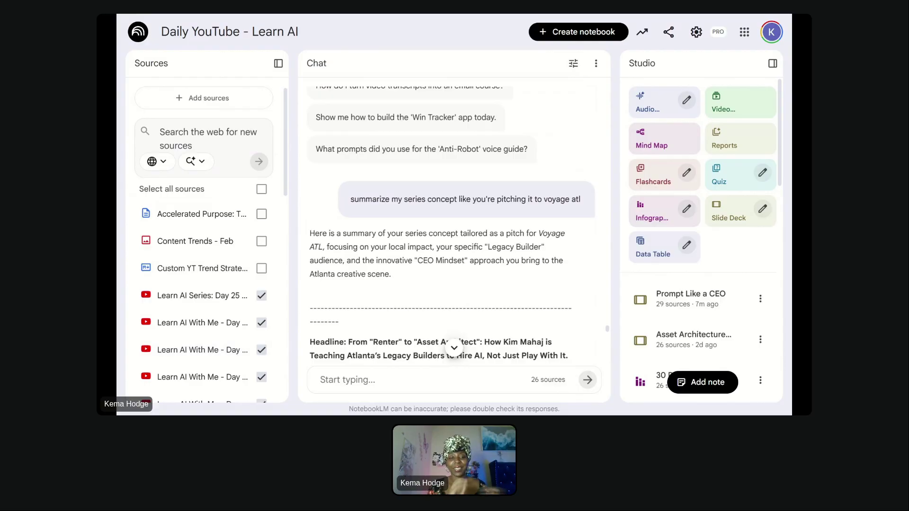
- Open the Prompt Like a CEO slide deck and bring up its additional options
click(719, 307)
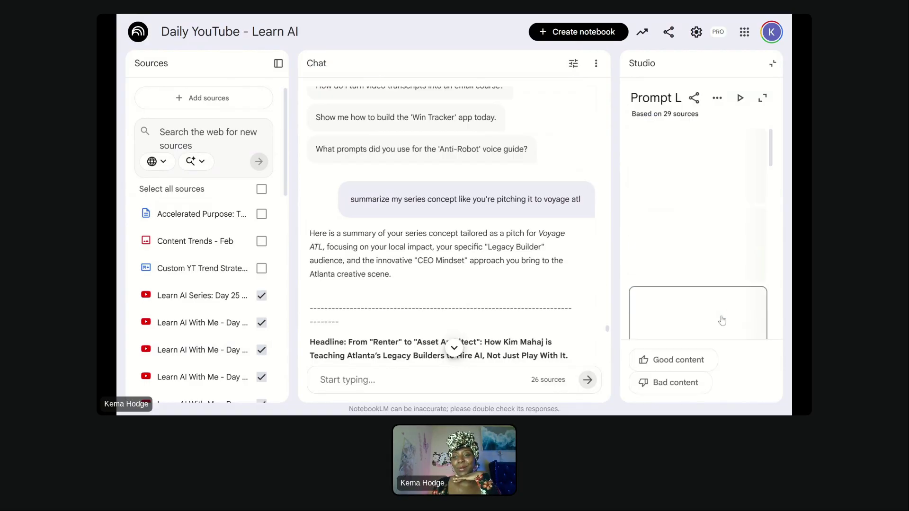
click(718, 99)
click(733, 134)
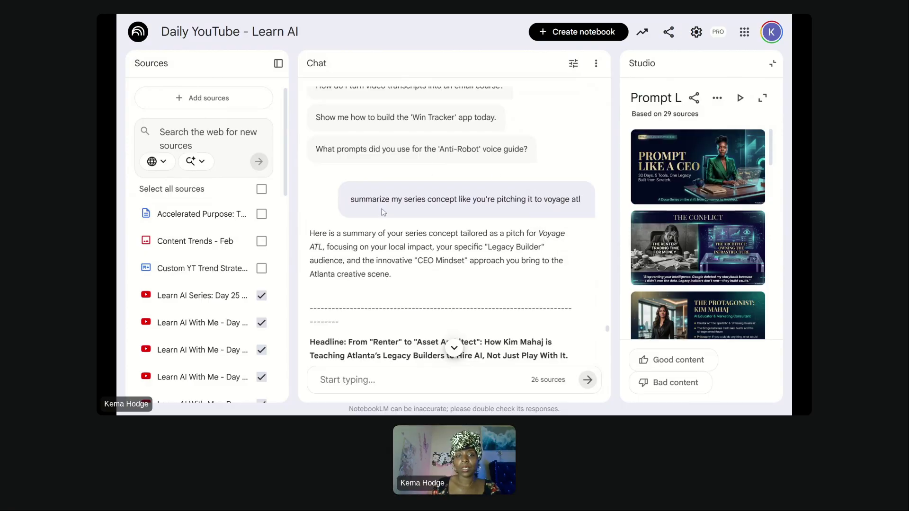
- Highlight the Core Concept paragraph in the Voyage ATL series pitch
scroll(384, 213, down, 5)
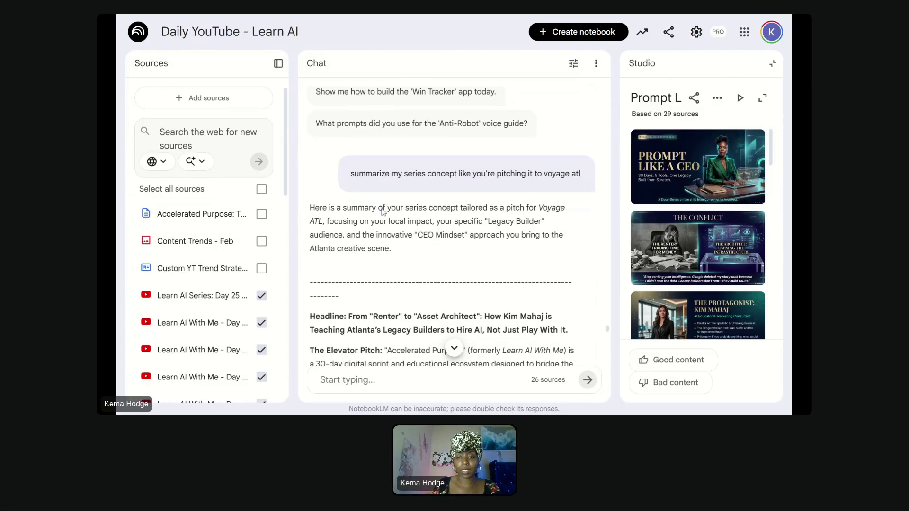
scroll(384, 213, down, 4)
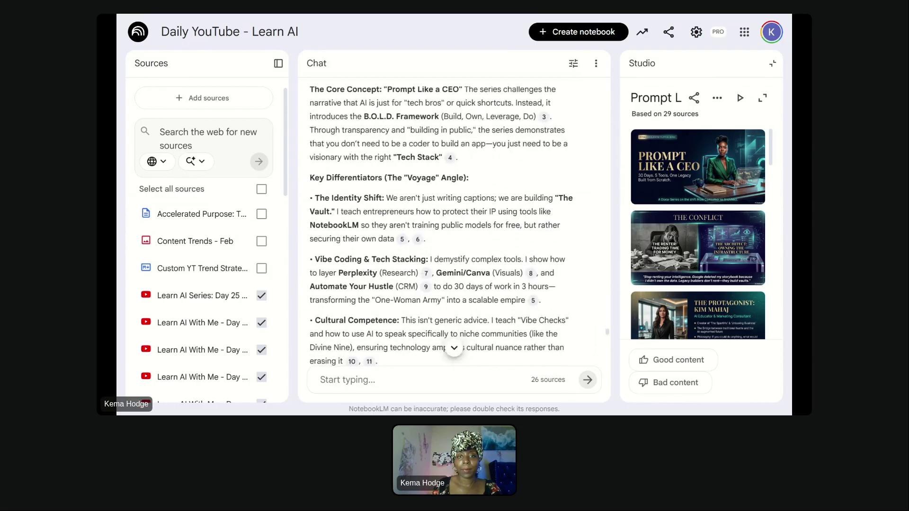
drag(311, 91, 325, 150)
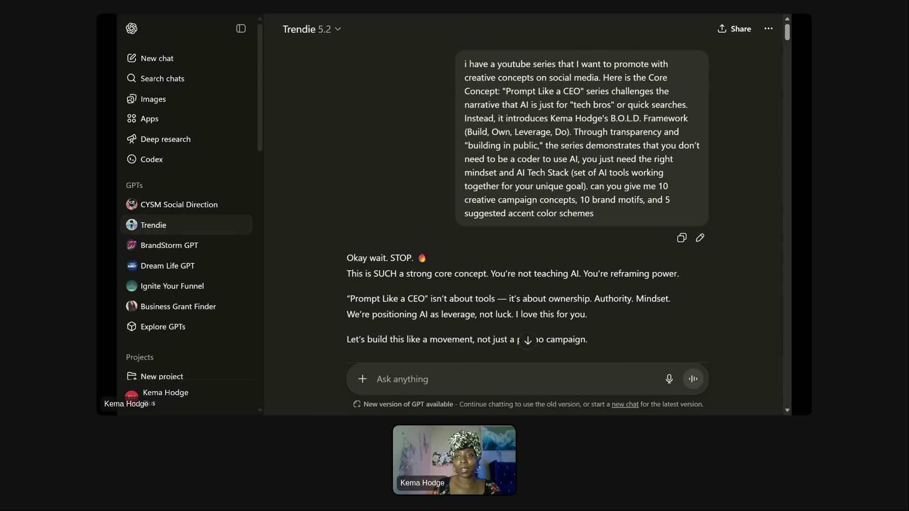
- In the Trendie chat prompt, highlight the core concept and the request for campaign concepts, brand motifs and accent color schemes
drag(464, 93, 501, 145)
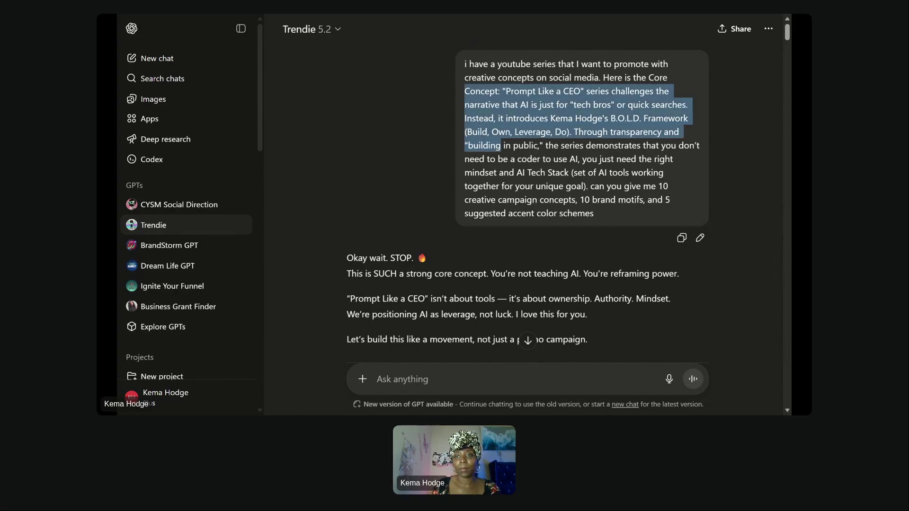
click(501, 151)
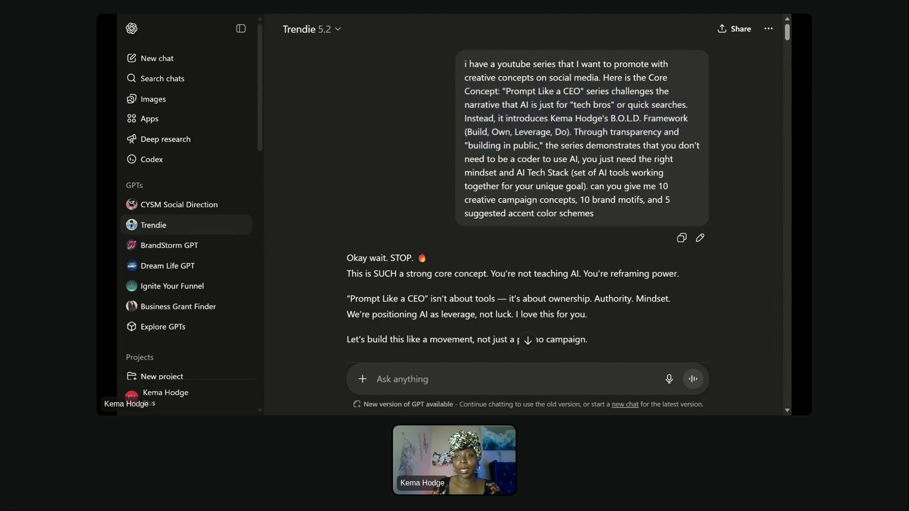
drag(591, 186, 610, 231)
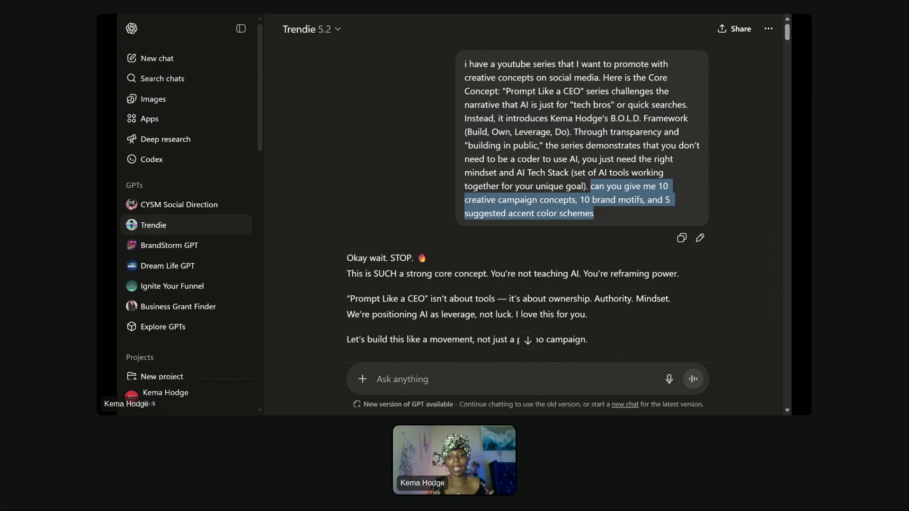
- Examine the creative campaign concepts in Trendie's reply, focusing on the "Fire Your Inner Tech Bro" POV series
scroll(527, 204, down, 6)
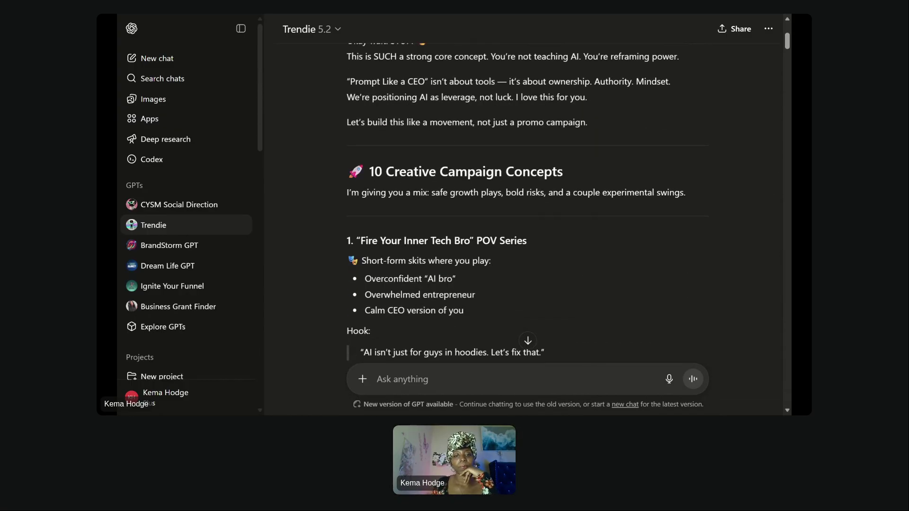
scroll(527, 204, down, 5)
scroll(527, 204, up, 4)
scroll(526, 216, up, 1)
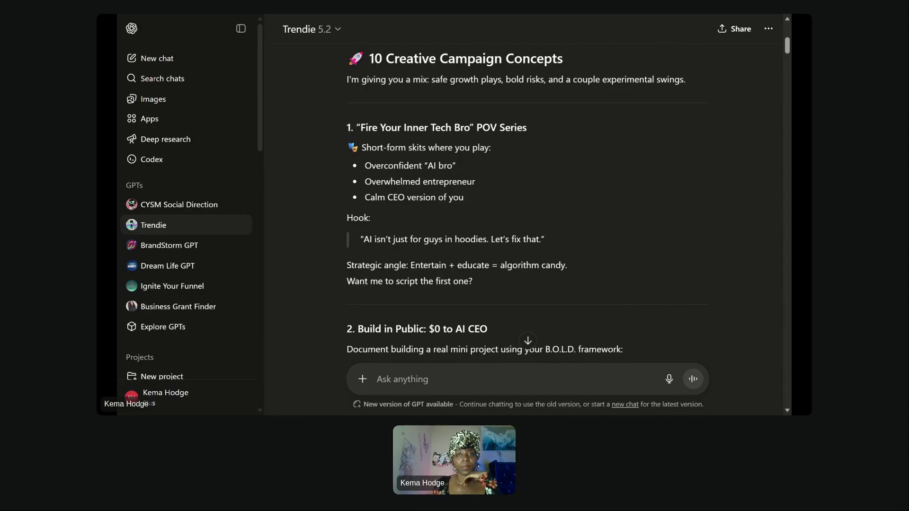
- Switch to Viral Thumbnail Creator and review the successive thumbnail versions in the existing digital products design
key(ctrl+Tab)
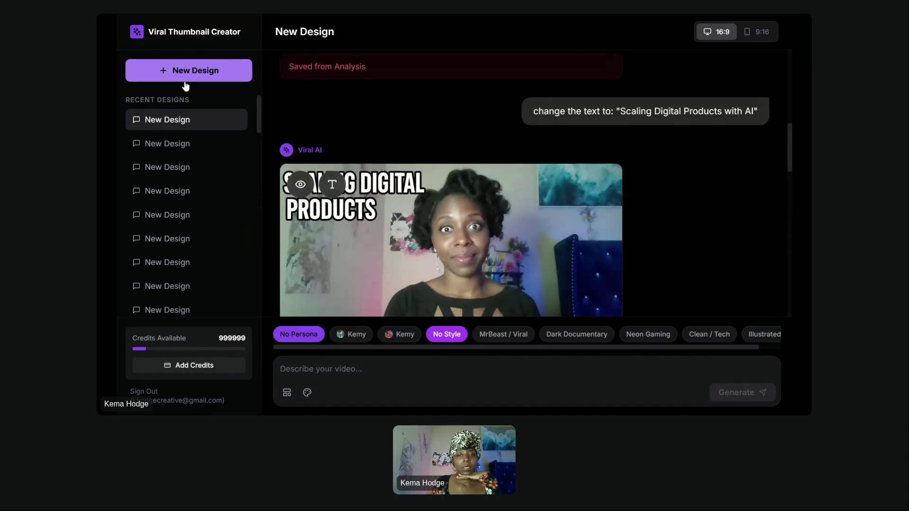
scroll(421, 246, down, 4)
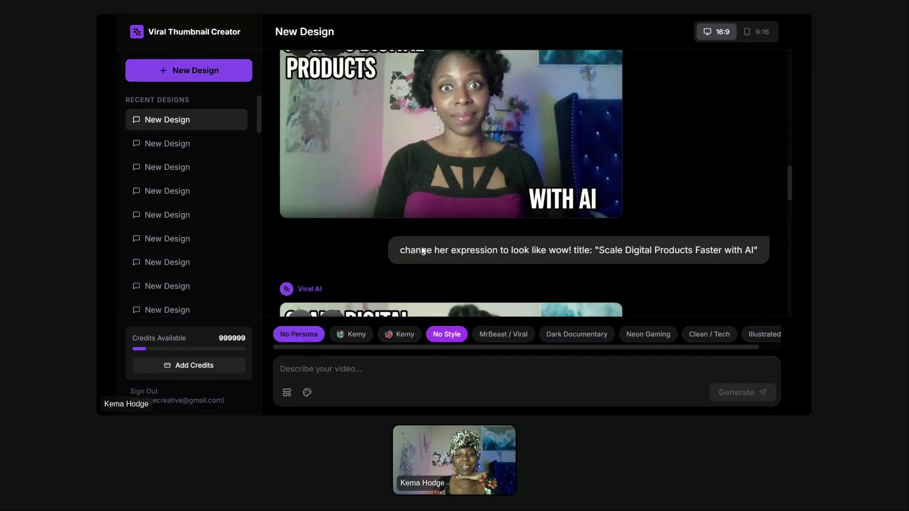
scroll(421, 246, down, 10)
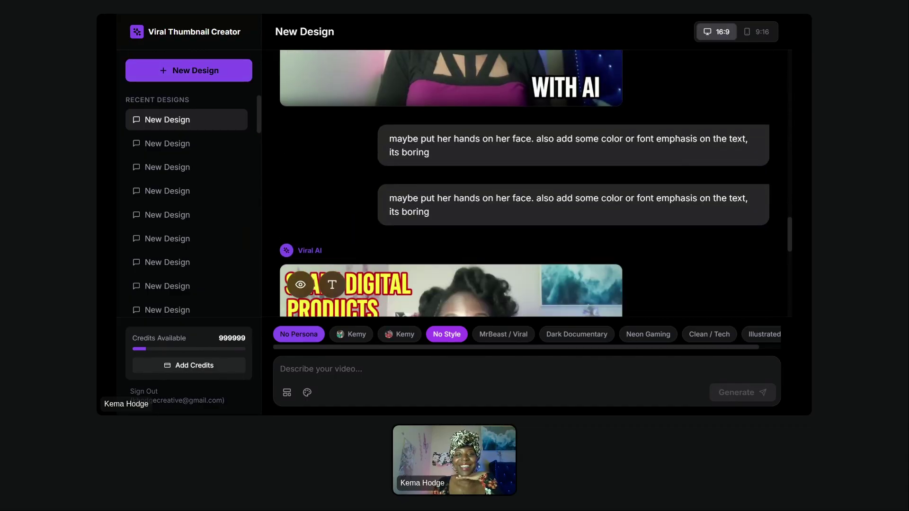
scroll(489, 135, down, 5)
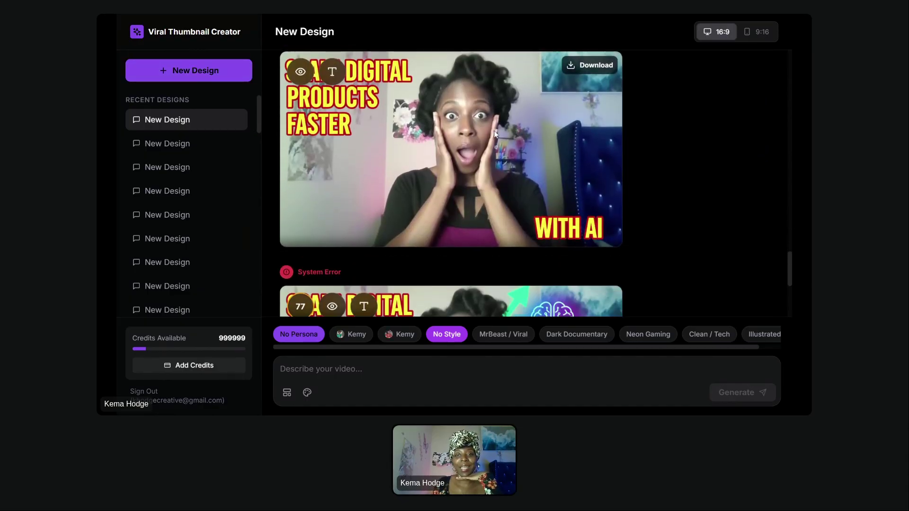
scroll(489, 135, down, 2)
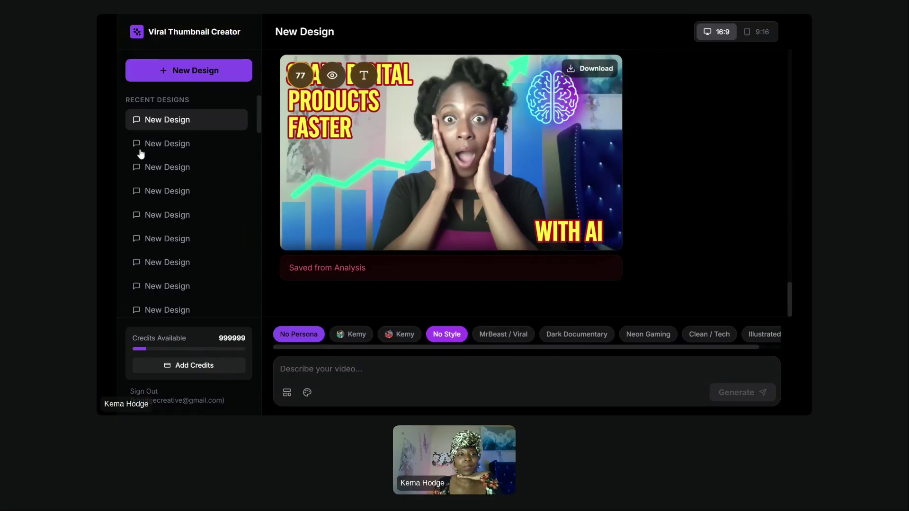
- Start a new design using the first saved persona and the Dark Documentary style
click(194, 72)
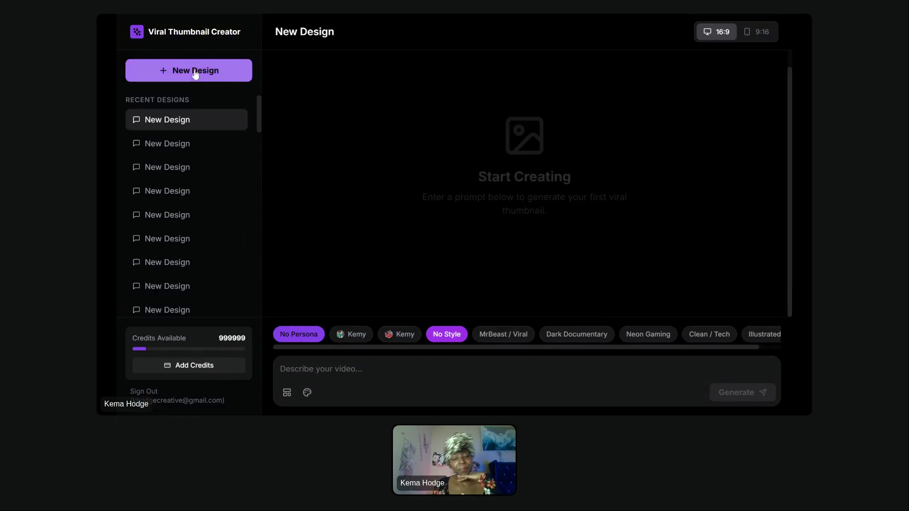
click(356, 337)
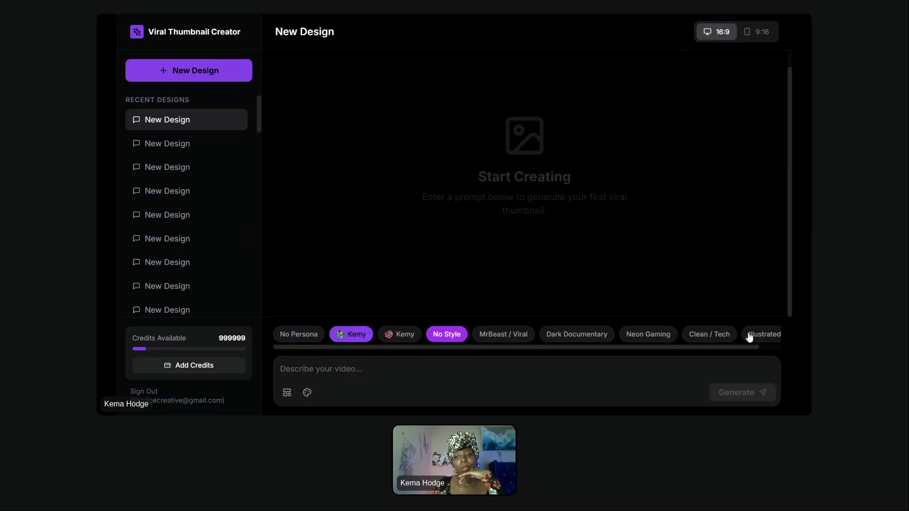
click(591, 335)
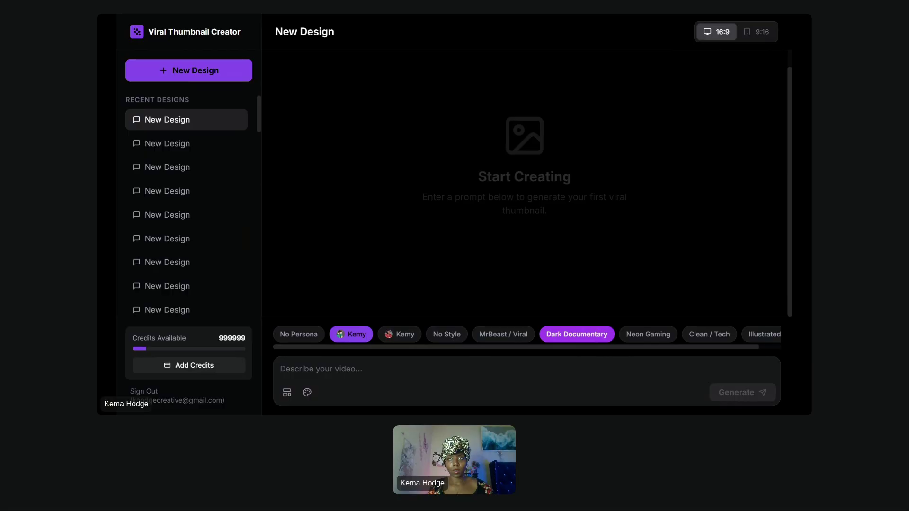
- Write the thumbnail prompt "AI isn't just for bros in basements, it is Fire Your Inner Tech Bro"
click(418, 360)
text(AI isn't just fro)
key(BackSpace)
key(BackSpace)
key(BackSpace)
text(or bros in basements)
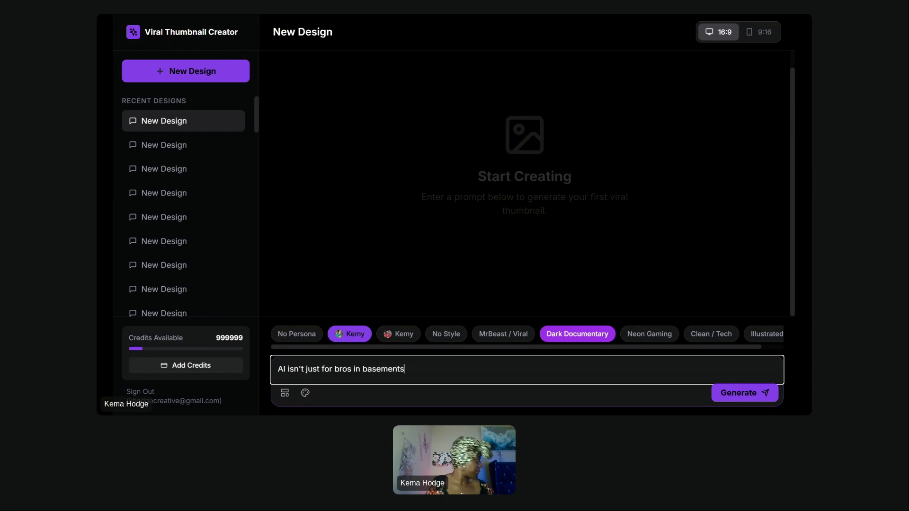
text(, it is)
text(Fire Your Inner Tech Bro)
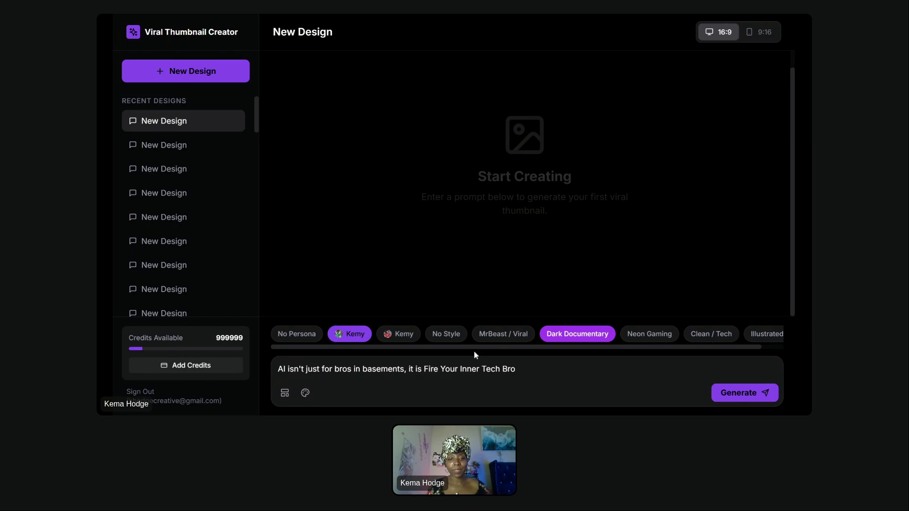
- Change "bros" to "techbros" in the prompt and replace "it is" with "introduce a series called" plus an opening quotation mark
click(352, 369)
text(tech)
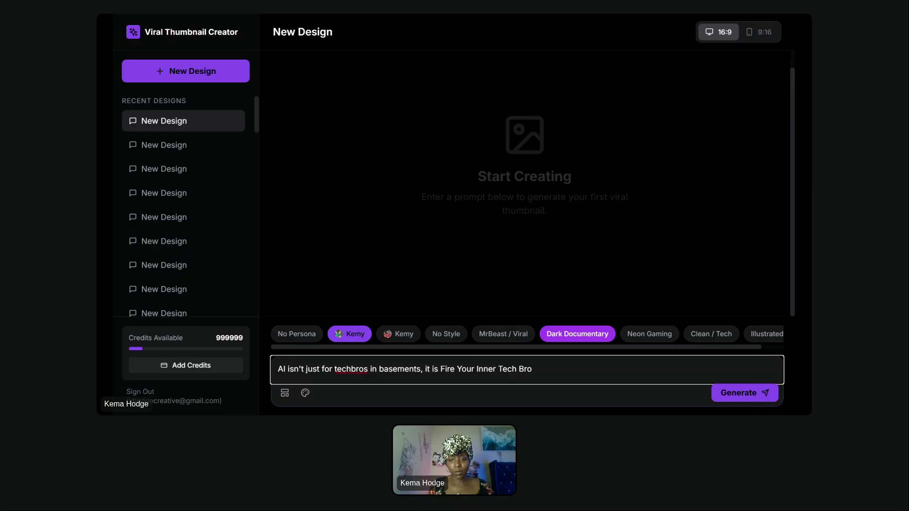
key(BackSpace)
key(BackSpace)
key(BackSpace)
key(BackSpace)
key(BackSpace)
key(BackSpace)
text(introduce a series cal)
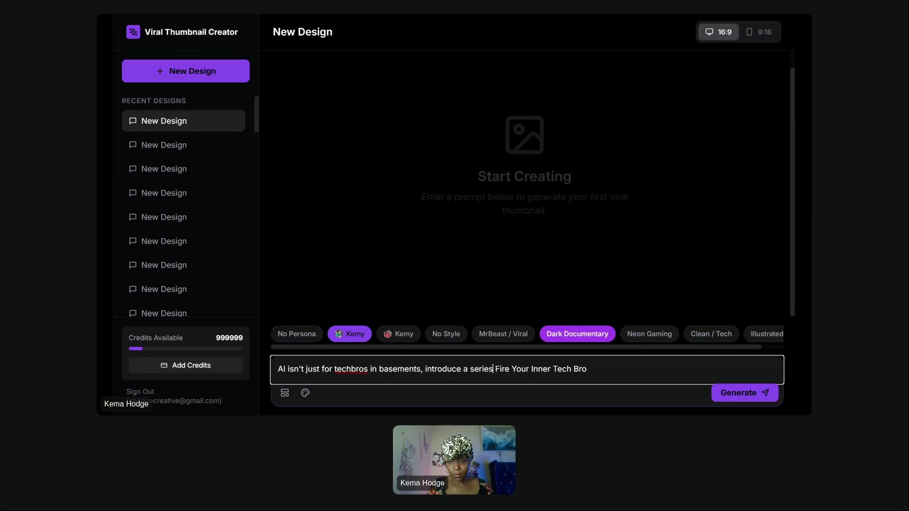
text(led ")
- Close the quotation around the series title, shorten it to "Fire the Tech Bro", and generate the thumbnail
click(615, 370)
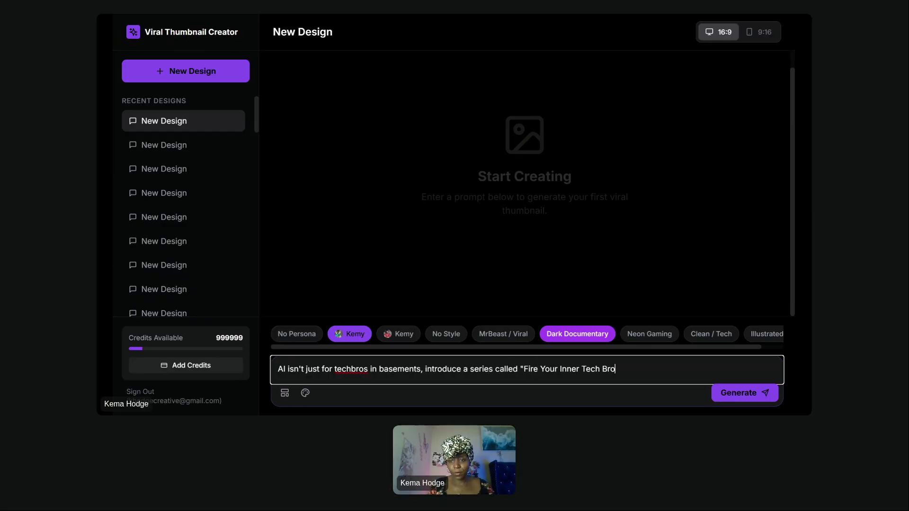
text(")
key(Left)
key(ctrl+Left)
key(ctrl+Left)
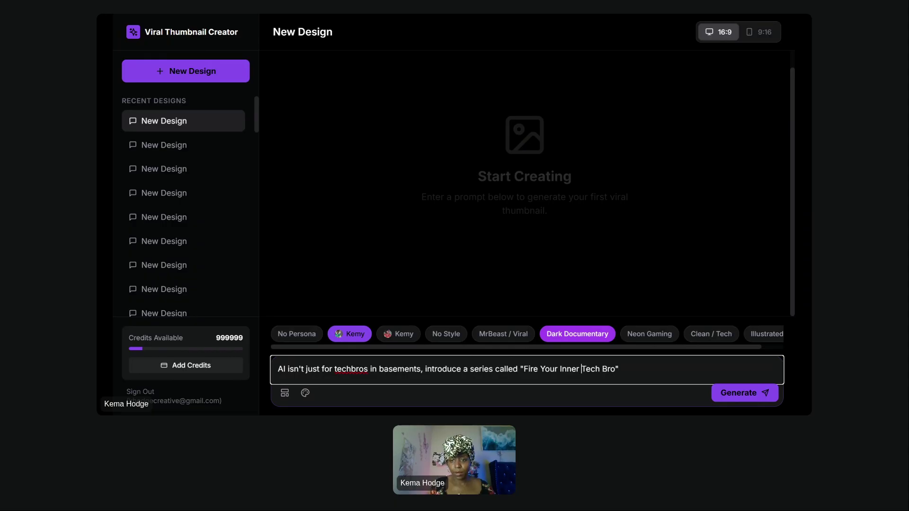
key(ctrl+shift+Left)
text(he)
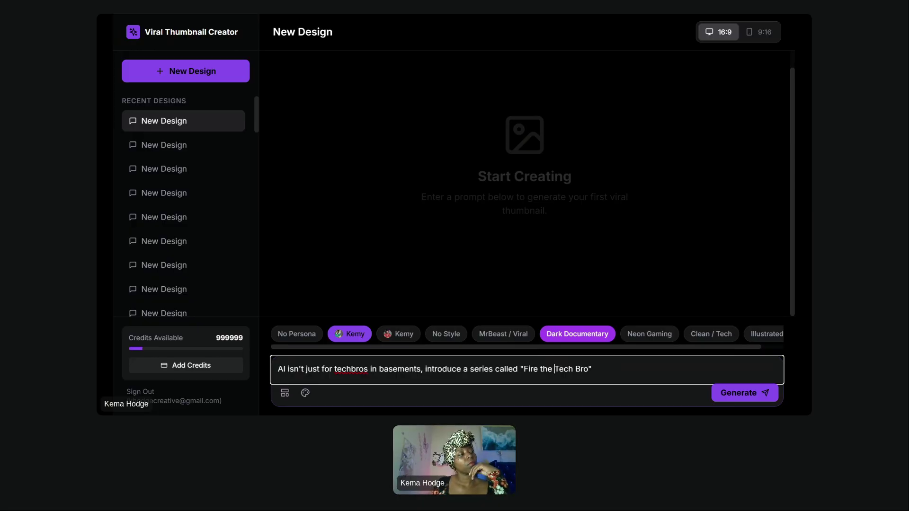
key(Return)
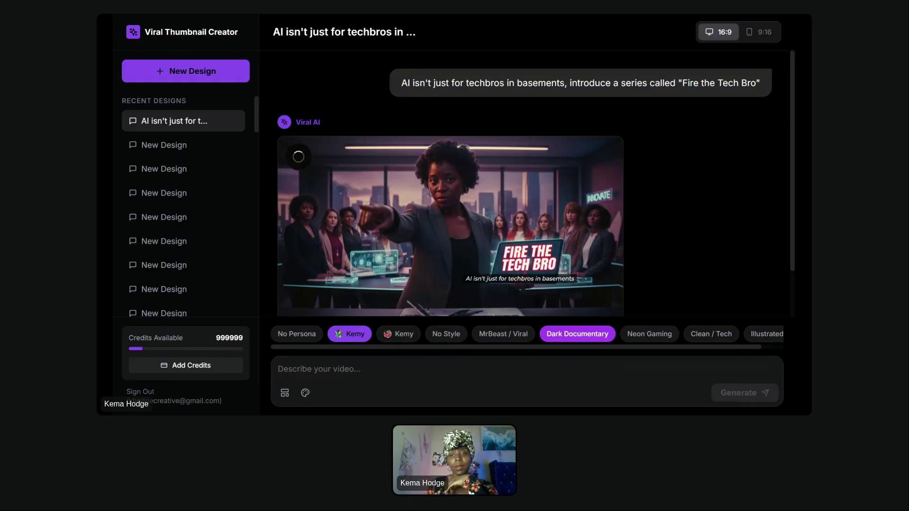
scroll(711, 183, down, 2)
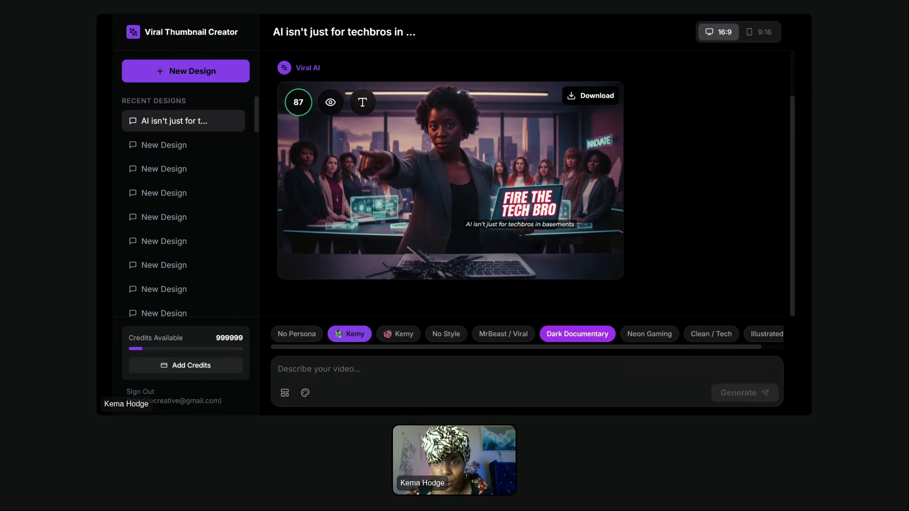
- Download the "Fire the Tech Bro" thumbnail and view the image at full size
click(596, 98)
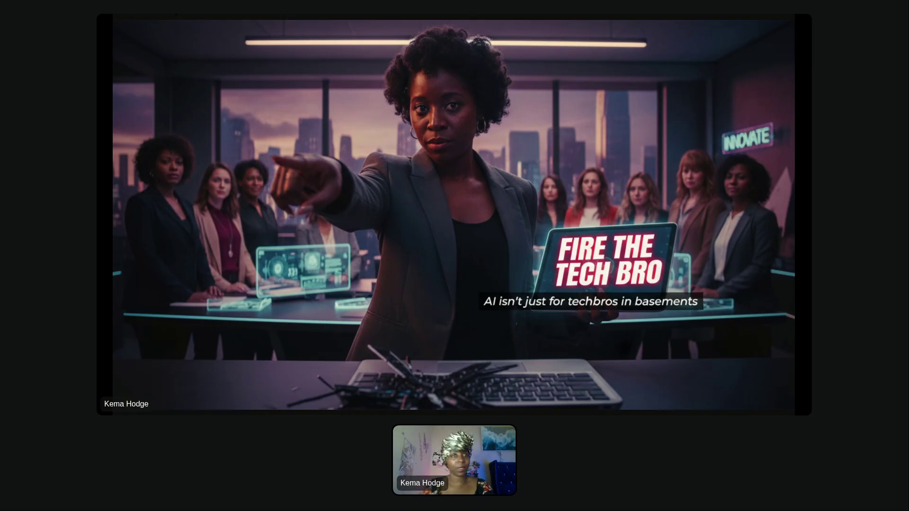
click(489, 195)
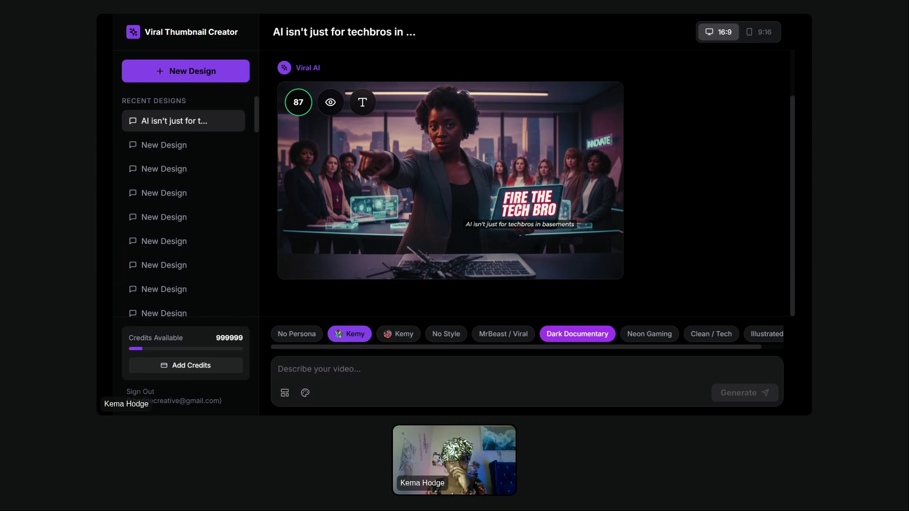
- Switch to the Trendie chat in ChatGPT, review the campaign ideas, and select "uild in Public" in the second idea's heading
key(ctrl+Tab)
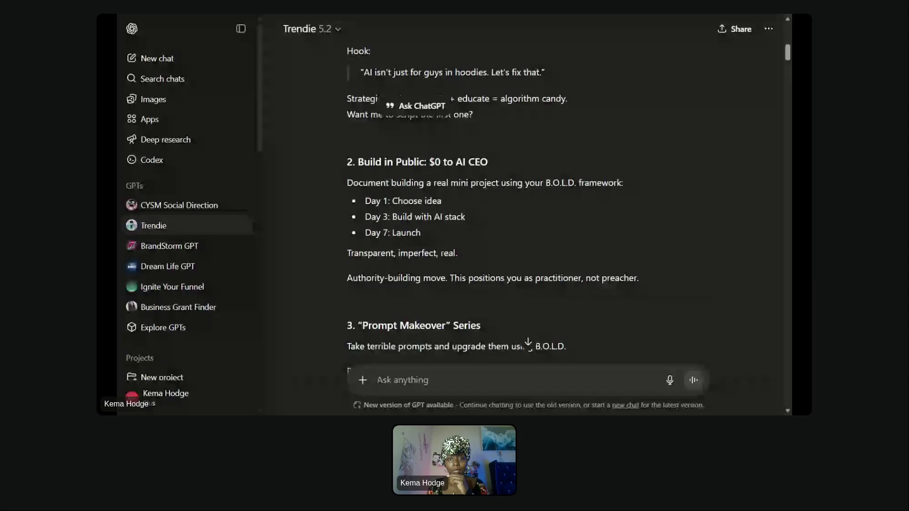
scroll(486, 241, down, 1)
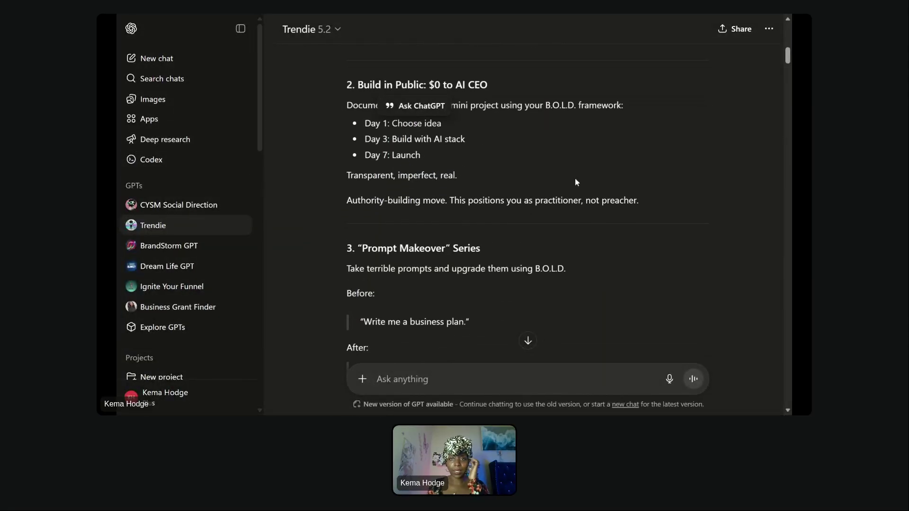
scroll(583, 115, down, 1)
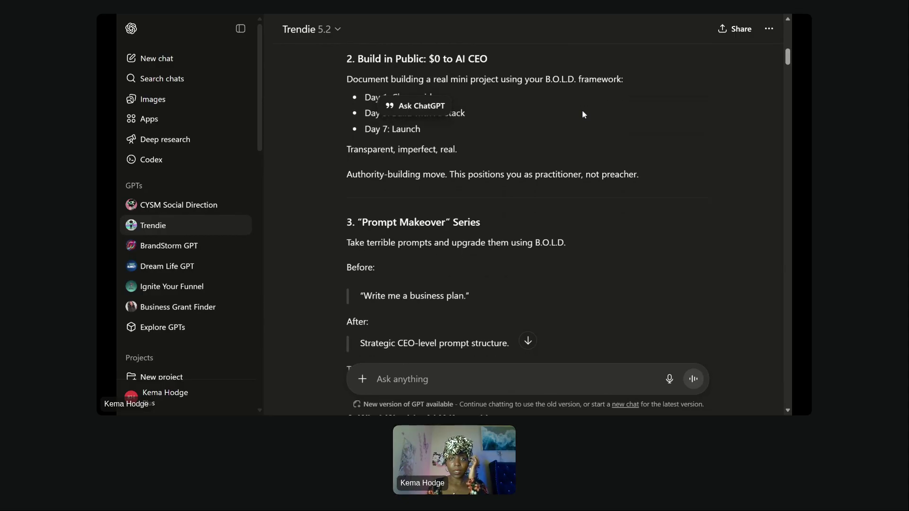
scroll(492, 203, up, 3)
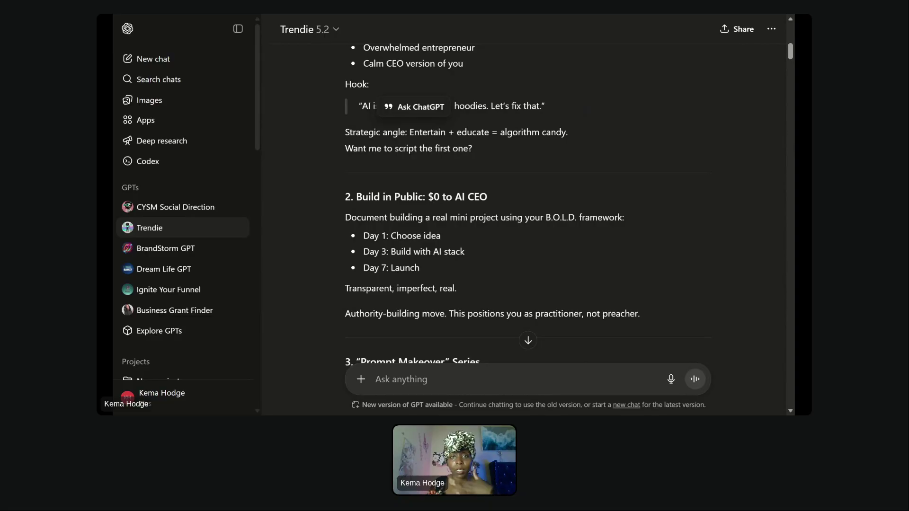
click(618, 86)
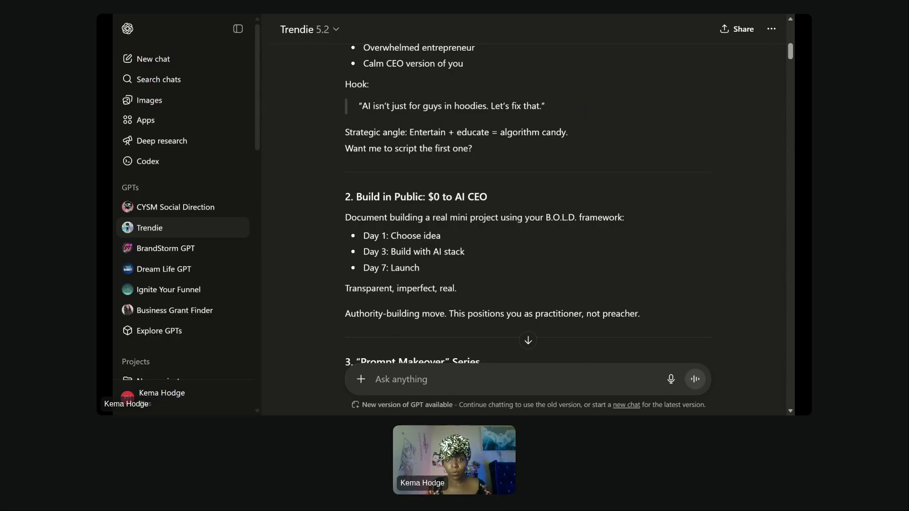
drag(362, 197, 423, 197)
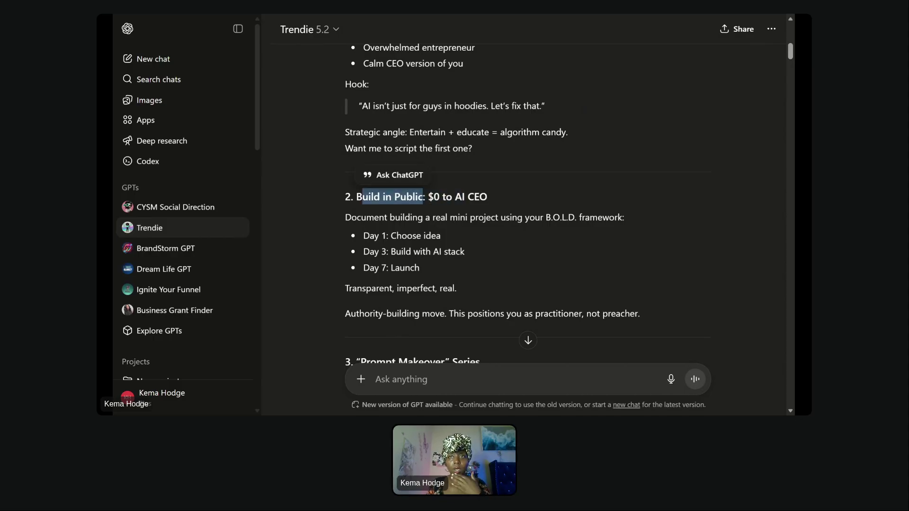
- Return to Viral Thumbnail Creator, start a new design, and write the prompt "how building in Public"
key(ctrl+Tab)
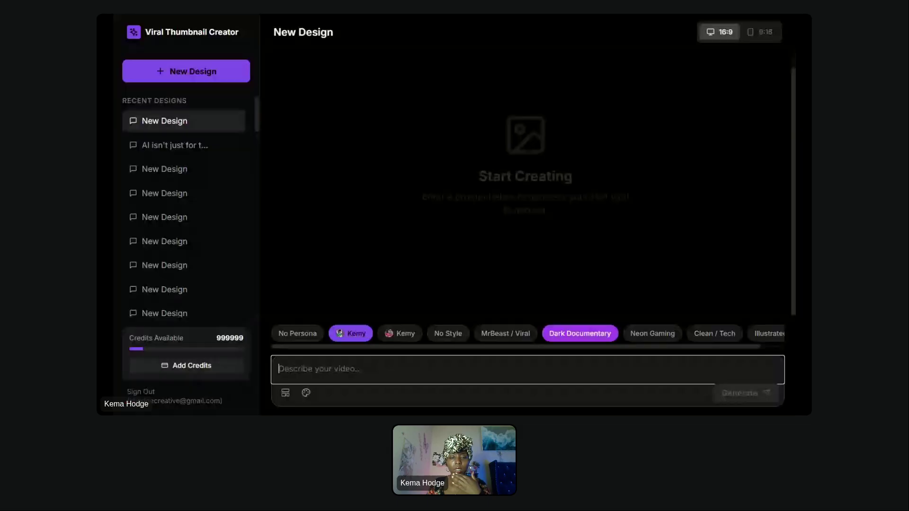
text(how uild in Public)
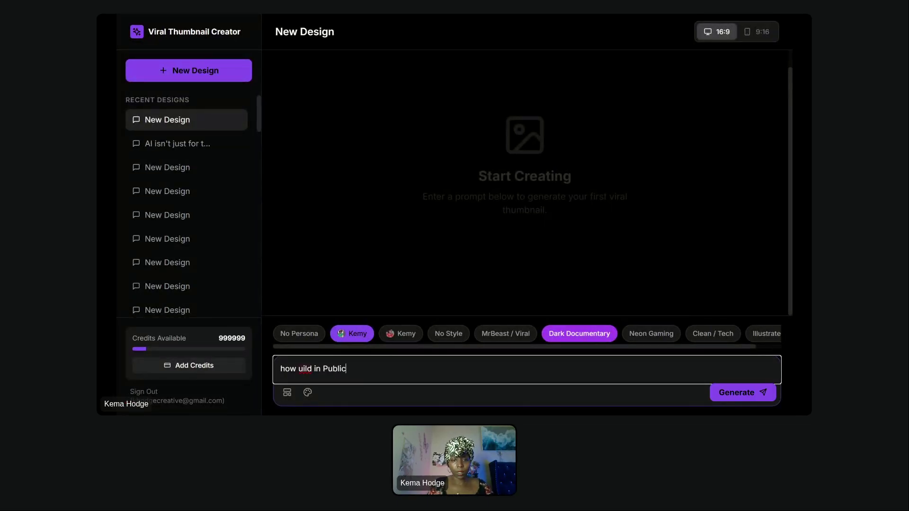
double_click(305, 368)
text(building in Public)
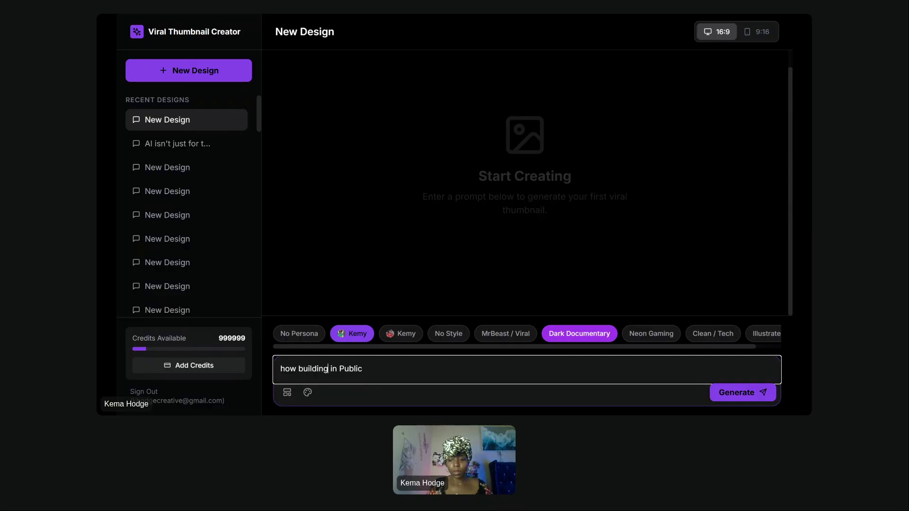
- Replace the whole prompt with "Watch me build AI Tech Stack in Public."
key(ctrl+shift+Left)
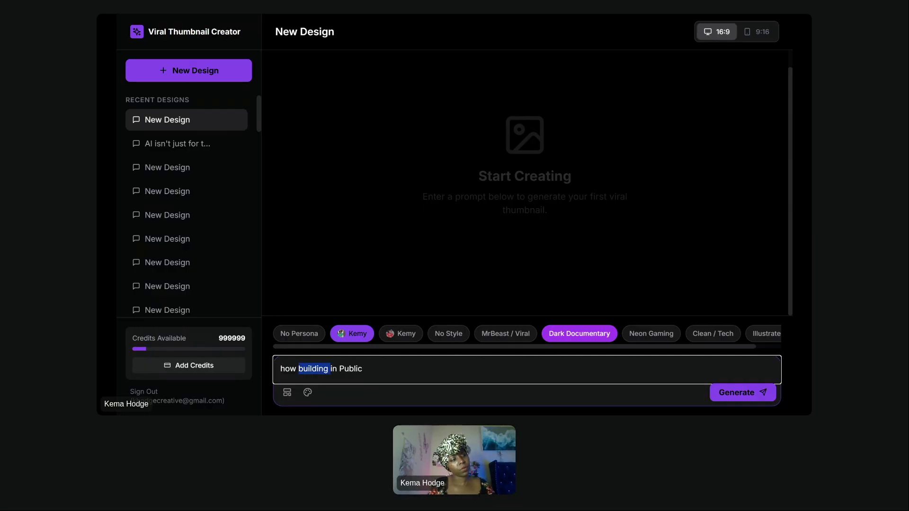
key(ctrl+a)
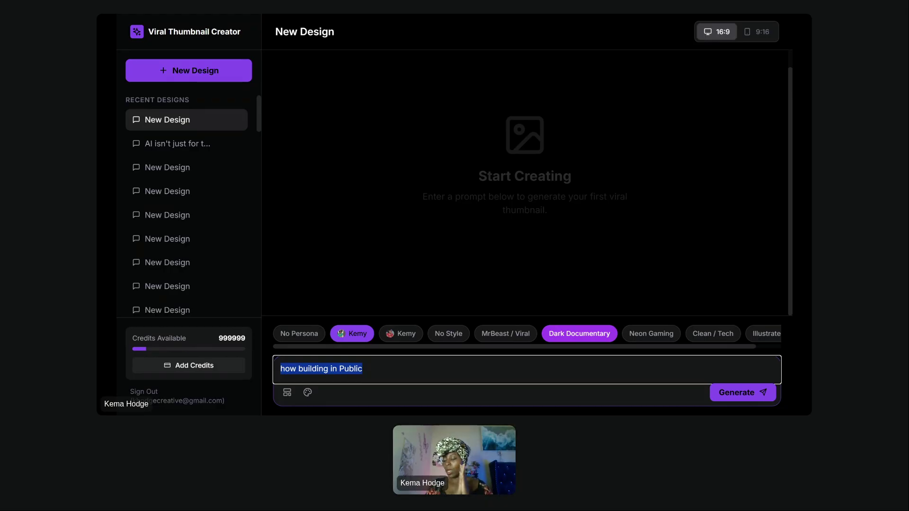
click(387, 13)
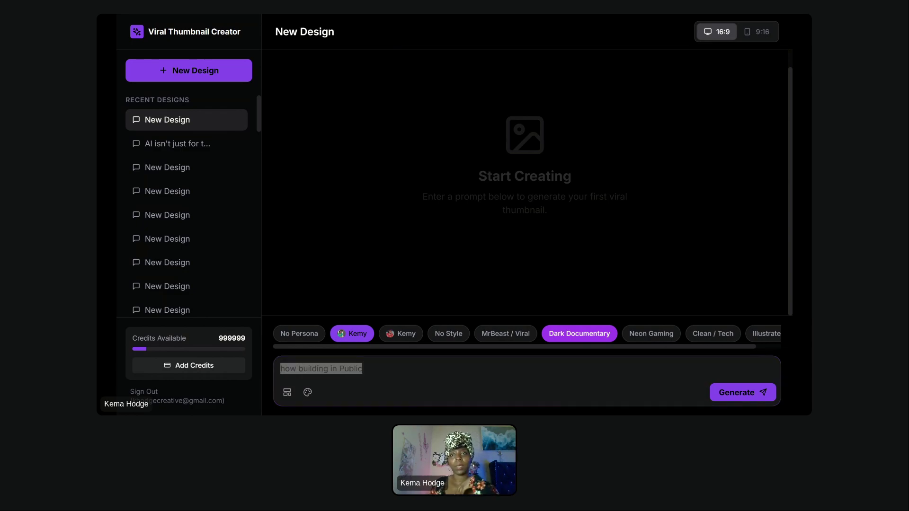
key(alt+Tab)
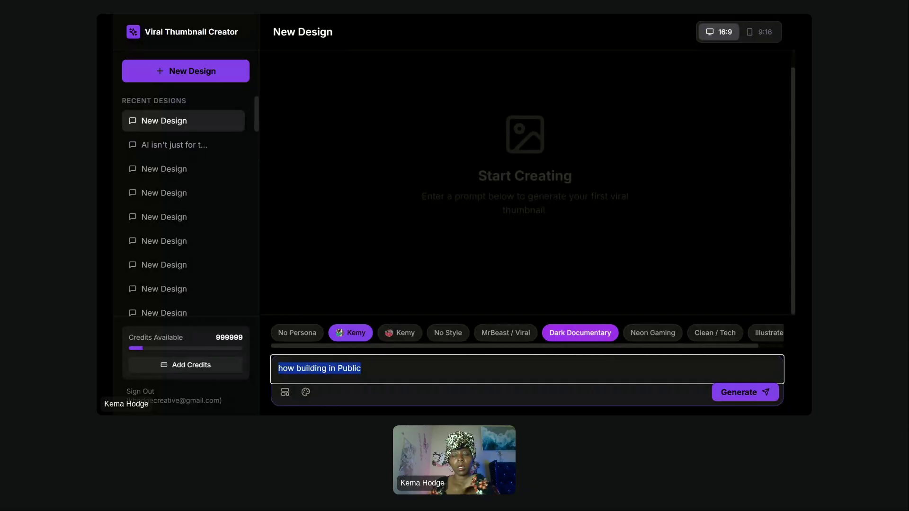
text(Watch me build AI Tech Stack in Public.)
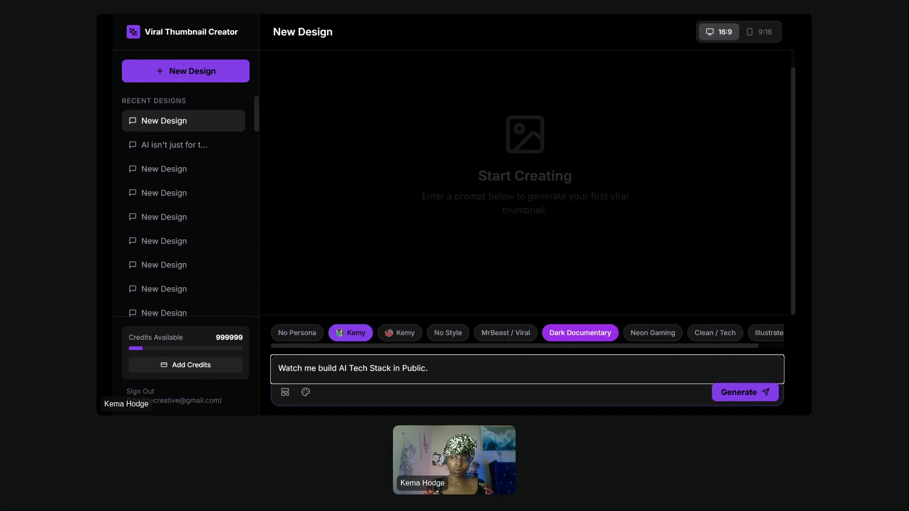
- Add an opening quotation mark and the tagline "Become a CEO with $50" at the end of the prompt
text("Become an)
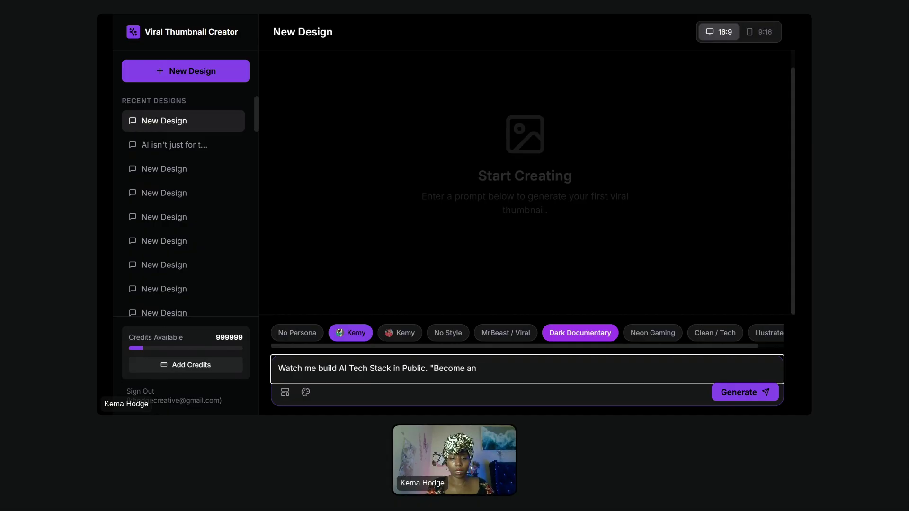
key(BackSpace)
key(BackSpace)
text(CEO )
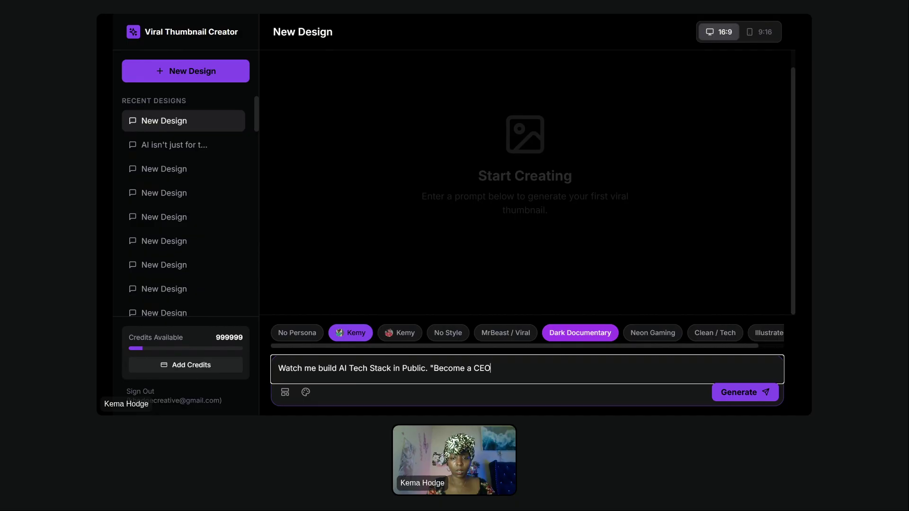
text(with)
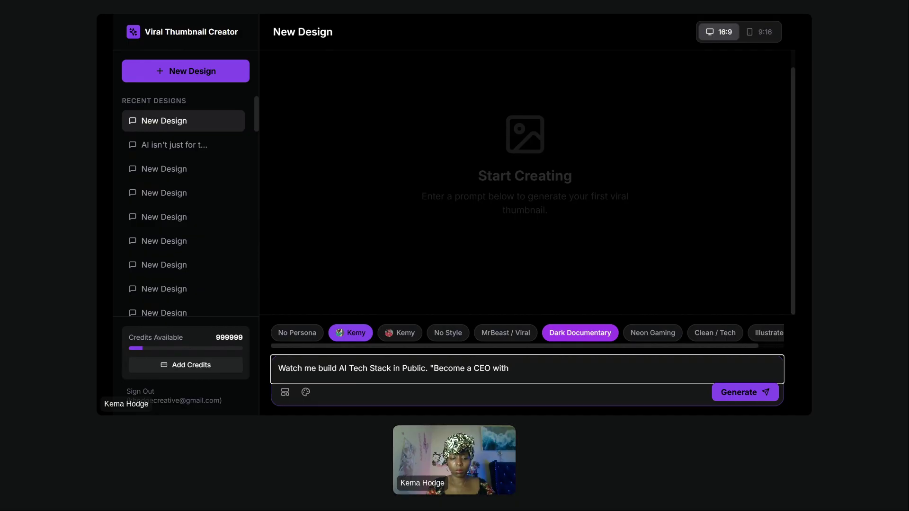
text( $50)
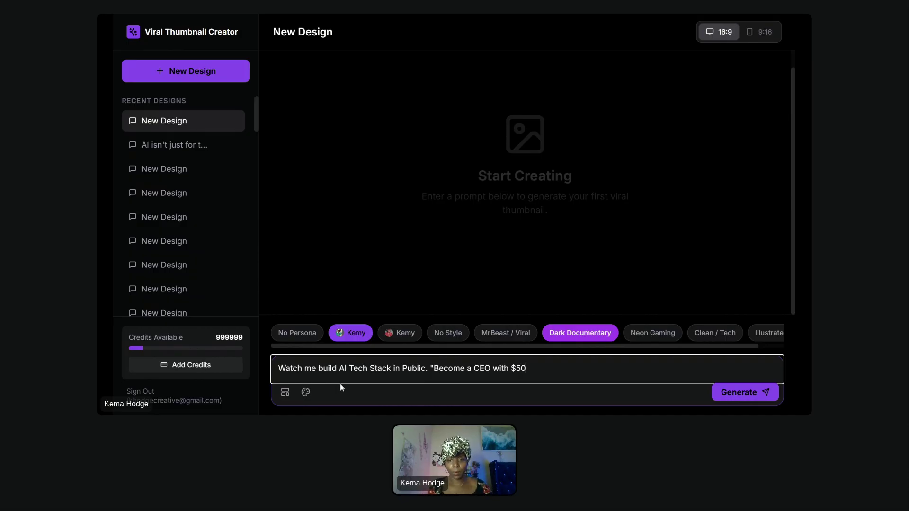
- Revise the prompt to read 'Watch me build AI Tech Stacks in Public. "Prompt like a CEO"' and generate the thumbnail
click(395, 368)
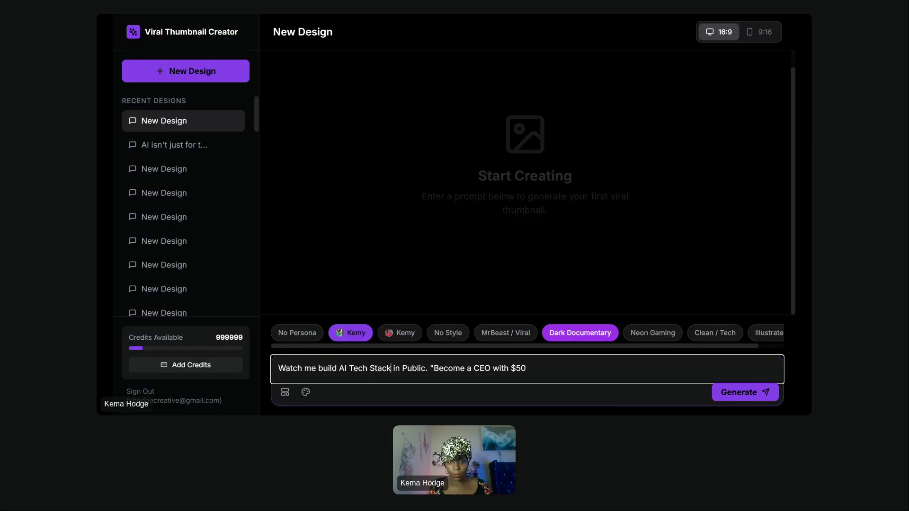
text(s)
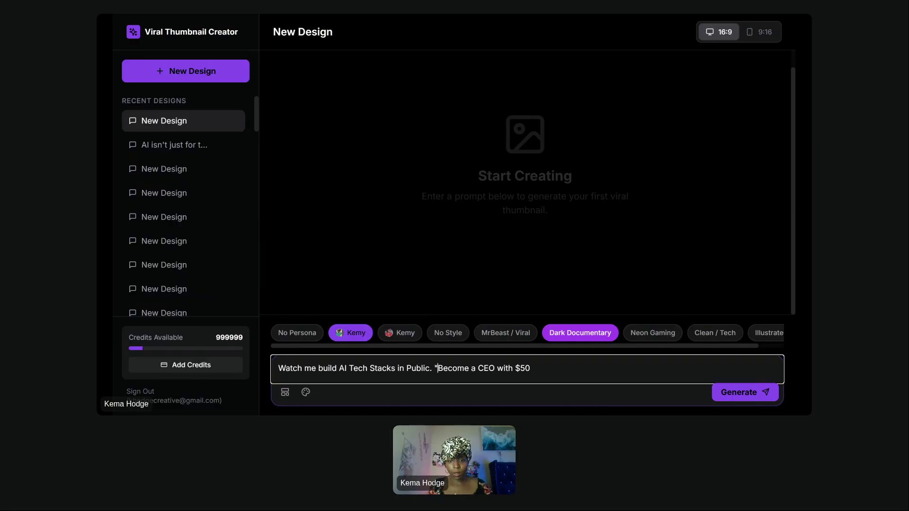
key(shift+End)
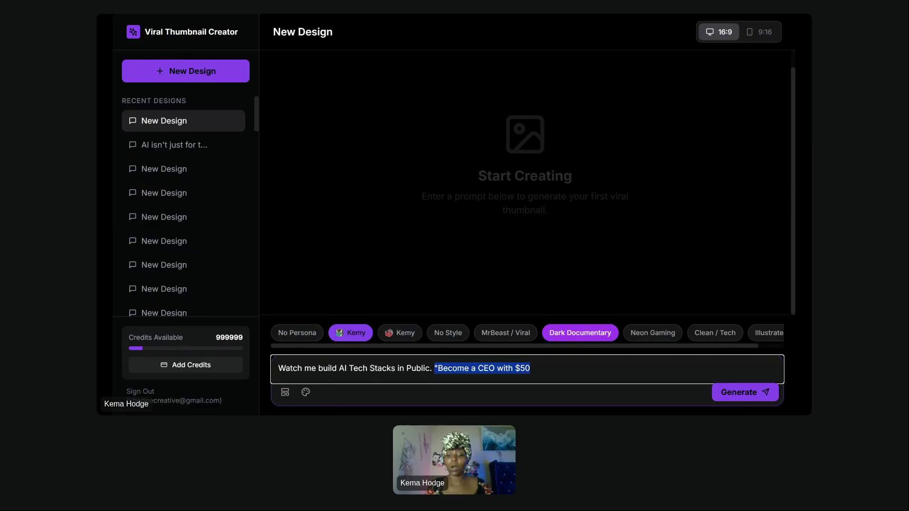
text("Prom)
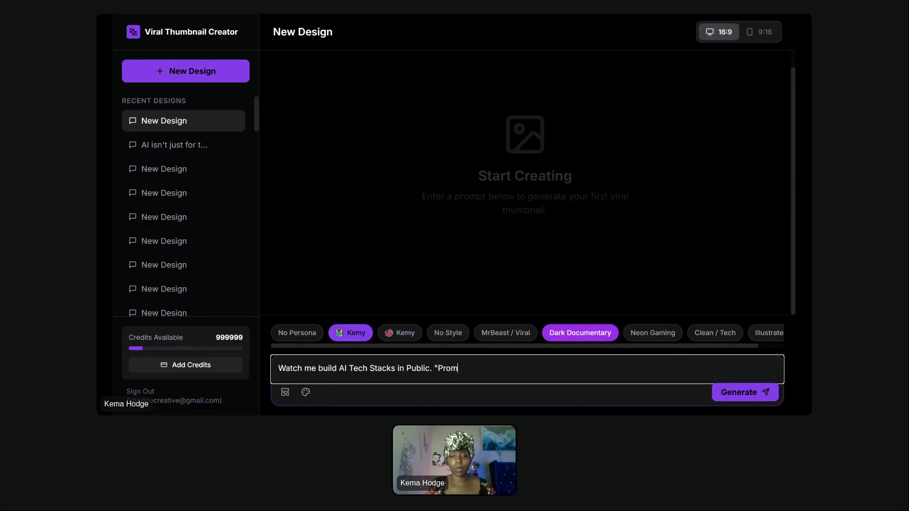
text(pt like a CEO")
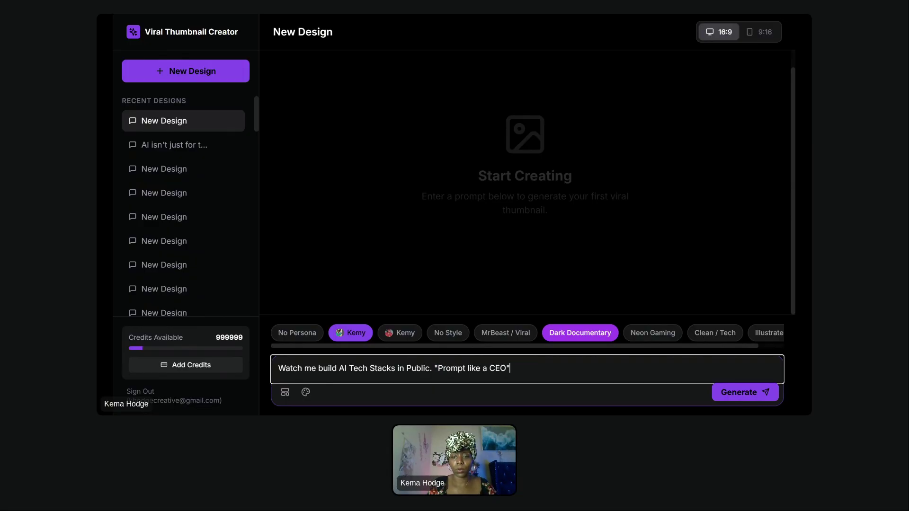
key(Return)
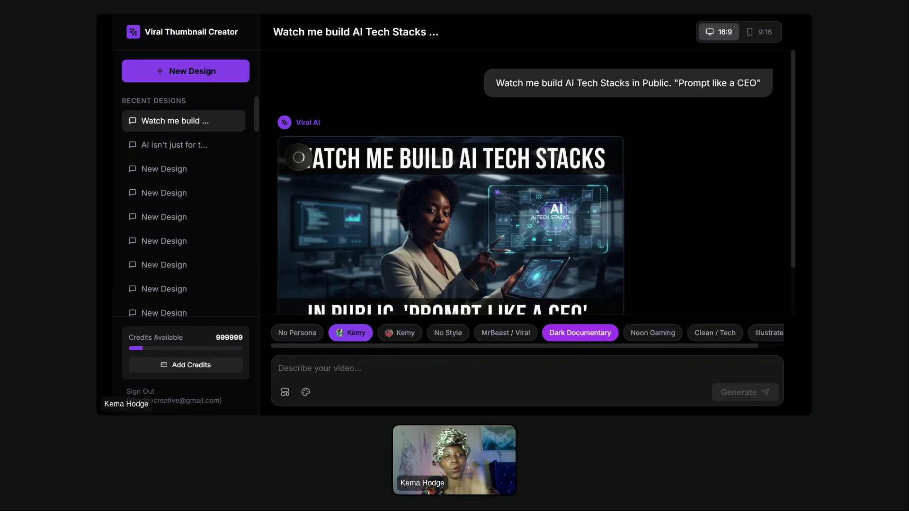
- Preview the AI Tech Stacks thumbnail in the simulated YouTube feed, compare it with the other videos, and close the preview
mouse_move(449, 222)
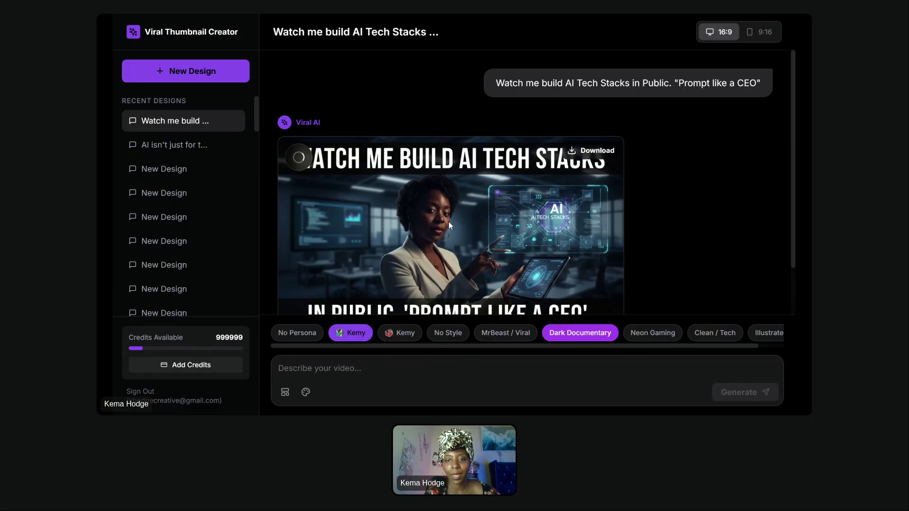
scroll(521, 208, down, 1)
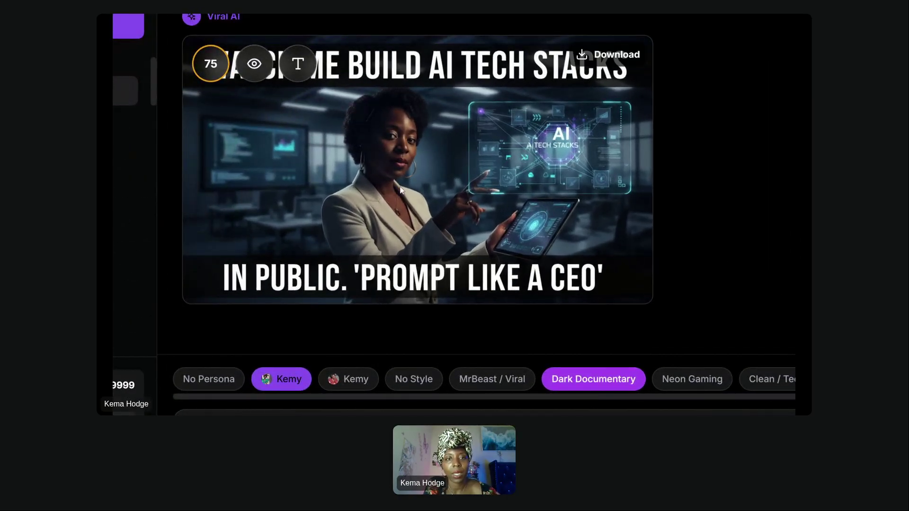
click(249, 65)
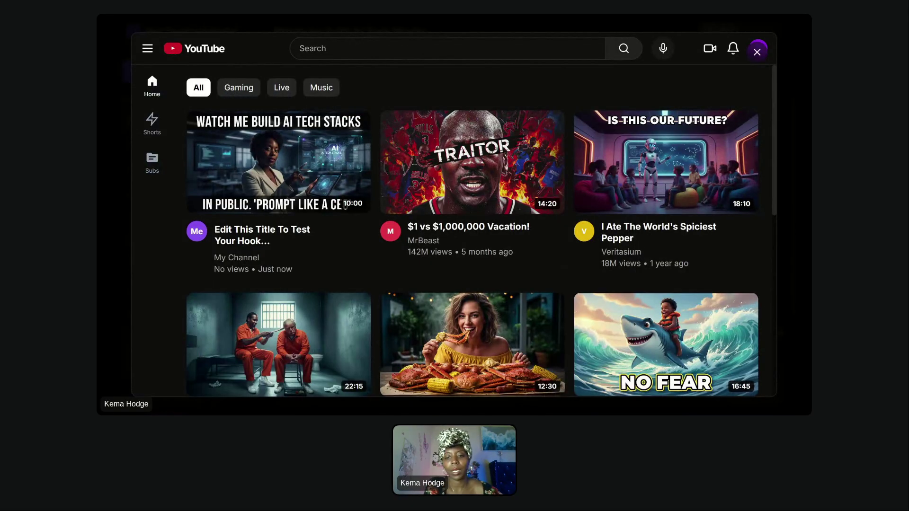
scroll(472, 230, down, 1)
scroll(472, 231, down, 5)
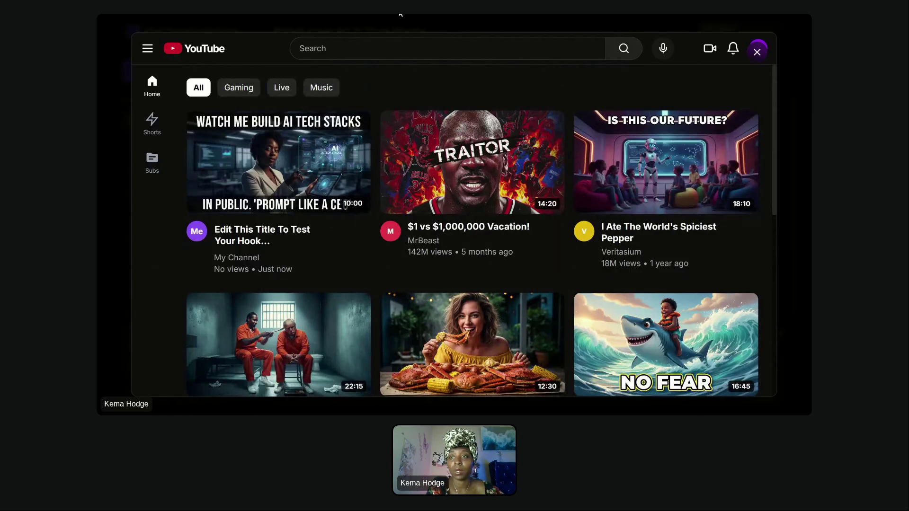
click(757, 52)
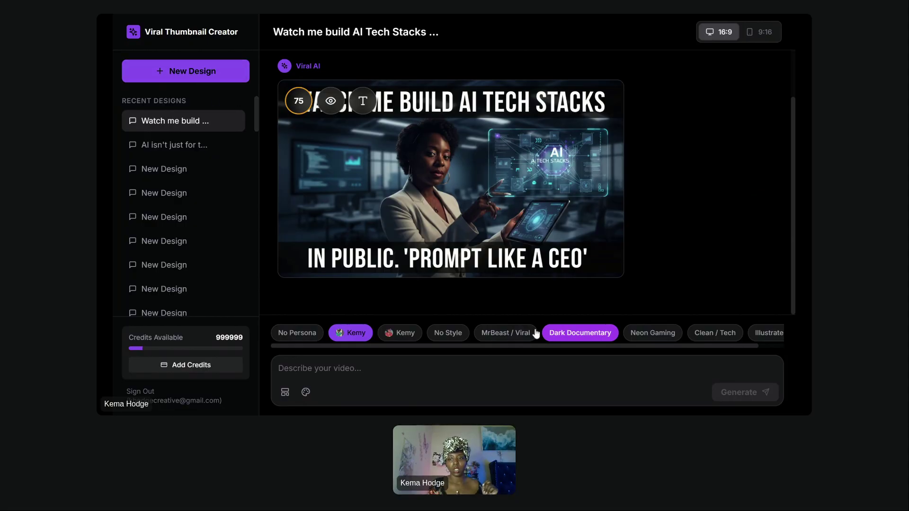
- Generate a thumbnail in a new design with the MrBeast / Viral style and the prompt "ai prompt makeover series"
click(490, 335)
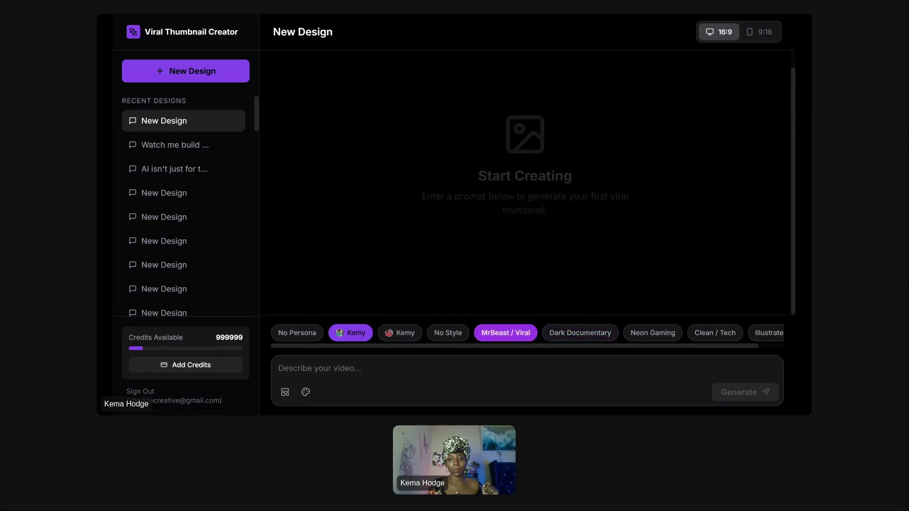
click(461, 358)
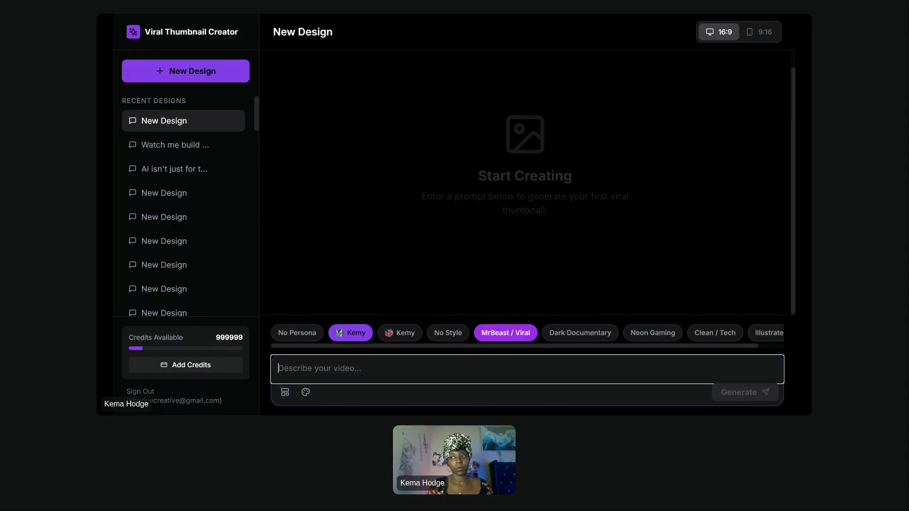
text(ai prompt makeover series.)
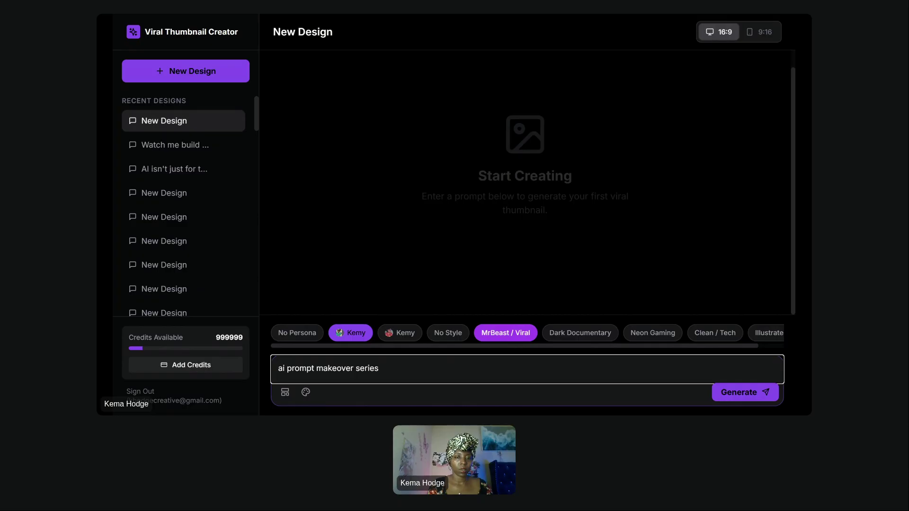
key(Return)
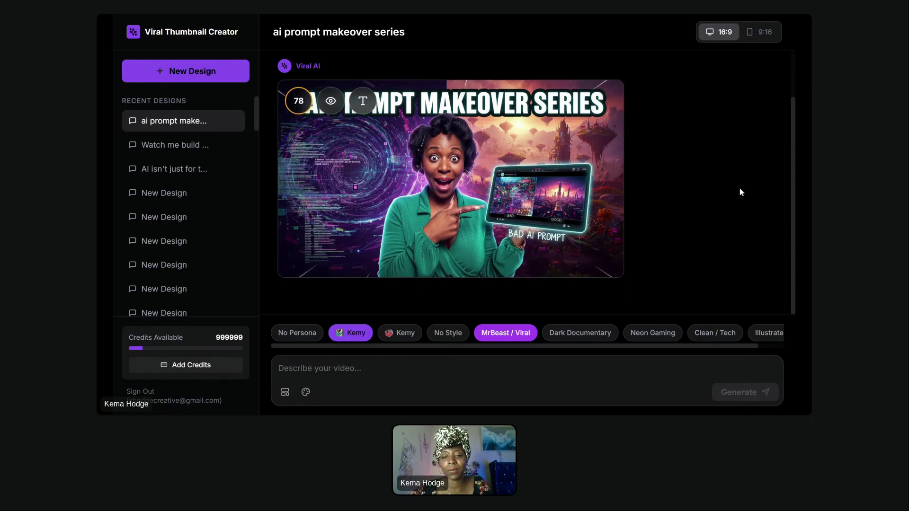
- Copy the prompt "ai prompt makeover series" into a new design and choose the Dark Documentary style
scroll(613, 104, up, 2)
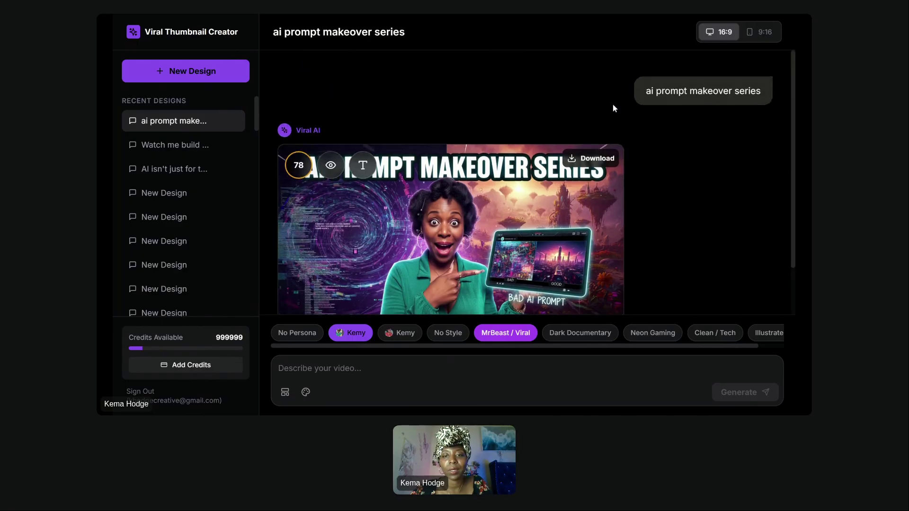
triple_click(711, 84)
key(ctrl+c)
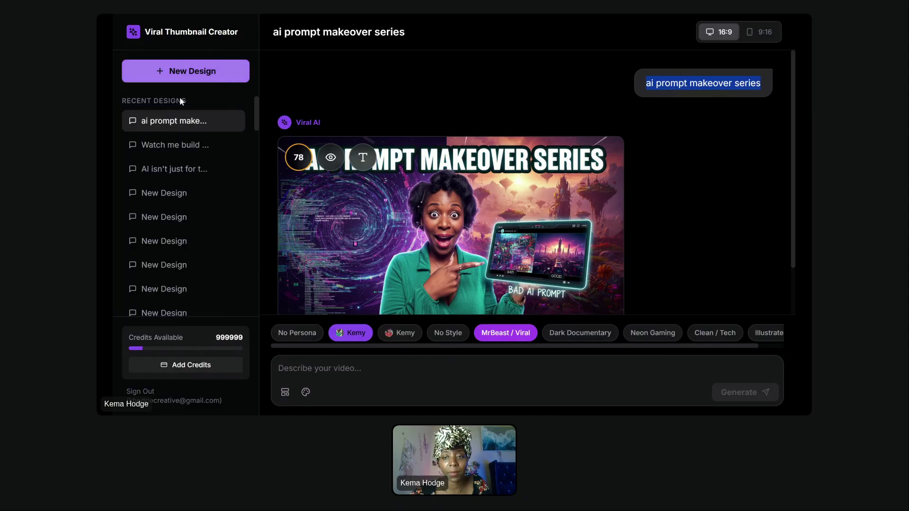
scroll(626, 241, down, 2)
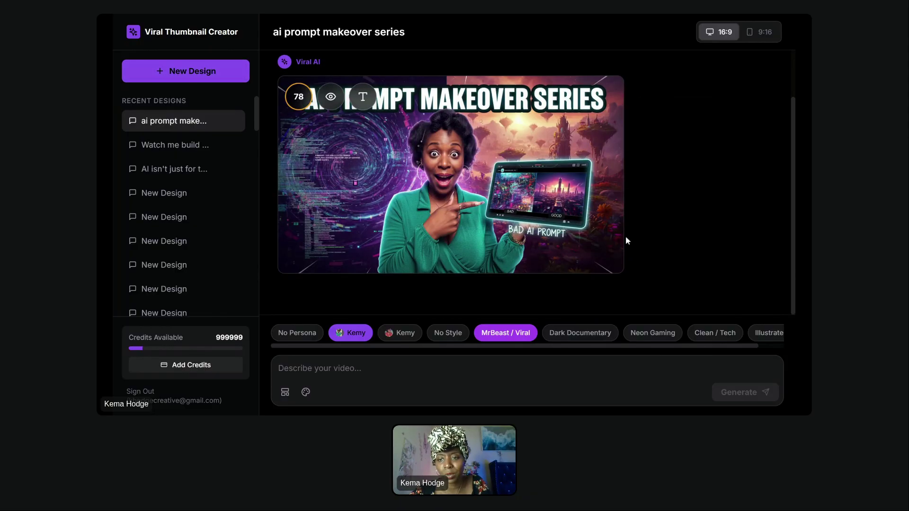
click(209, 81)
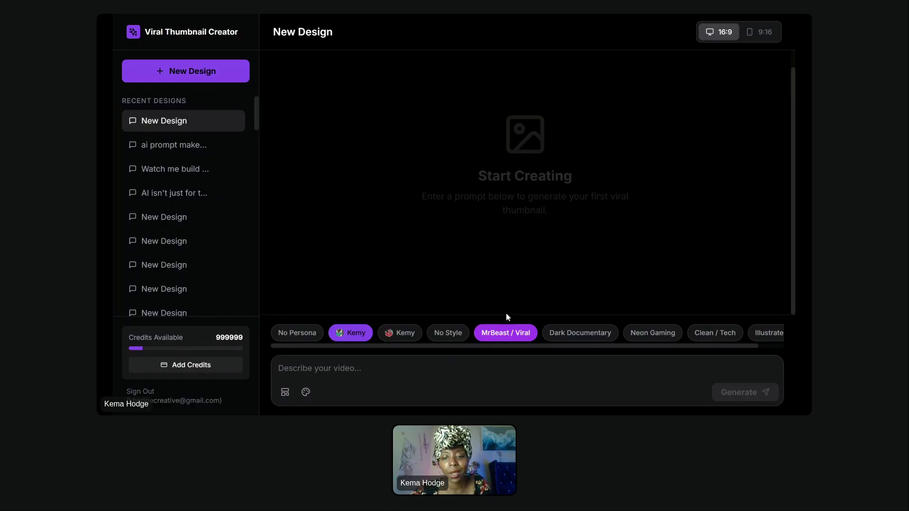
click(585, 337)
click(320, 369)
key(ctrl+v)
key(Up)
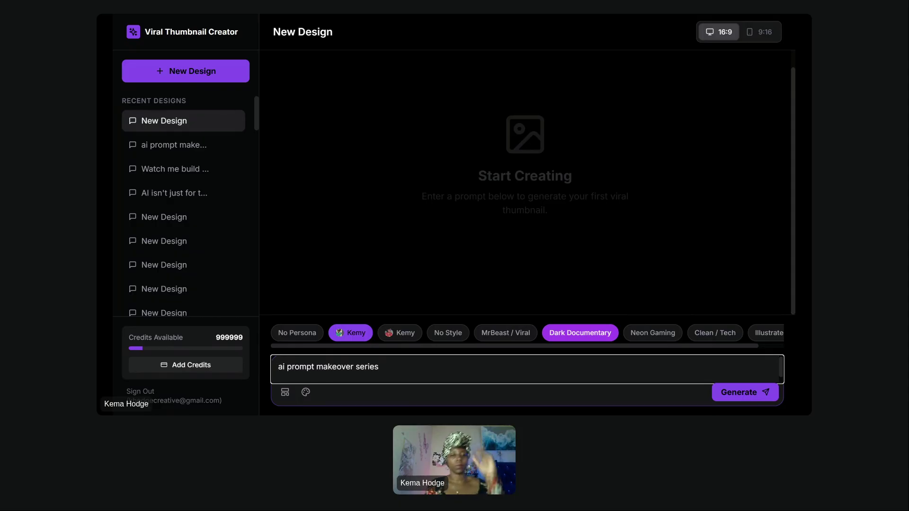
- Insert "ceos getting makeovers in a tech lab." before the prompt text and generate the thumbnail
text(ceos getting makeovers )
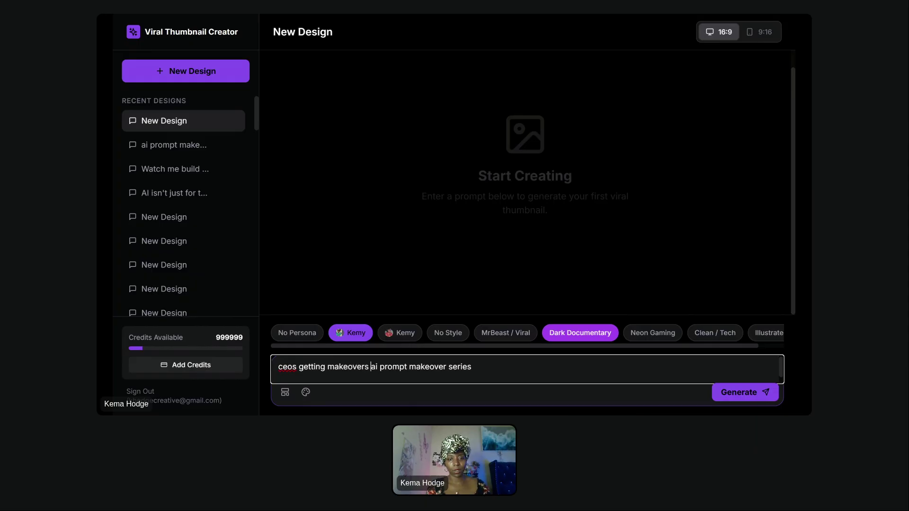
text(in a )
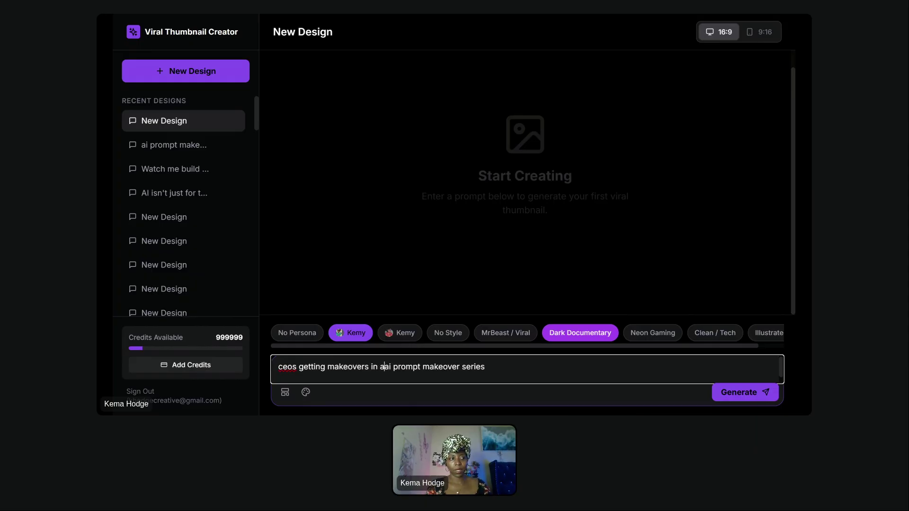
text(tech lab)
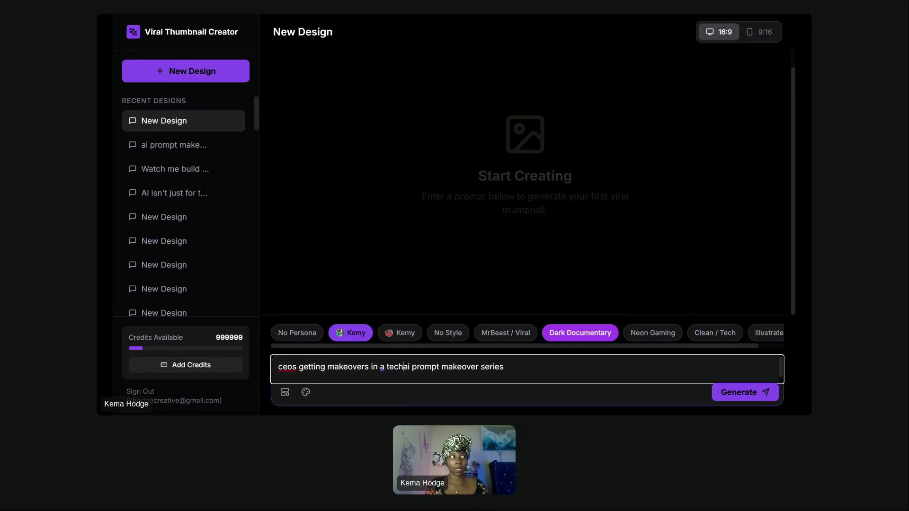
text(.)
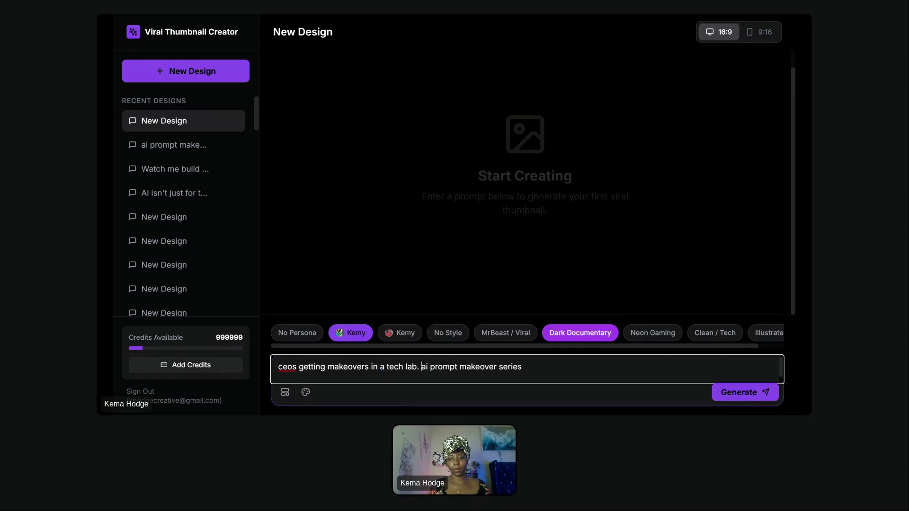
key(Return)
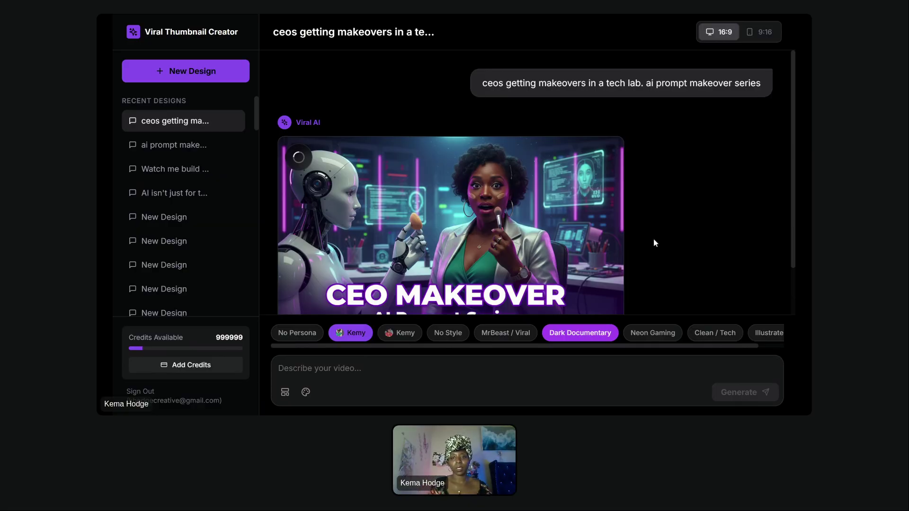
- Generate a revised version of the CEO makeover thumbnail with the follow-up prompt "no robots"
click(348, 367)
text(no robots)
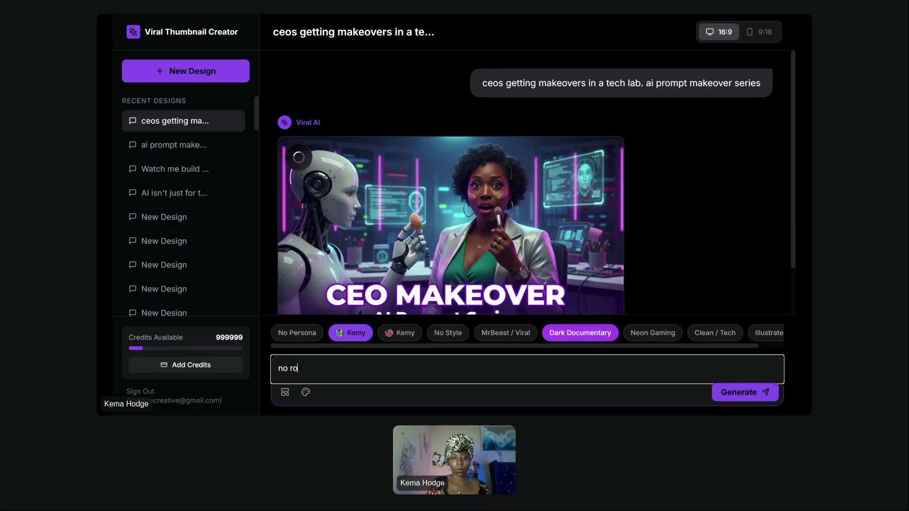
key(Return)
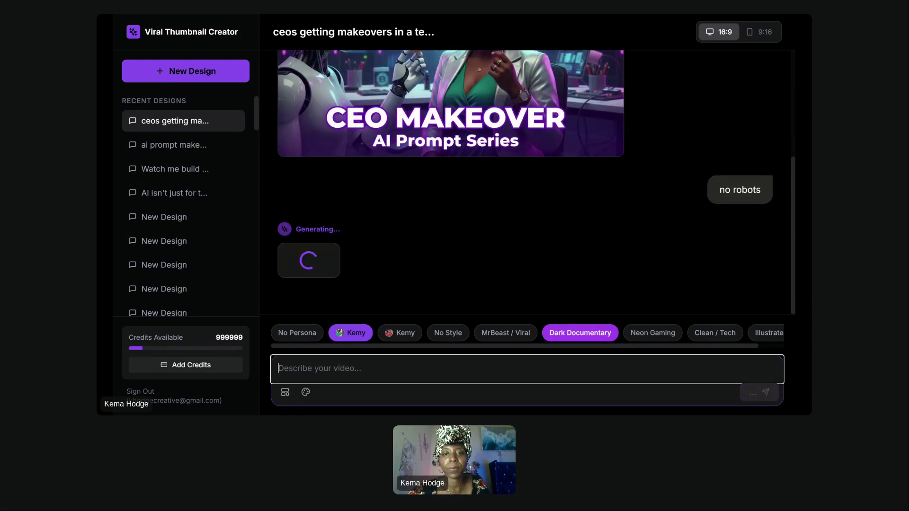
scroll(346, 129, up, 2)
scroll(347, 129, up, 2)
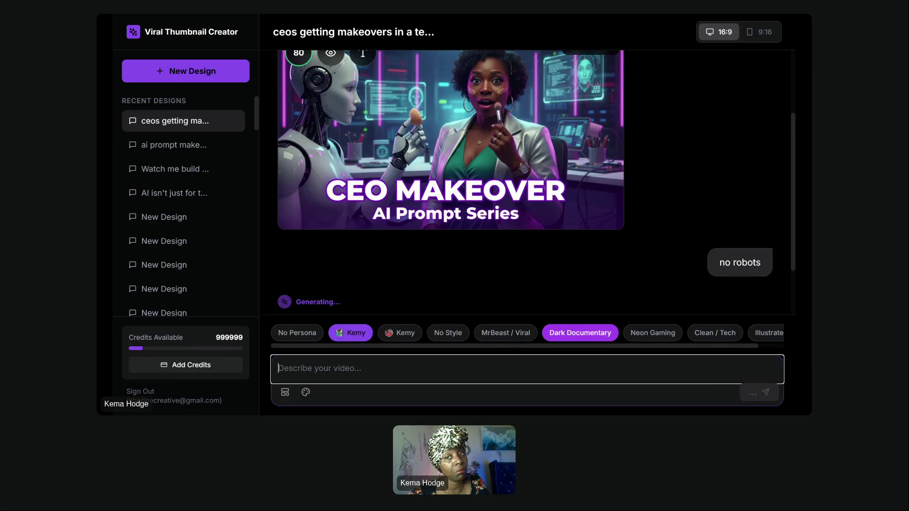
scroll(536, 182, up, 1)
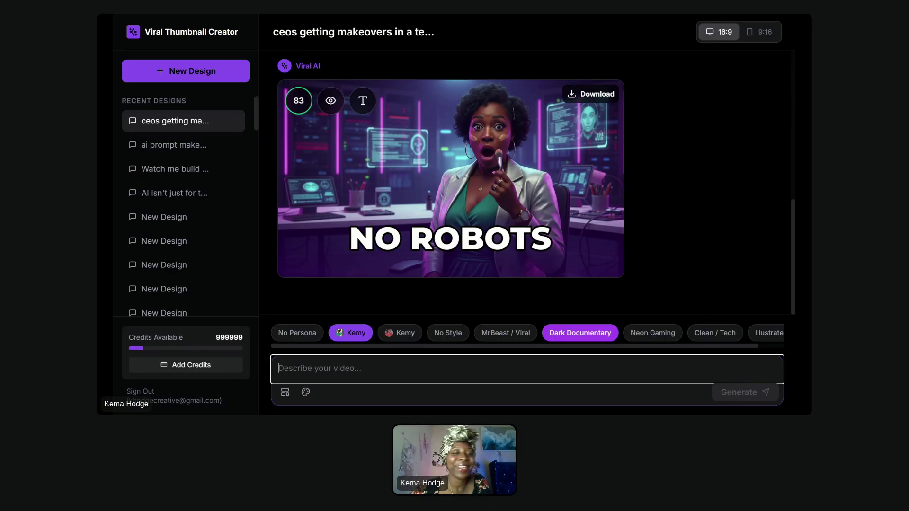
- Look back over both CEO makeover thumbnails and select the text of the original tech lab prompt
click(113, 250)
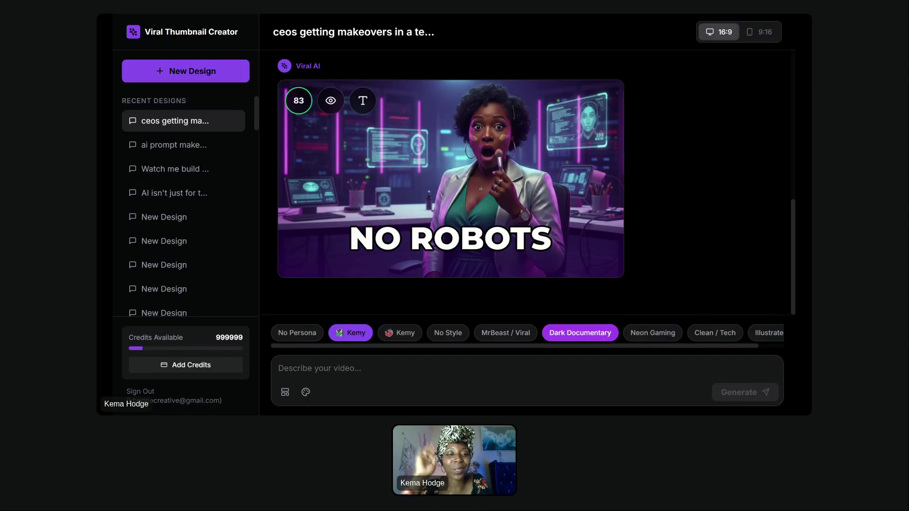
scroll(450, 190, up, 4)
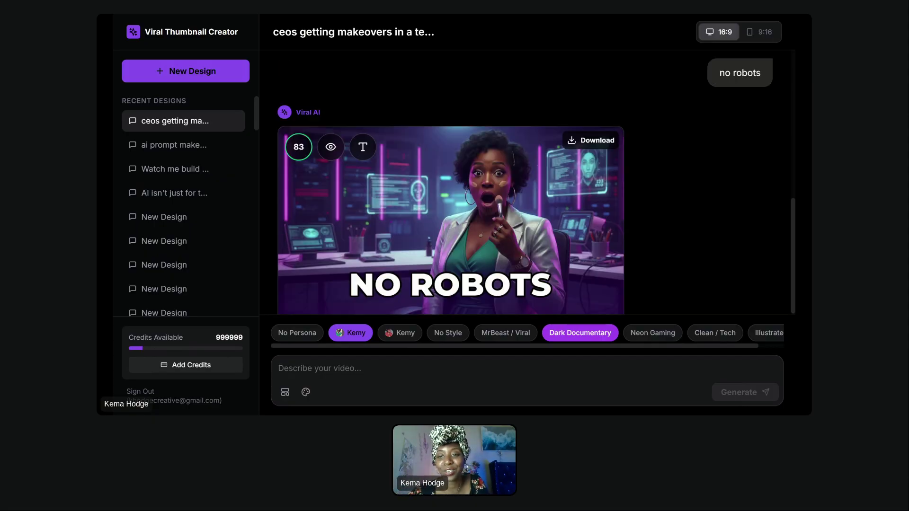
scroll(521, 182, up, 4)
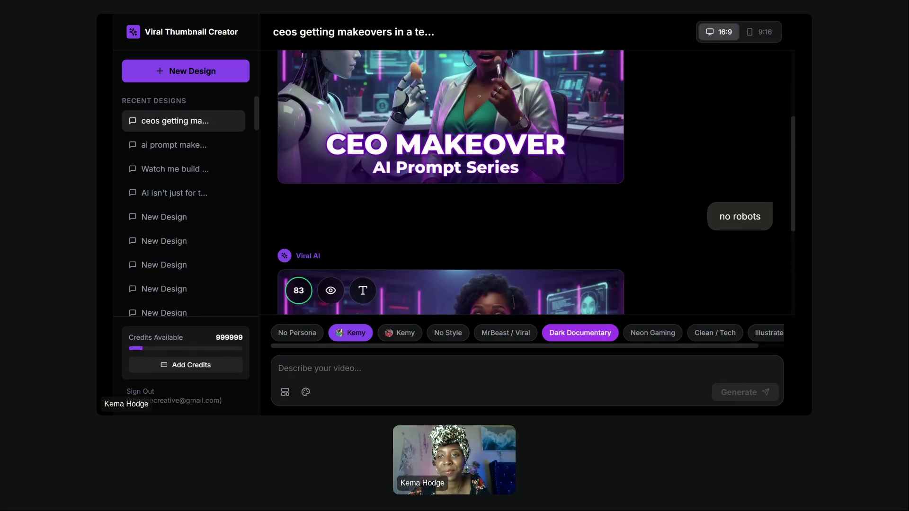
triple_click(621, 84)
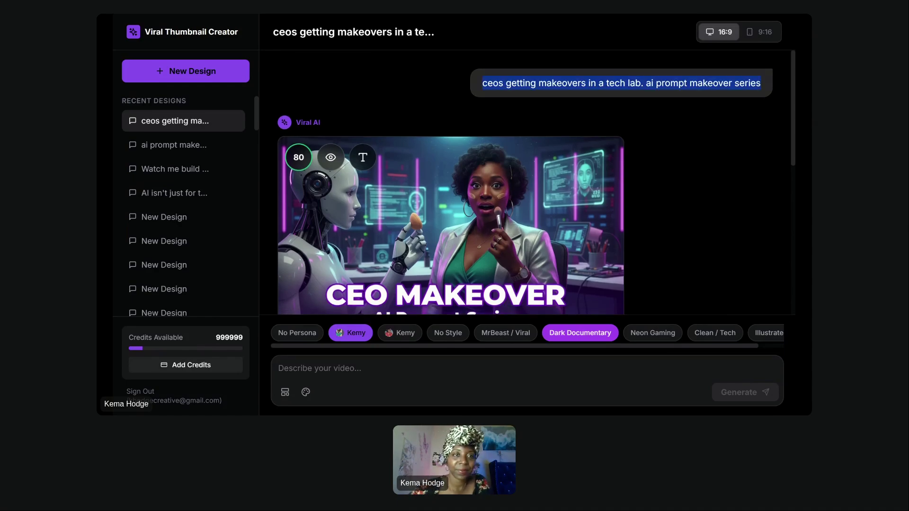
- Start a new design in the Dark Documentary style with the prompt "boardroom full of ceos getting professional make up / makeovers"
click(224, 71)
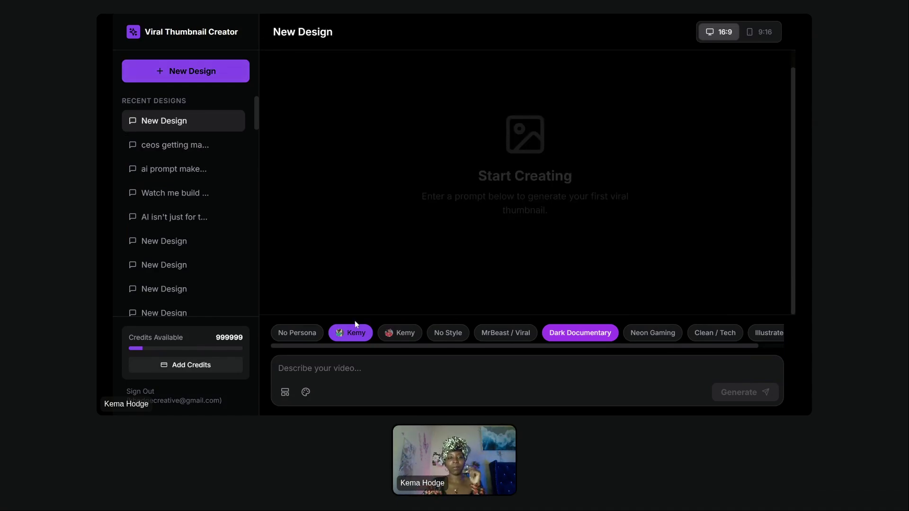
click(526, 369)
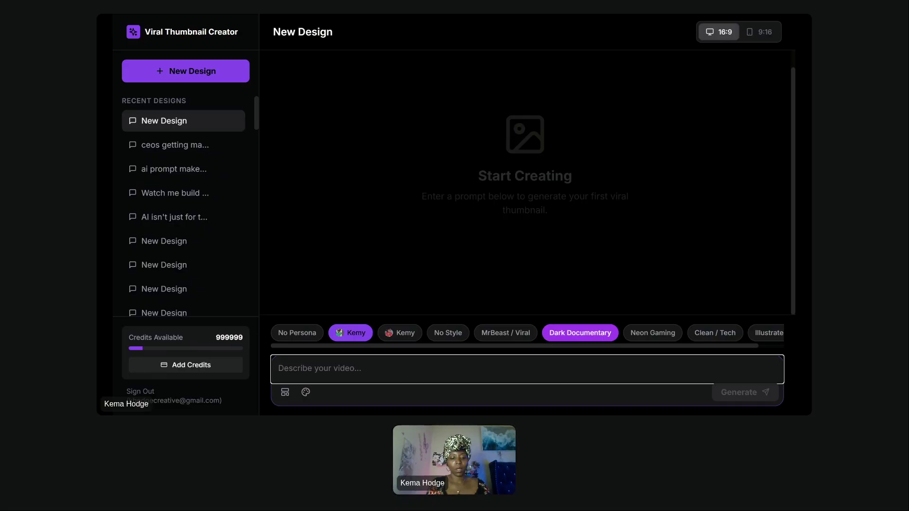
text(board)
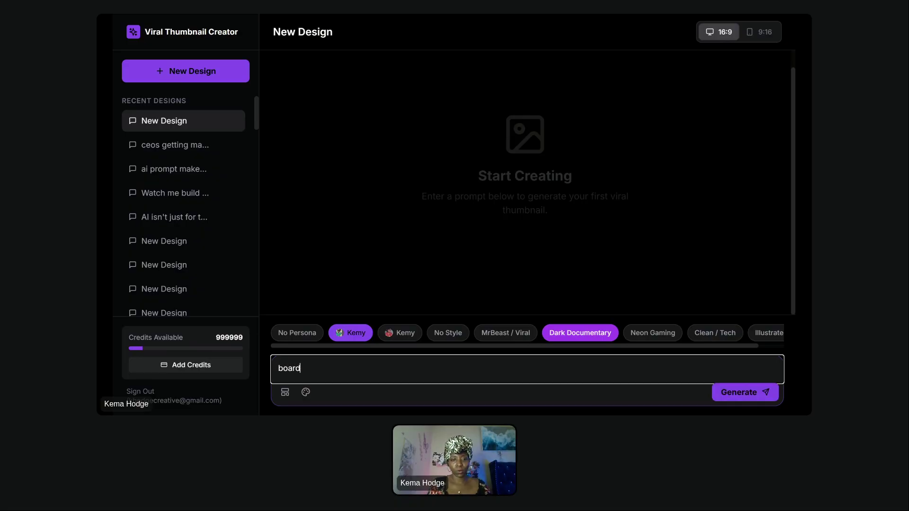
text(room fu)
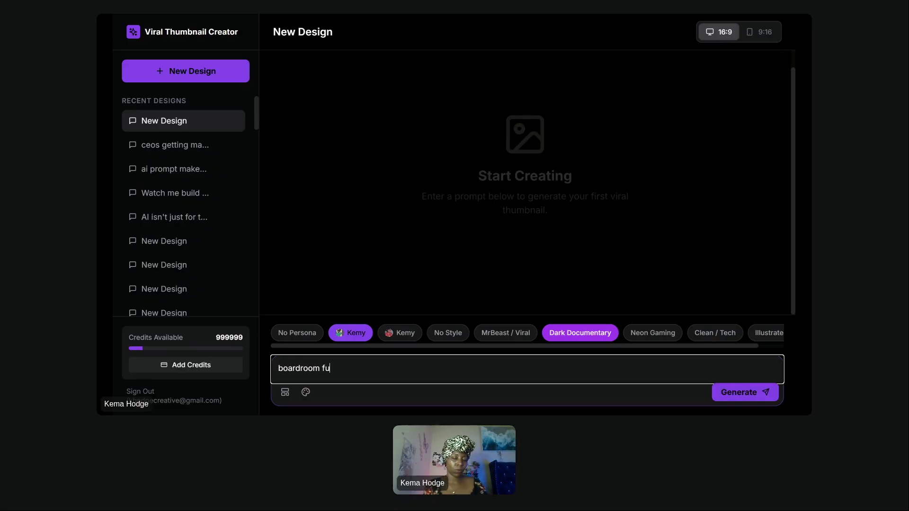
text(ll of ceos gettig)
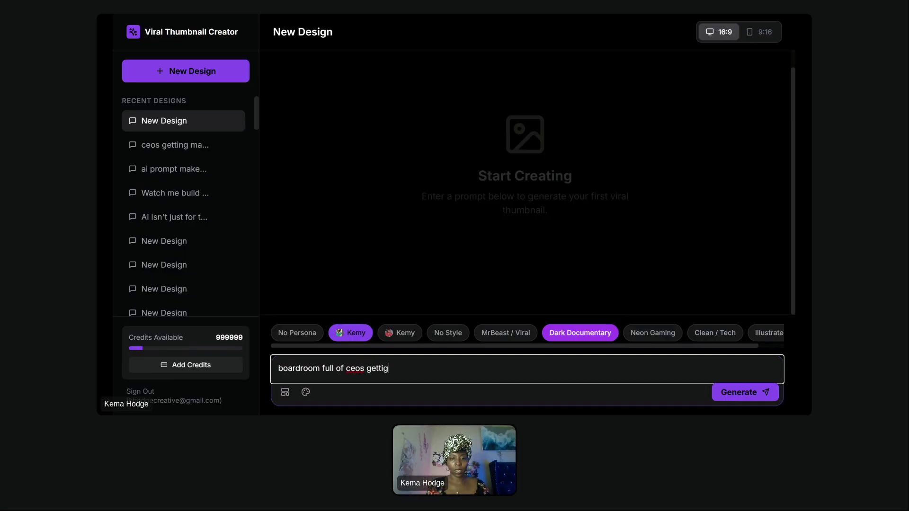
key(BackSpace)
text(ng professo)
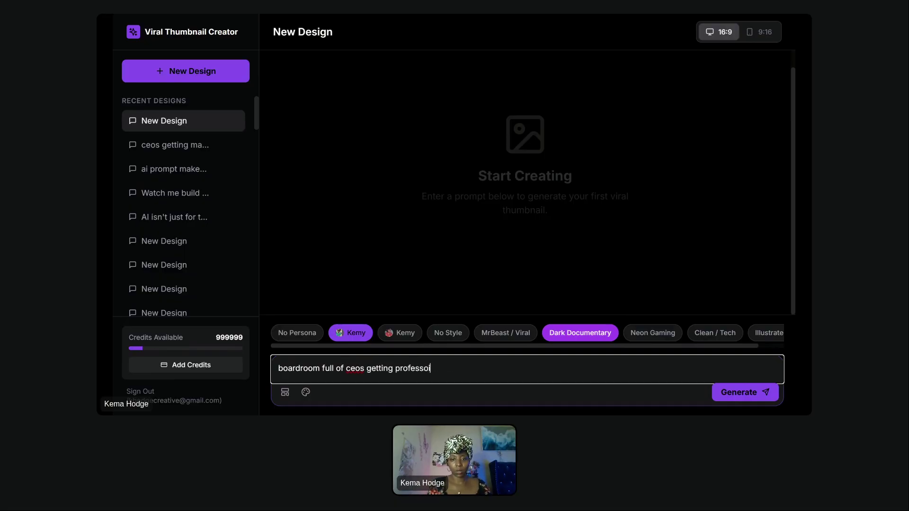
key(BackSpace)
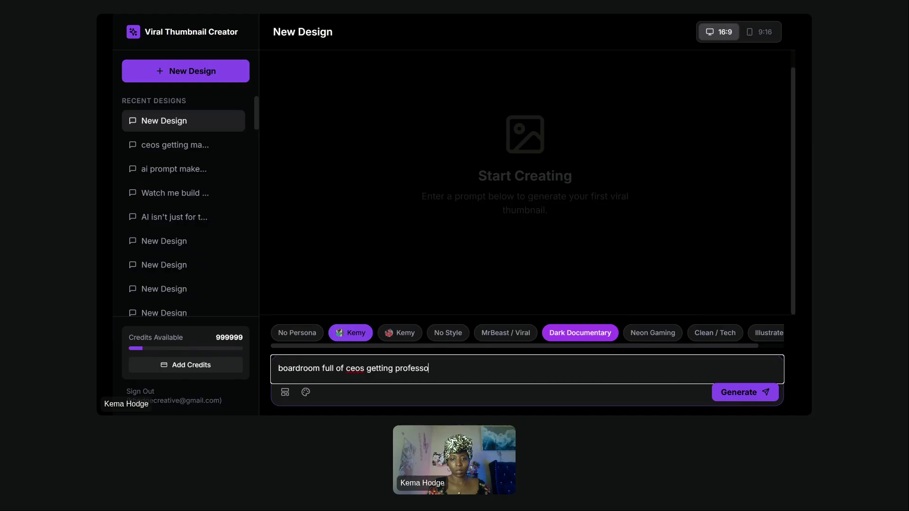
text(ional mak)
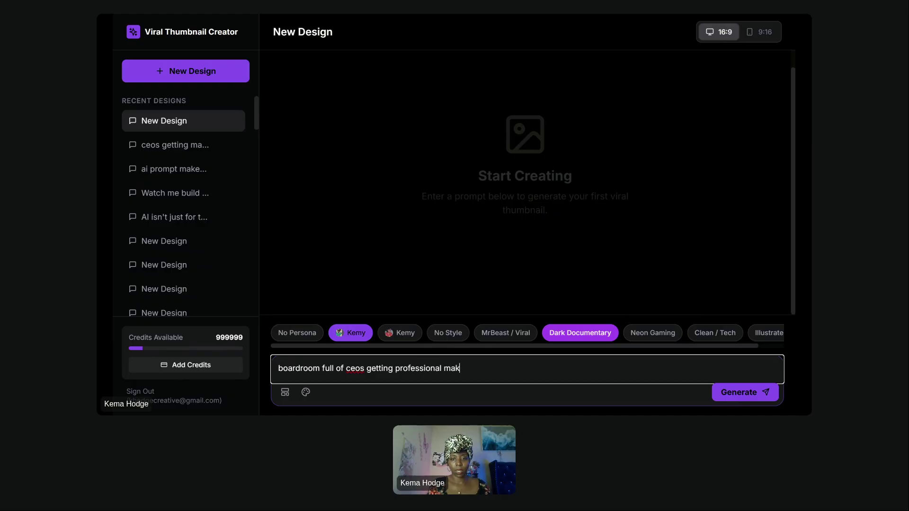
text(e up / makeove)
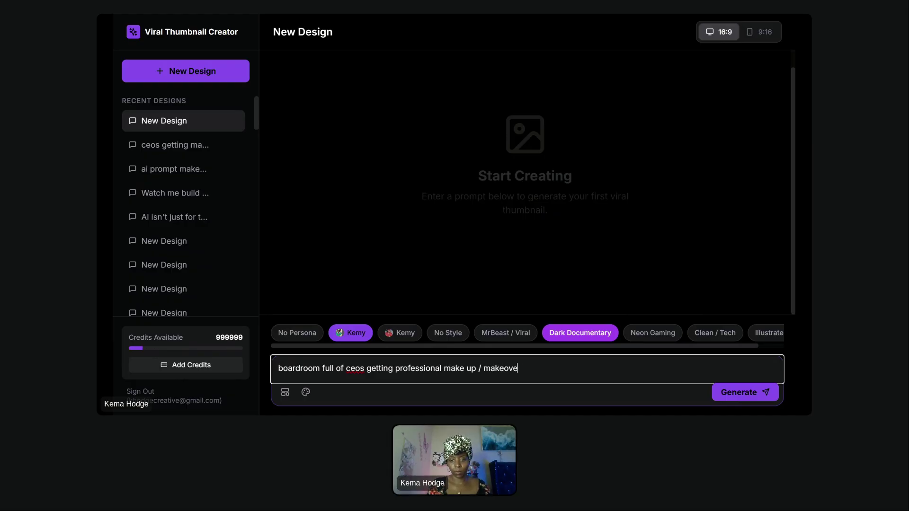
- Finish the boardroom prompt with "the title: Prompt Makeovers!" and generate the thumbnail
text(rs. the tit)
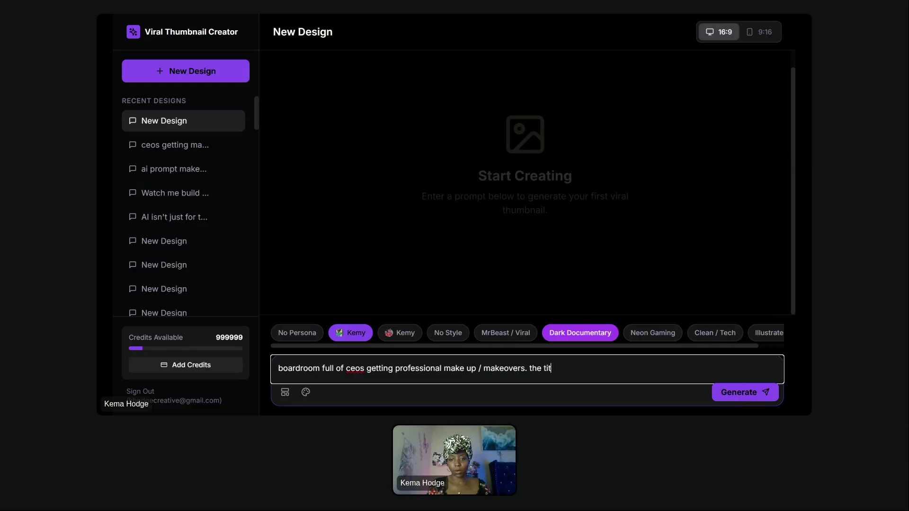
text(le: Promp)
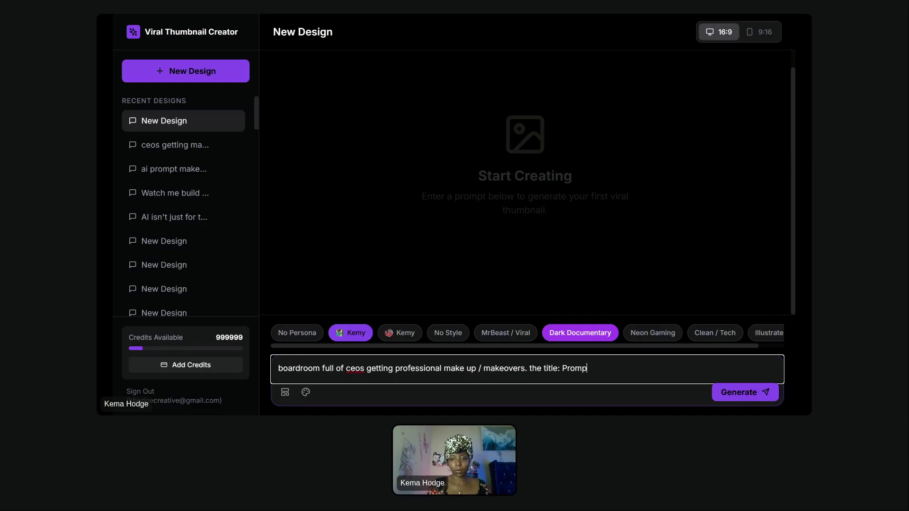
text(t Makeover)
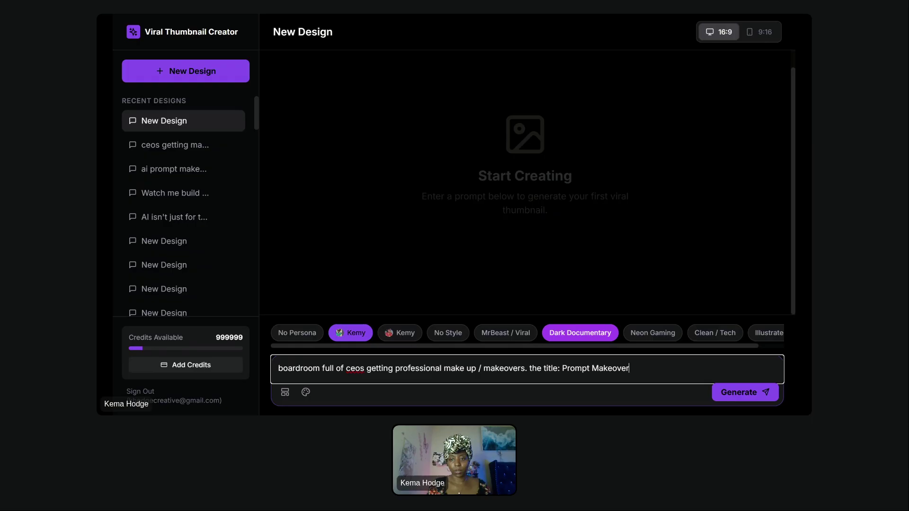
text(s!\)
key(Return)
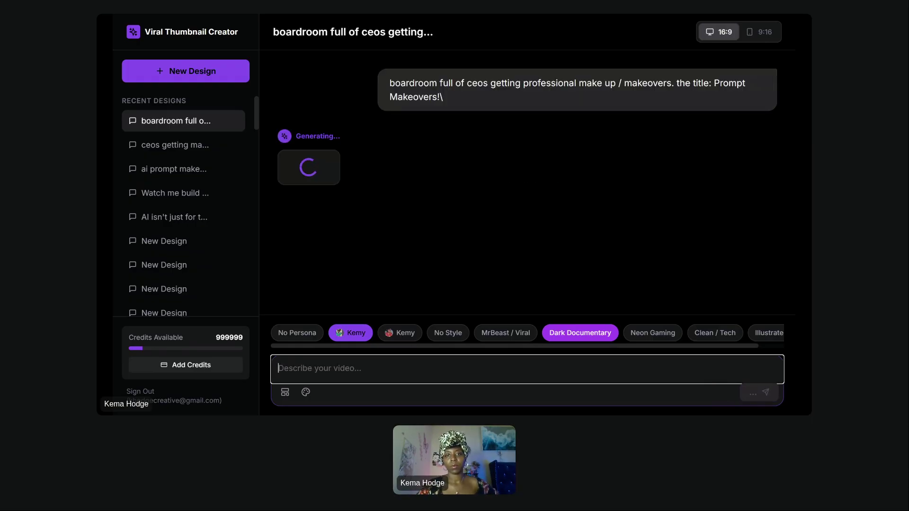
click(112, 351)
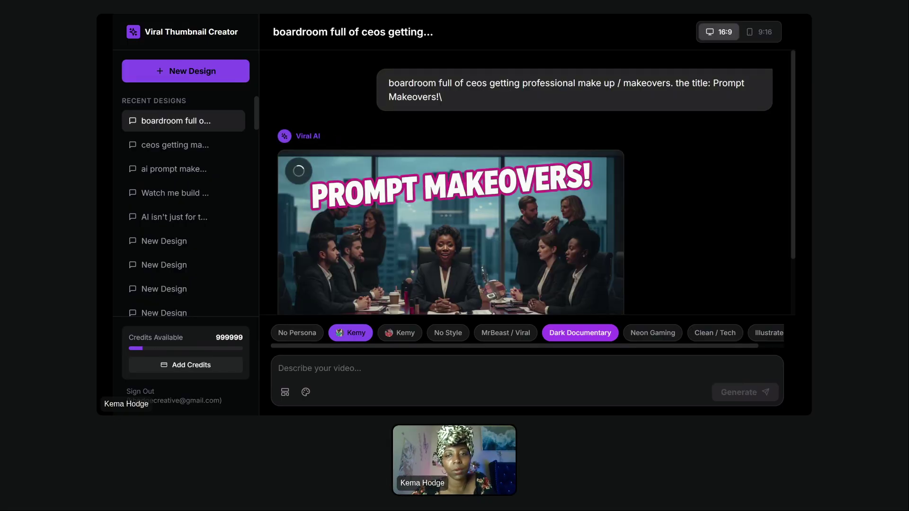
- Generate a revised boardroom thumbnail with the follow-up prompt "it should look more like a dressing room and makeover tv show for professionals"
scroll(703, 187, down, 2)
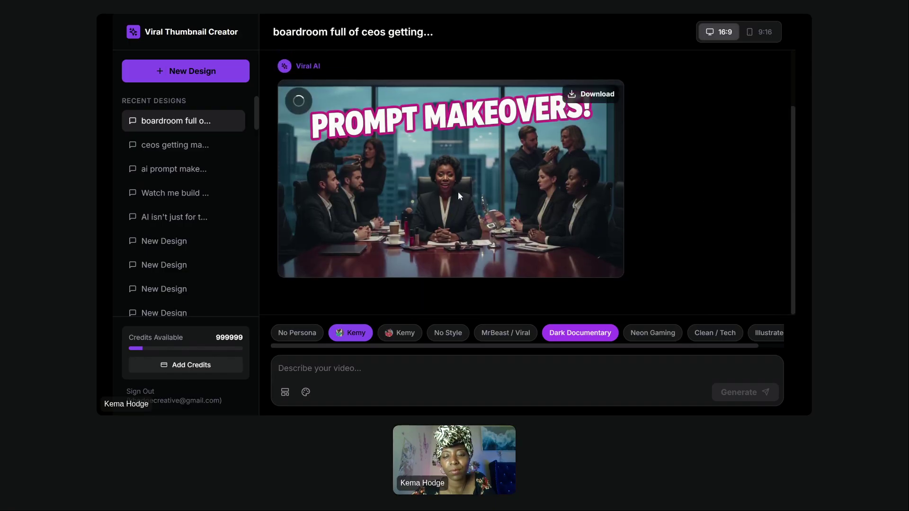
click(426, 369)
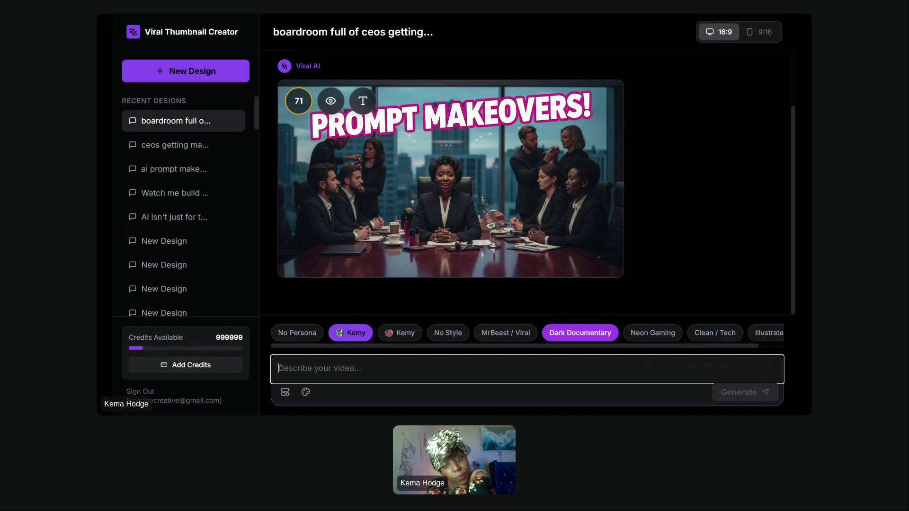
text(it s)
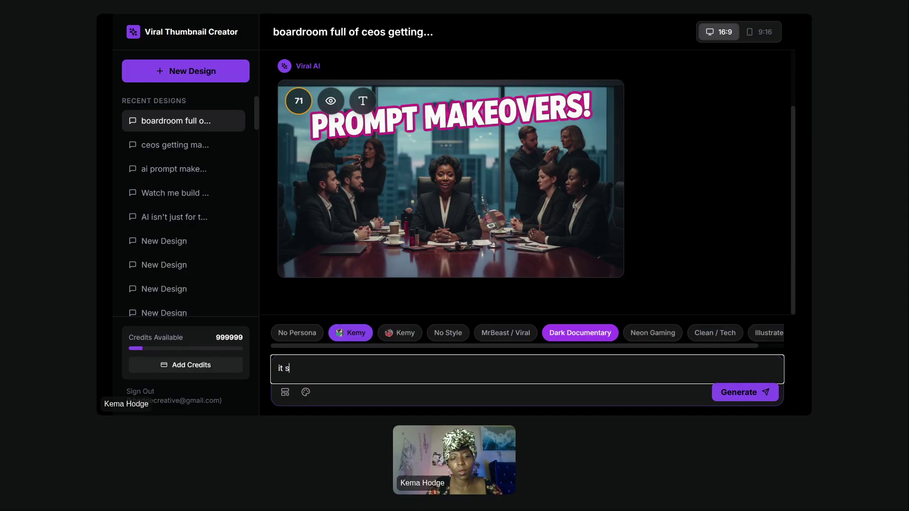
text(hould look more li)
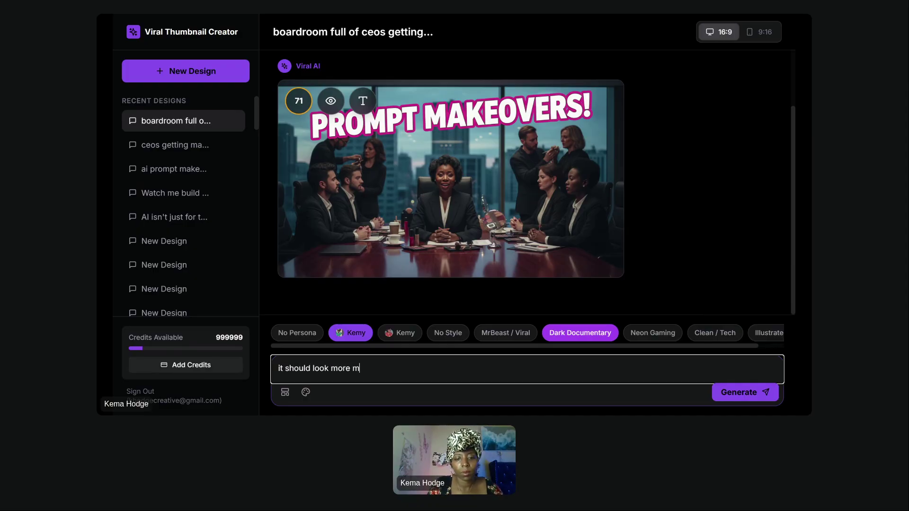
text(e a)
key(BackSpace)
key(BackSpace)
key(BackSpace)
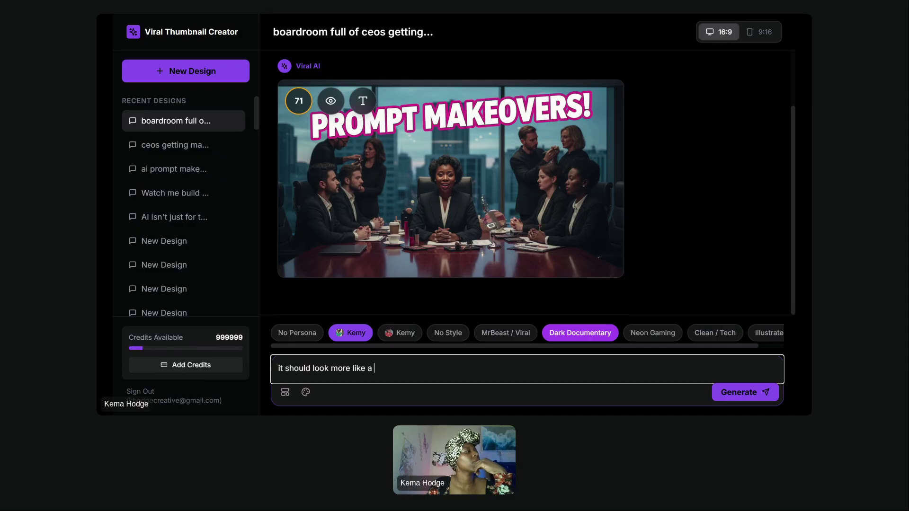
text(ke a dres)
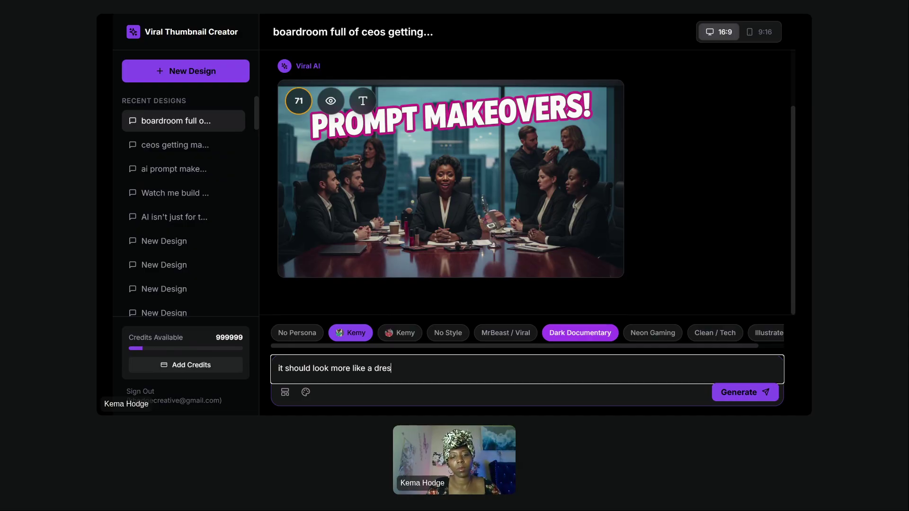
text(sing room and )
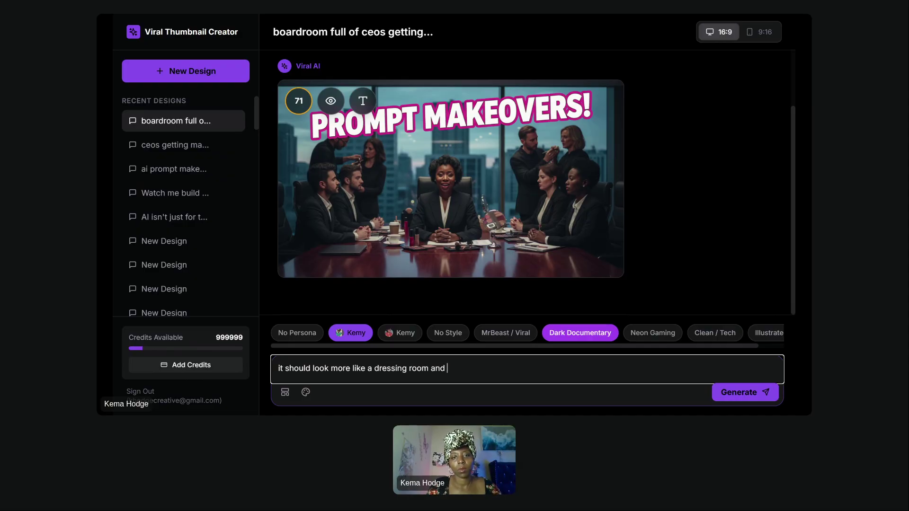
text(makeover tv show for profe)
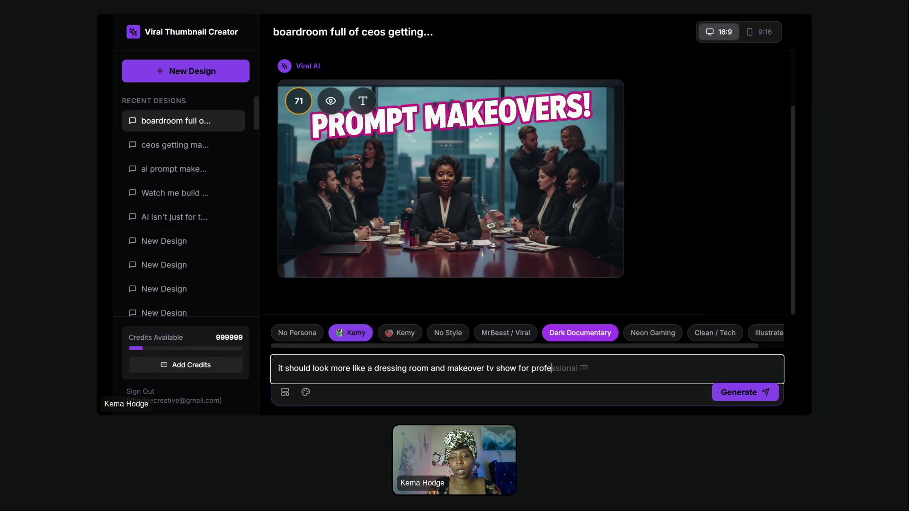
text(ssionals)
key(Return)
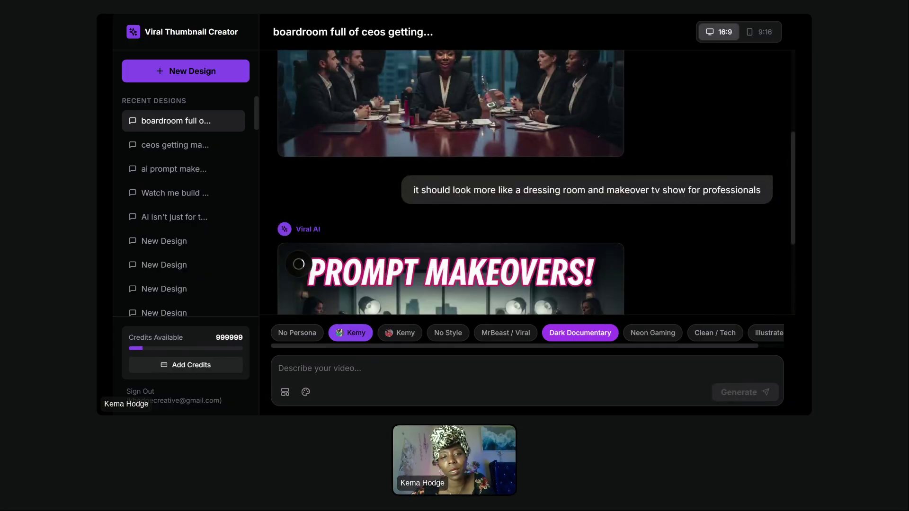
- Preview the dressing-room thumbnail in the YouTube mockup and compare it with the earlier boardroom version
scroll(531, 204, down, 4)
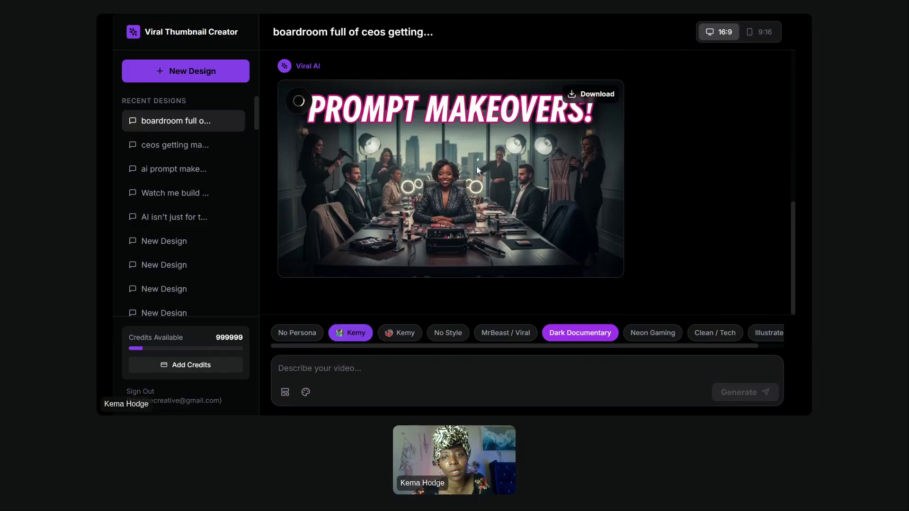
click(331, 100)
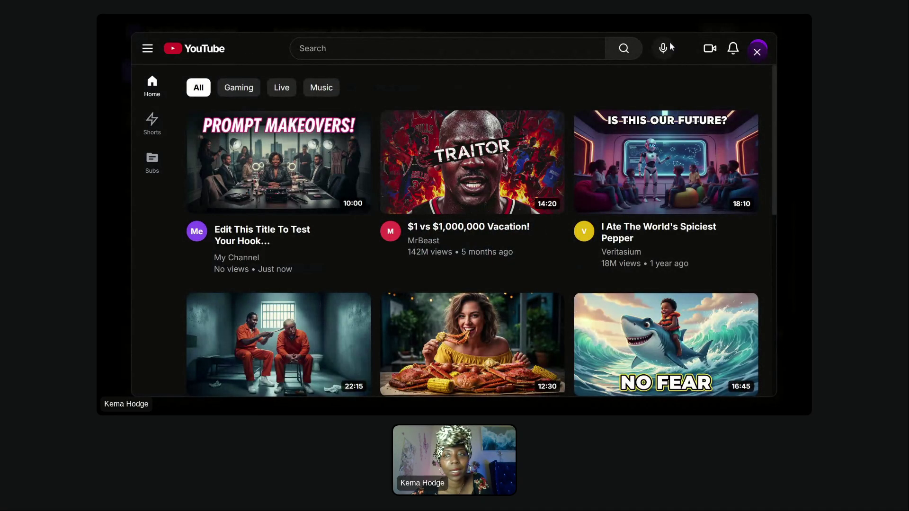
click(757, 52)
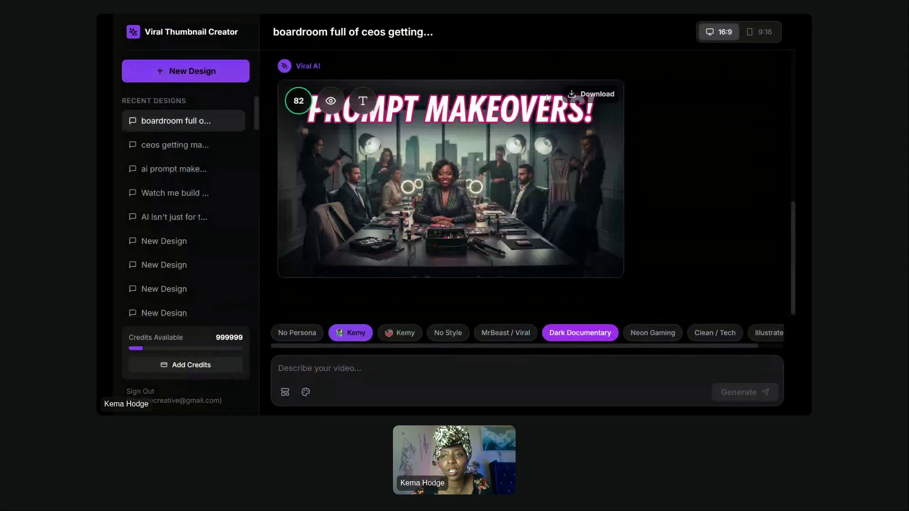
scroll(531, 194, up, 4)
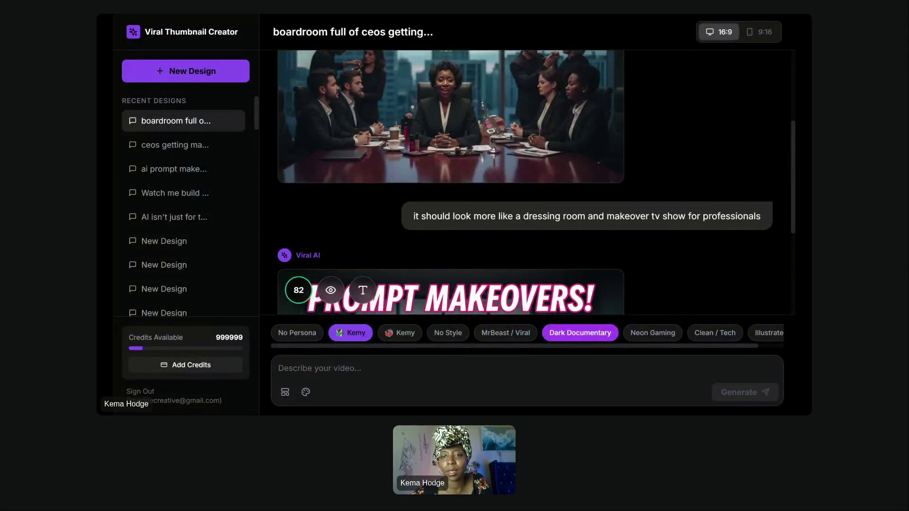
scroll(525, 182, down, 4)
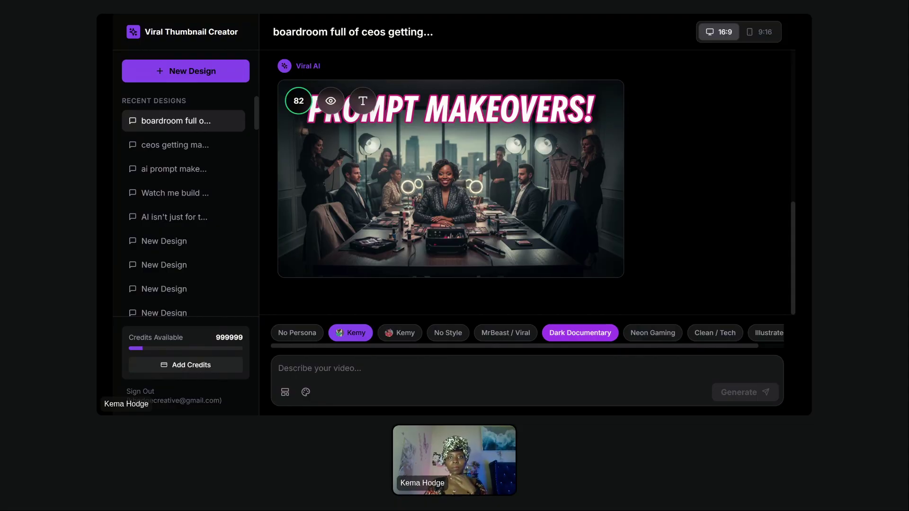
- Start a new design with the prompt "Take terrible clothes and upgrade them using B.O.L.D.", adapted from the Prompt Makeover idea
click(209, 74)
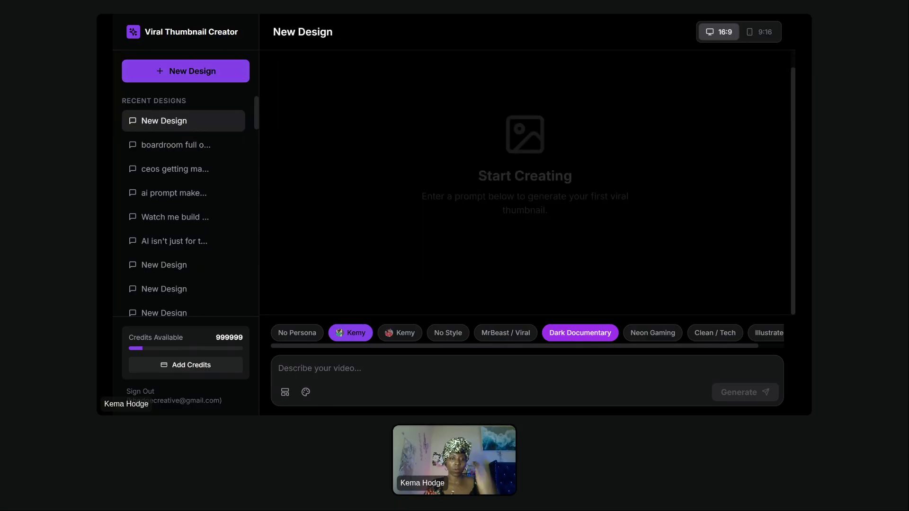
text(Take terrible prompts and upgrade them using B.O.L.D.)
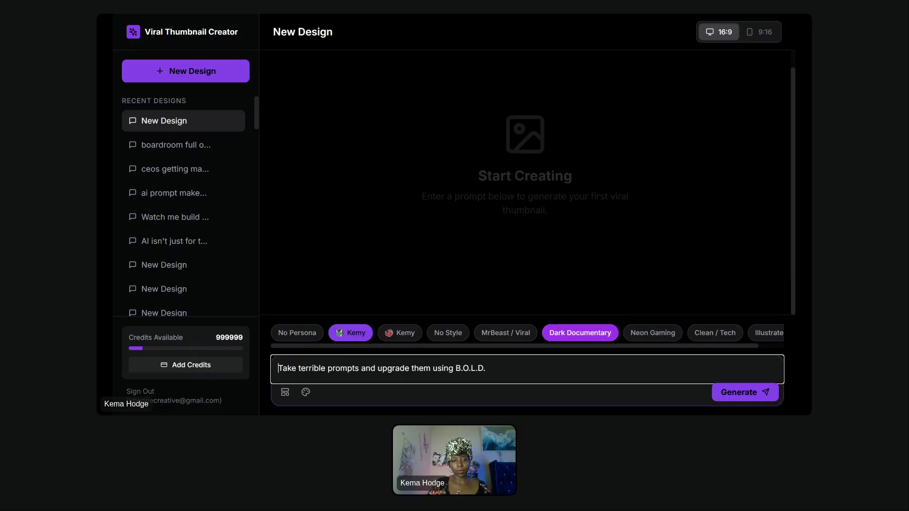
double_click(344, 369)
text(clothes)
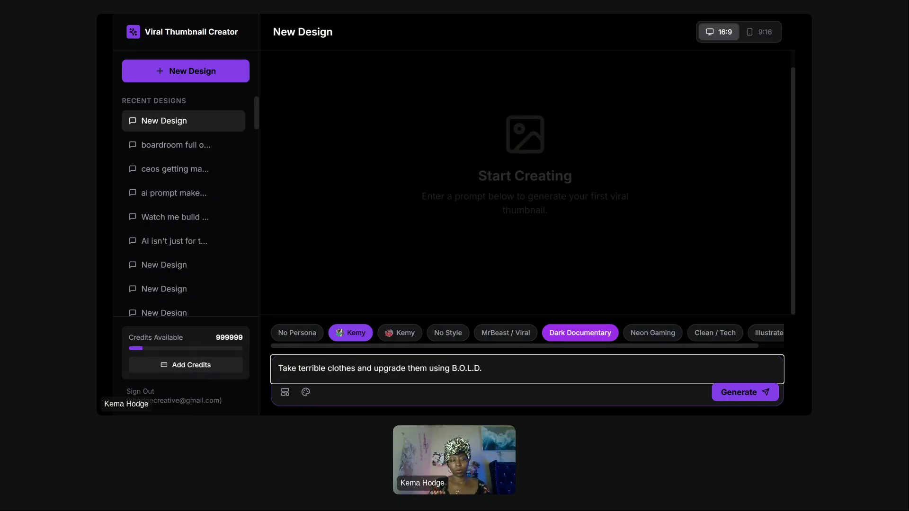
- Add the word "mindset." after "B.O.L.D." at the end of the prompt
key(ctrl+Right)
key(ctrl+Right)
key(ctrl+Right)
key(ctrl+Right)
key(ctrl+Right)
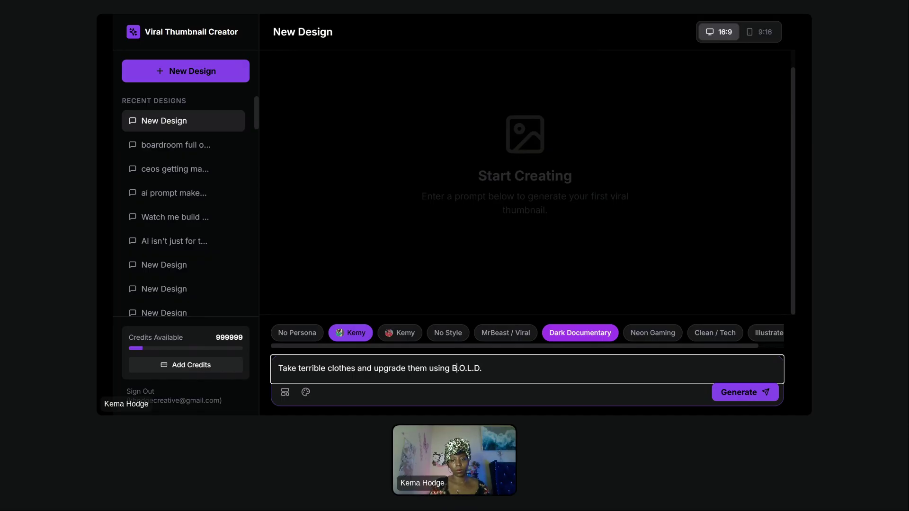
key(Right)
key(Right)
key(Right)
key(Right)
key(Right)
text(framework)
key(ctrl+shift+Left)
text(mind)
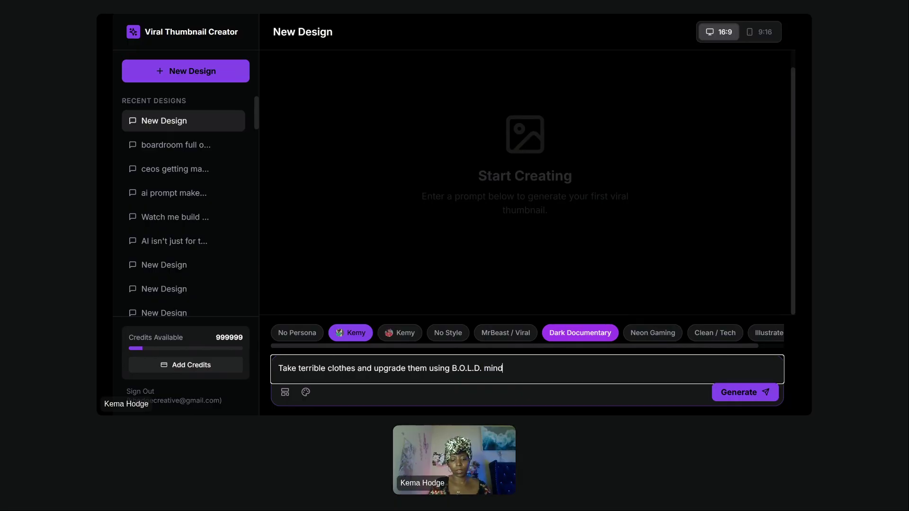
text(set.)
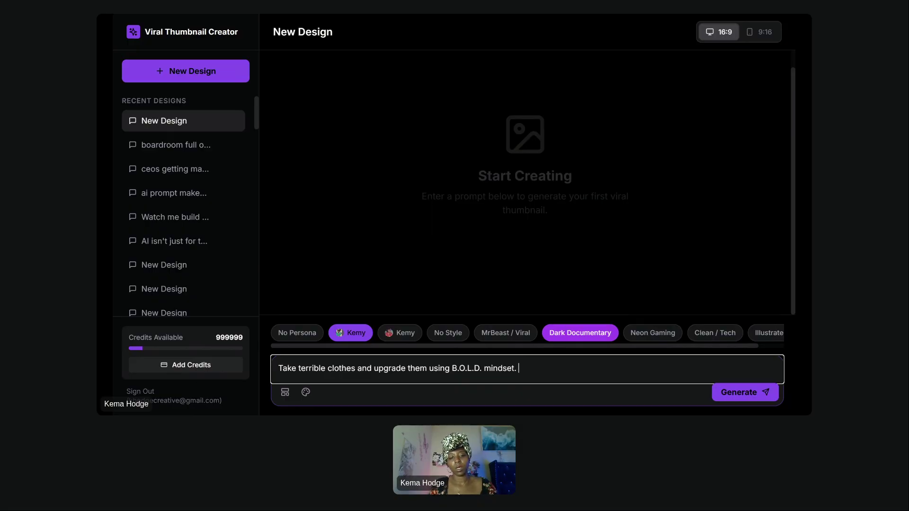
- Insert "a ceo with" before "terrible clothes" and "AI" before "mindset" in the prompt
click(297, 368)
text(a ceo with)
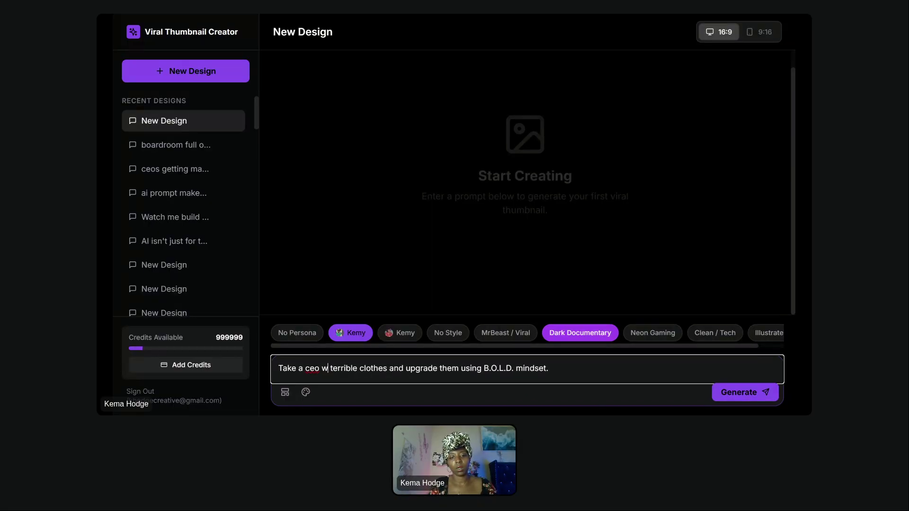
key(ctrl+Right)
key(ctrl+Right)
key(ctrl+Right)
key(ctrl+Right)
key(ctrl+Right)
key(ctrl+Right)
key(ctrl+Right)
key(ctrl+Right)
key(ctrl+Right)
key(ctrl+Right)
key(ctrl+Right)
key(ctrl+Right)
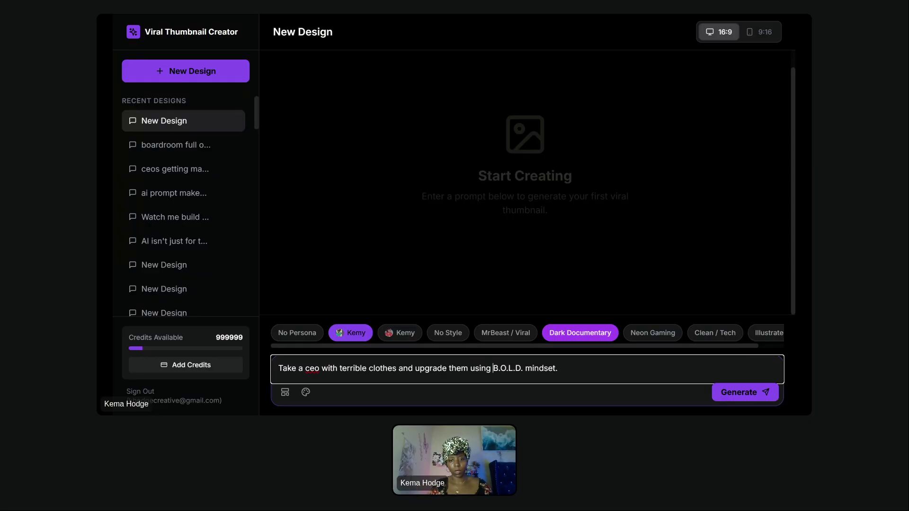
key(Right)
key(Right)
key(Right)
key(Right)
key(Right)
key(Right)
key(Right)
key(Right)
key(Right)
key(Right)
key(Right)
key(Left)
key(Left)
key(Left)
key(Left)
key(Left)
key(Left)
key(Left)
key(Left)
key(Left)
key(Left)
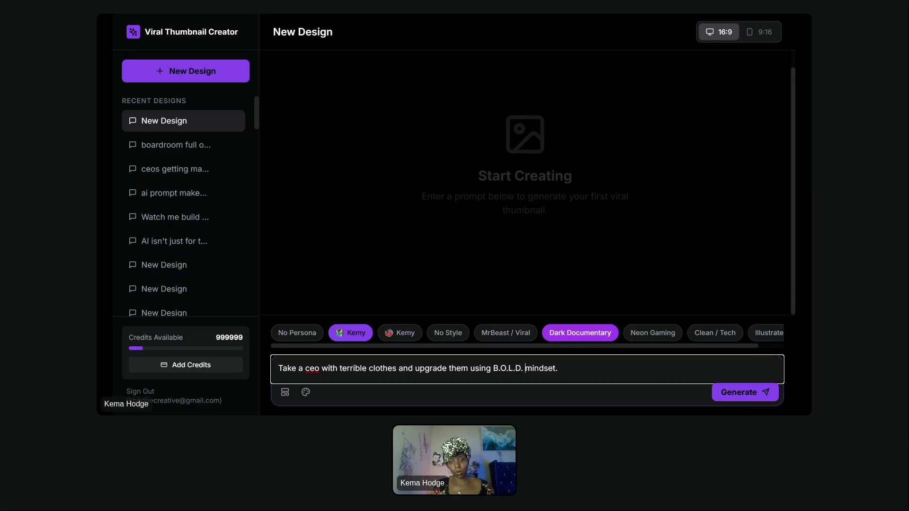
text(AI)
- Finish the prompt with "no robots should be shown. Title "Prompt Like a CEO"" and generate the thumbnail
key(End)
text(no robots should be shown.)
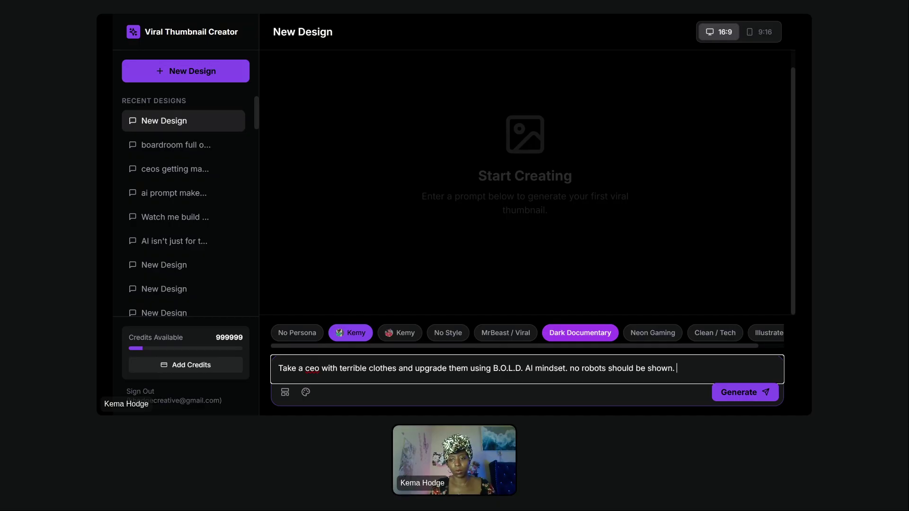
text( Title)
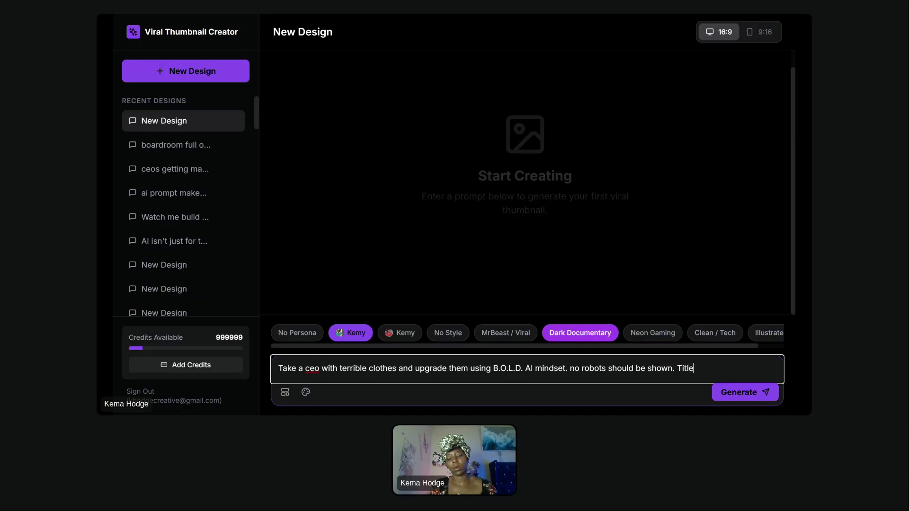
text( "P)
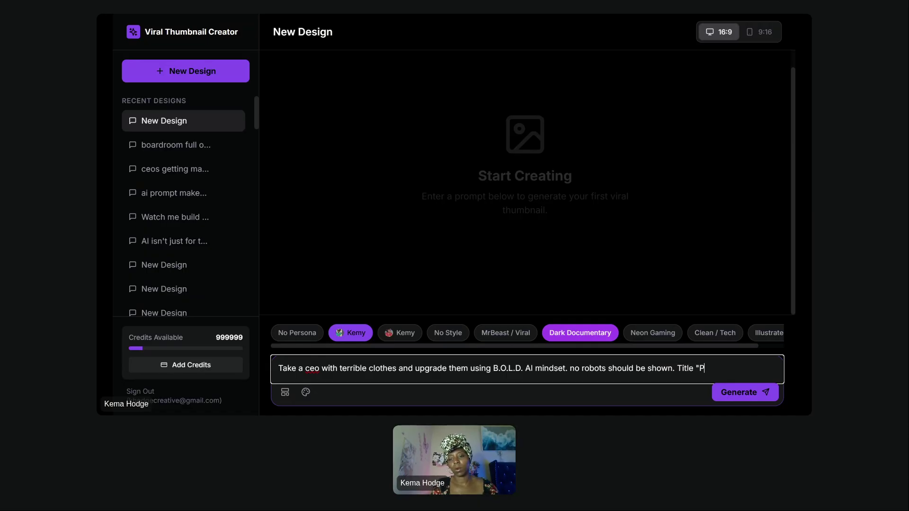
text(rompt Like a CEO)
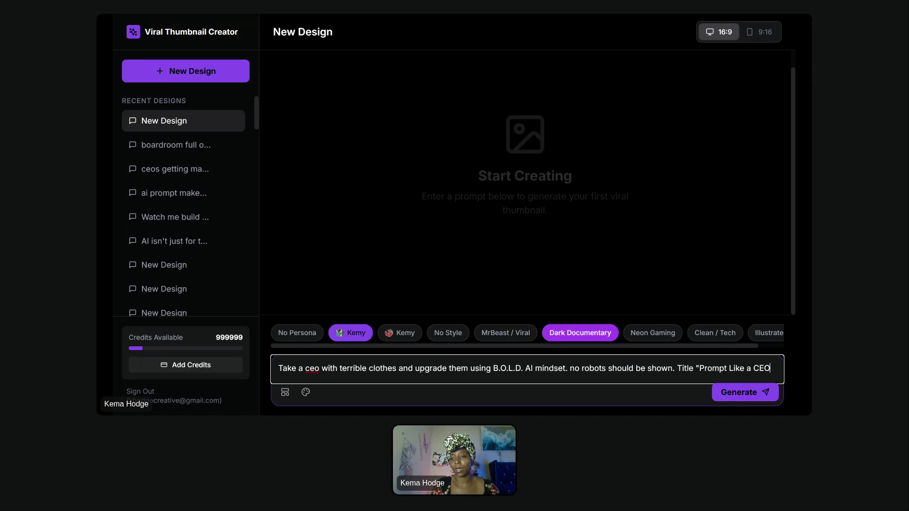
text(")
key(Return)
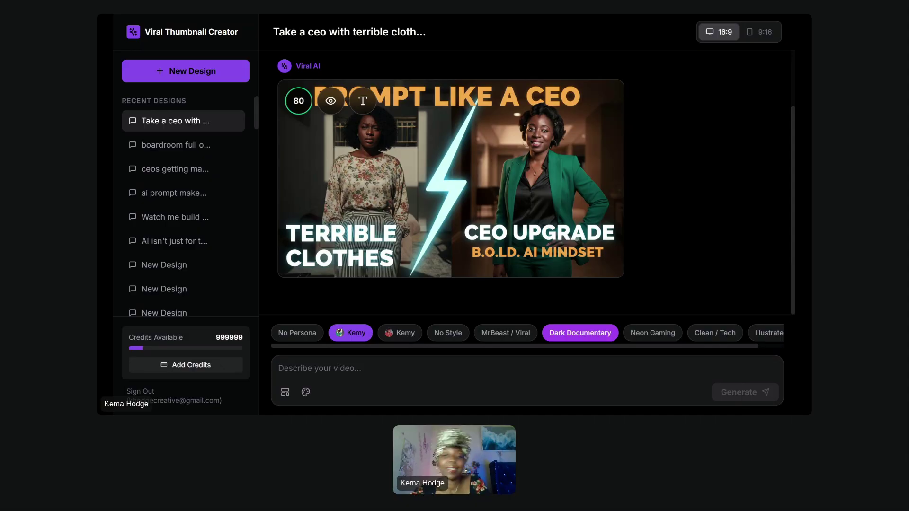
mouse_move(479, 121)
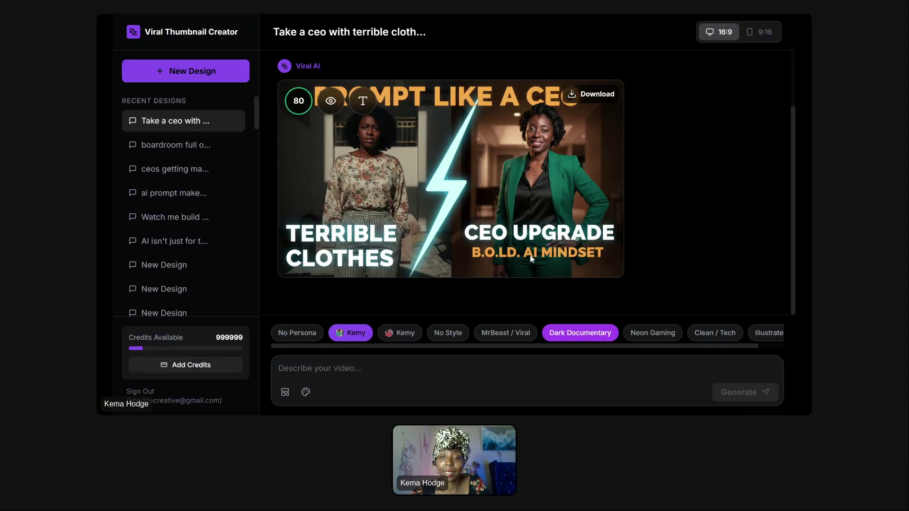
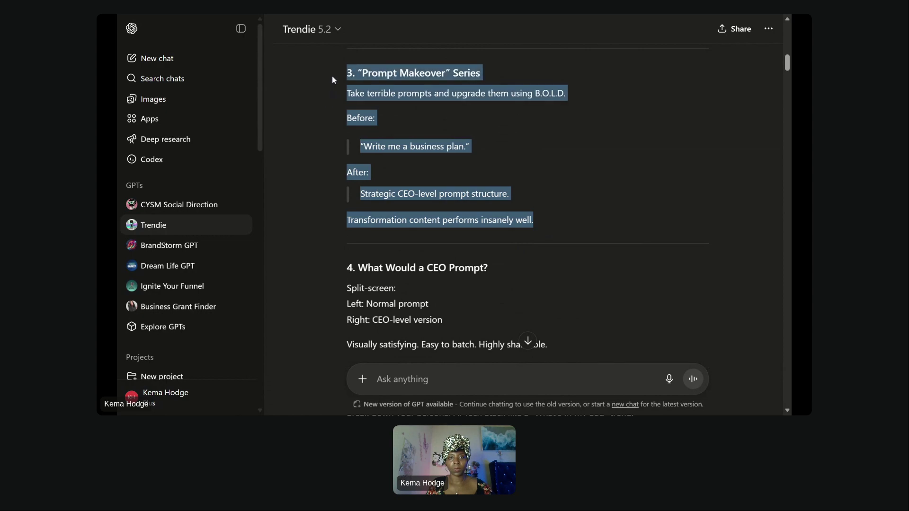
- Start a message to Trendie with "i want to try marketing with idea #3 -" followed by the copied Prompt Makeover section
click(403, 380)
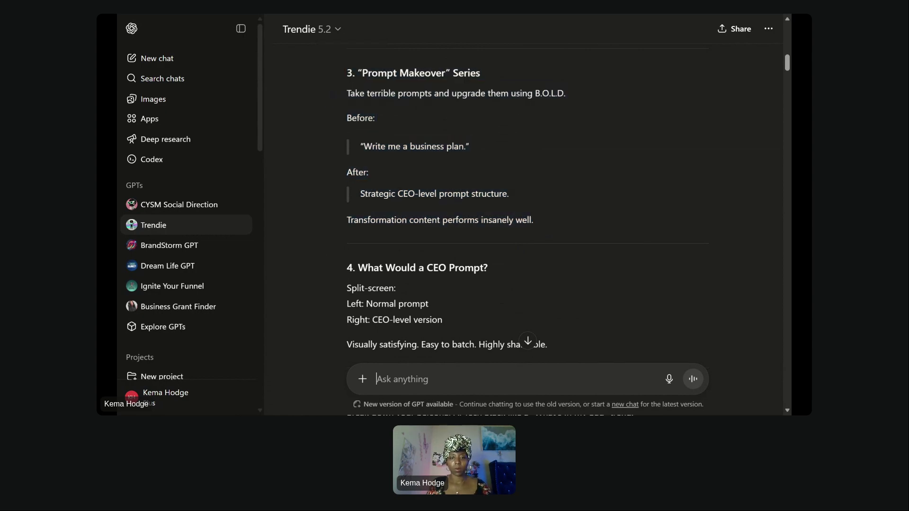
text(i want to try)
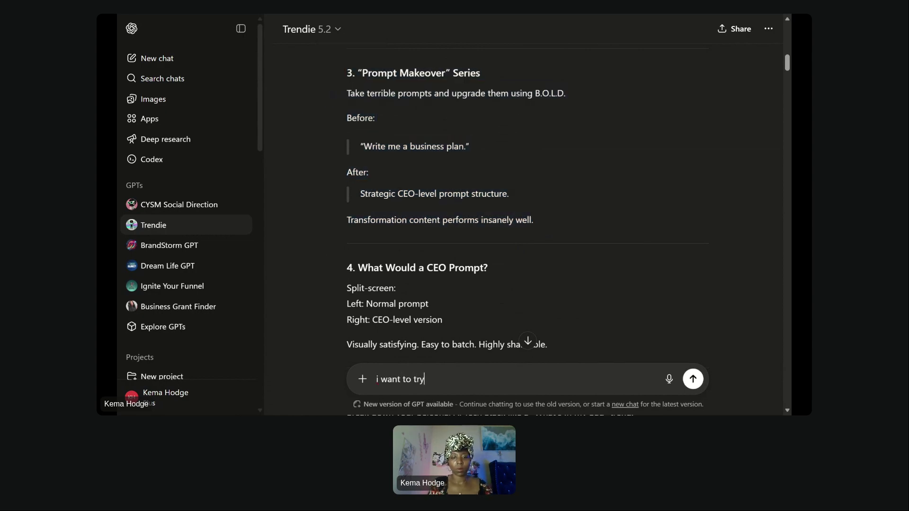
text( marketing with i)
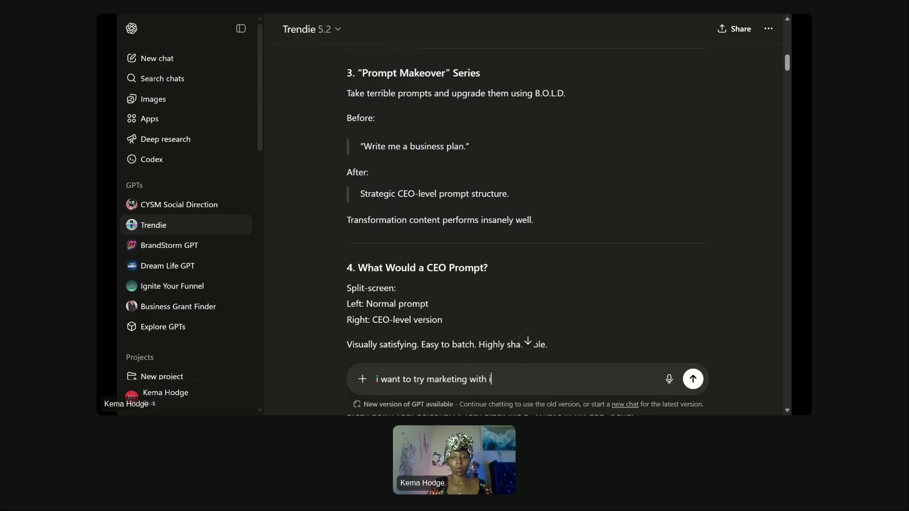
text(dea #)
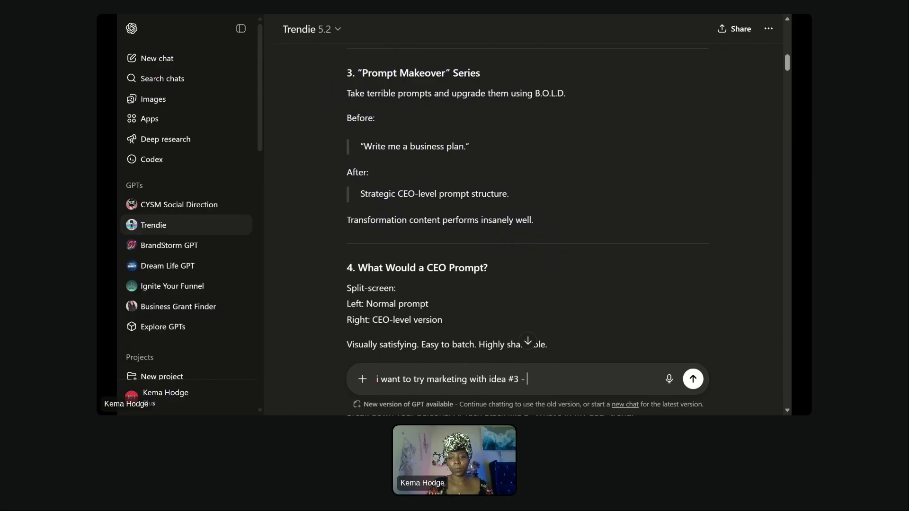
text(3 -)
key(ctrl+v)
- Insert ", but I dont know what to prompt the ai tool. please offer 5 prompts i can use for" after "idea #3" in the message
scroll(527, 142, up, 3)
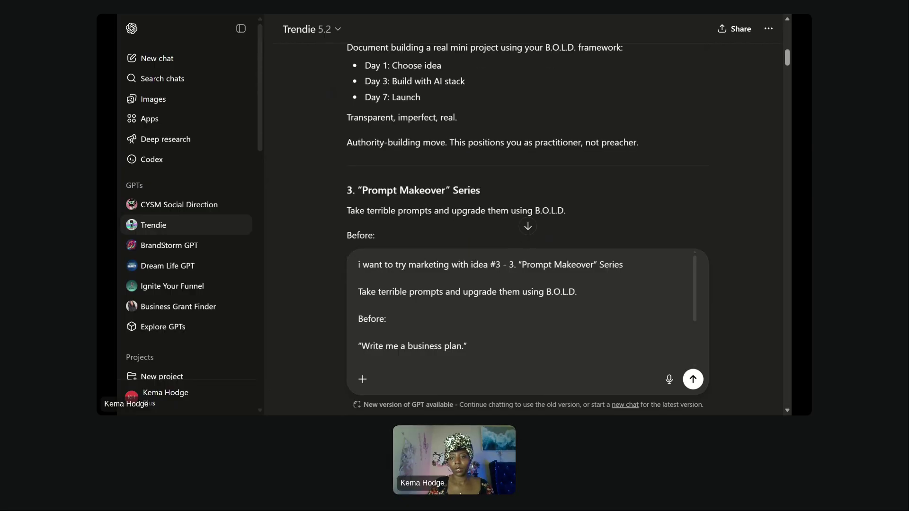
scroll(527, 142, up, 3)
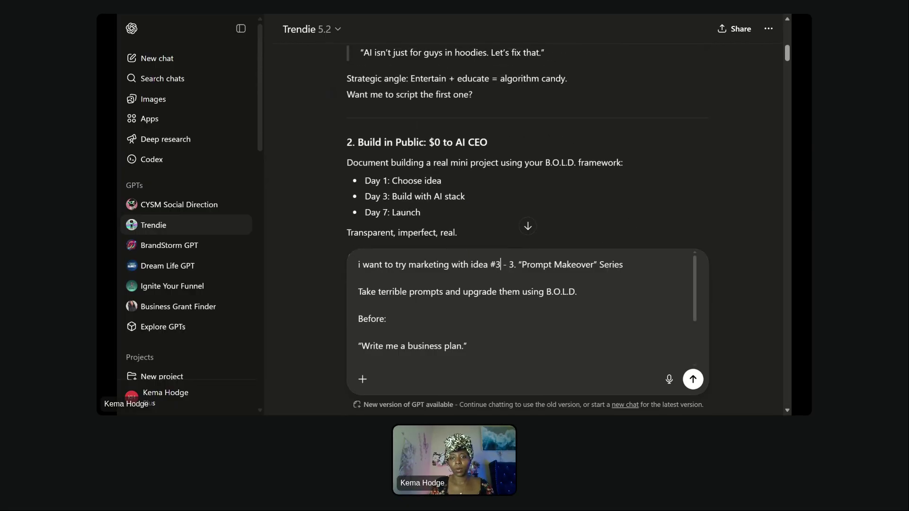
text(, but I d)
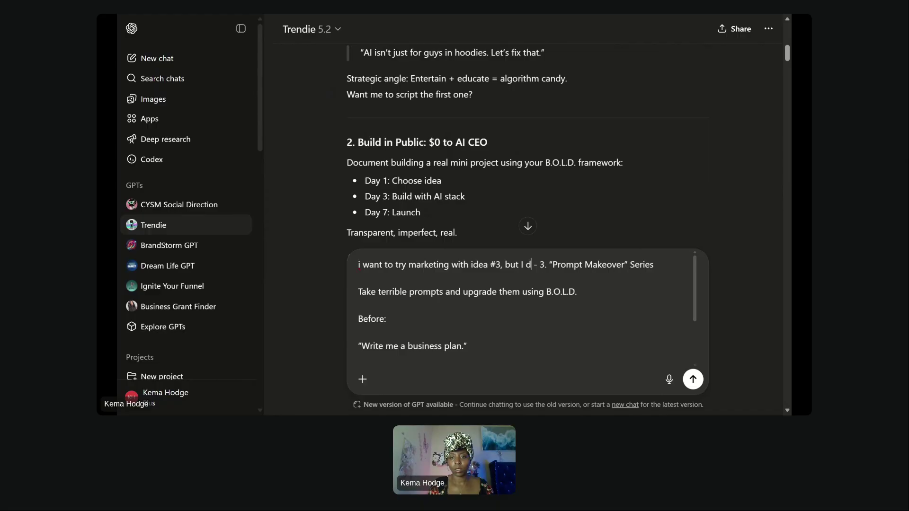
text(ont know what to pr)
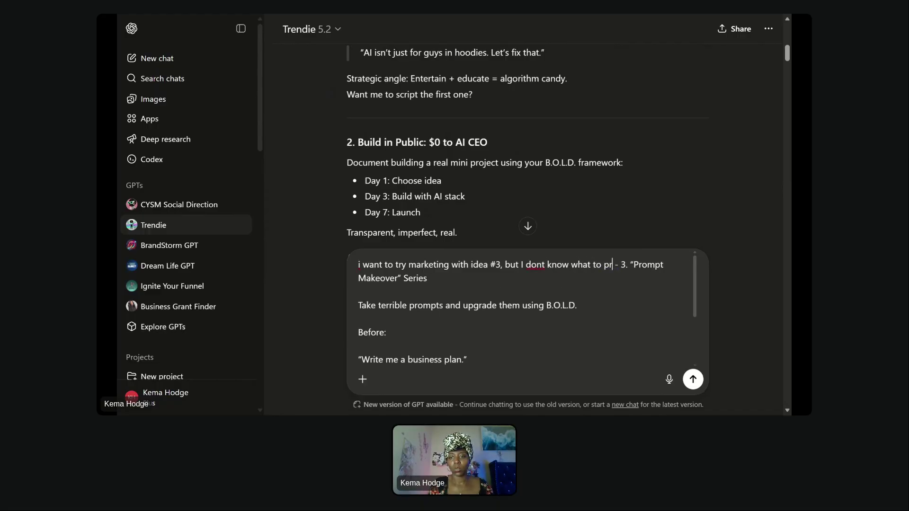
text(ompt the ai tool)
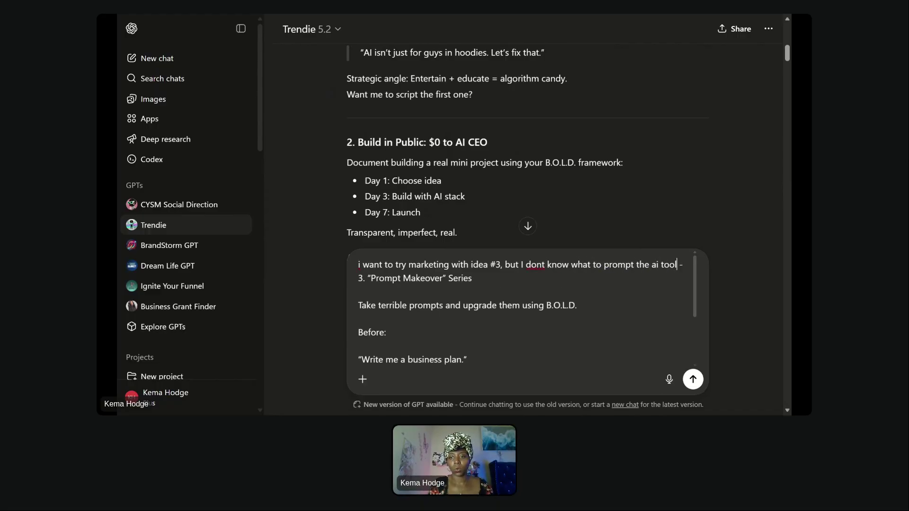
text(. please offer)
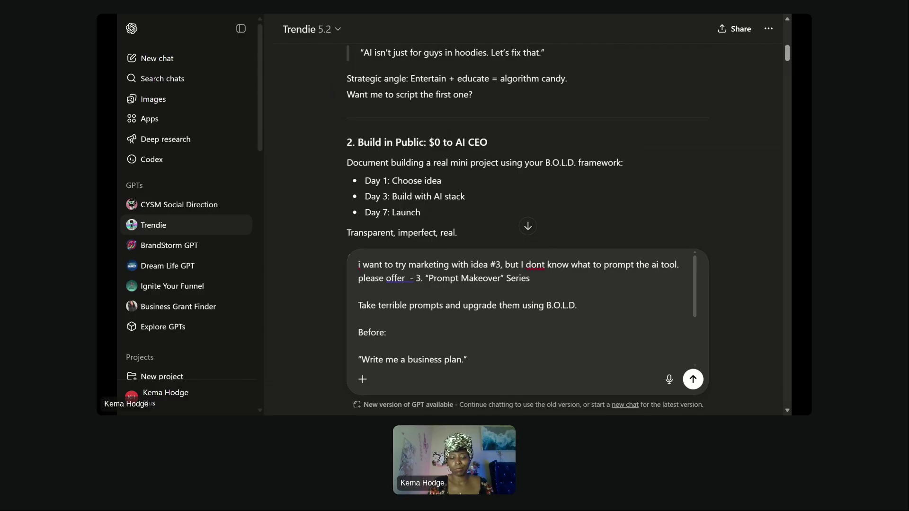
text( 5 p)
text(rompts i ca)
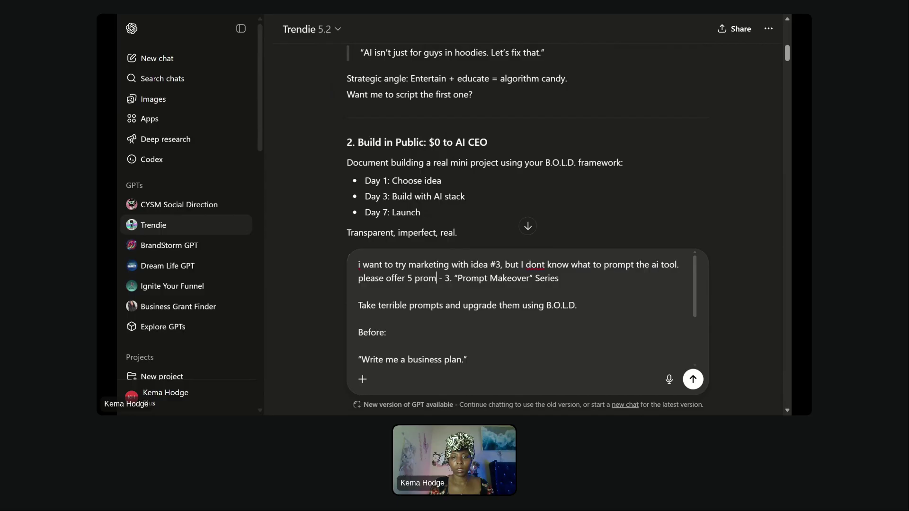
text(n use for)
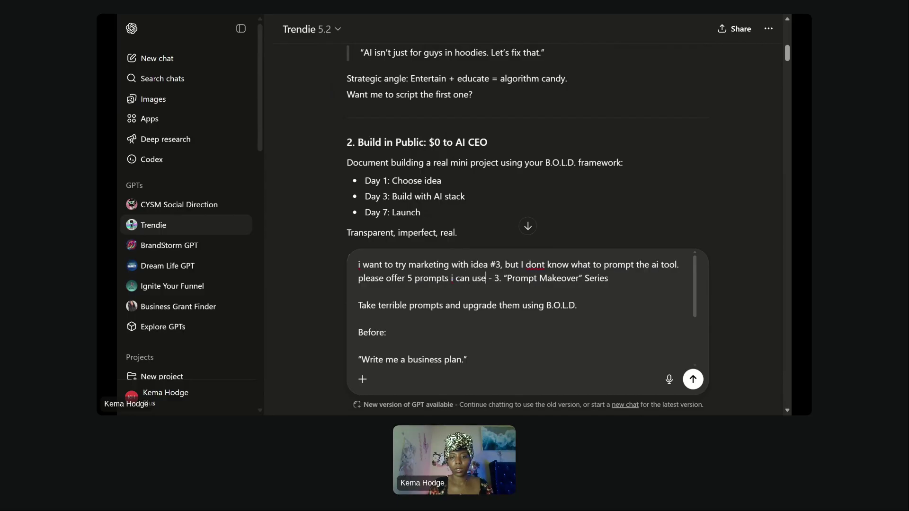
- Remove the leftover "- 3" before "Prompt Makeover" in the message and send it
key(shift+Right)
key(shift+Right)
key(shift+Right)
key(shift+Right)
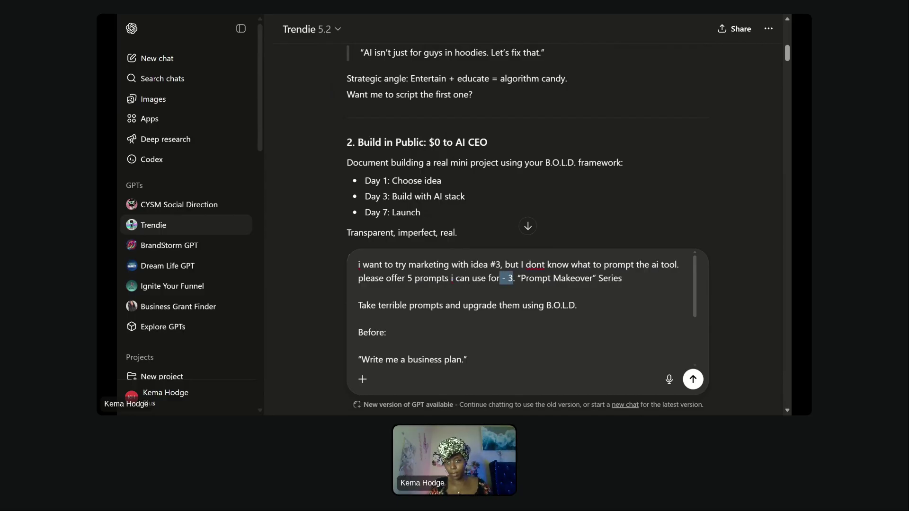
key(BackSpace)
key(Return)
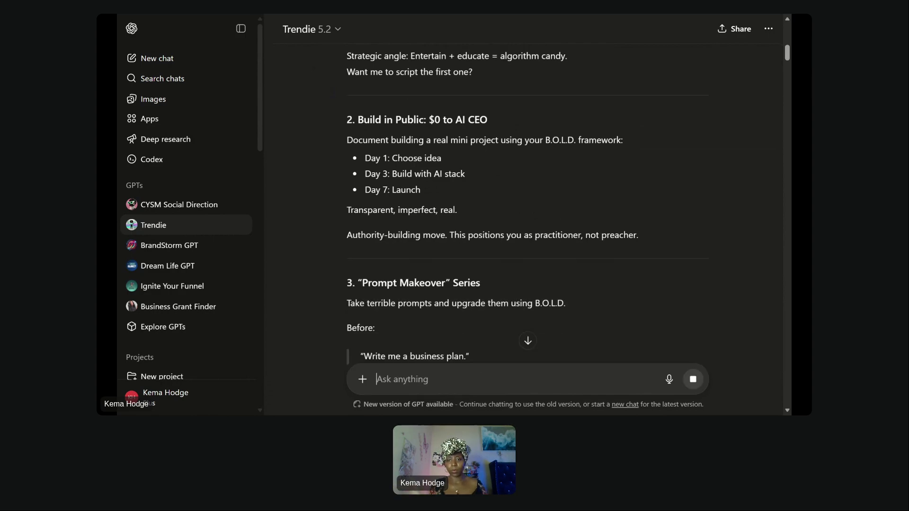
- Begin a follow-up message with "no girl. i want to generate an image of makeovers as a prompt like a ceo social graphic."
scroll(527, 204, down, 20)
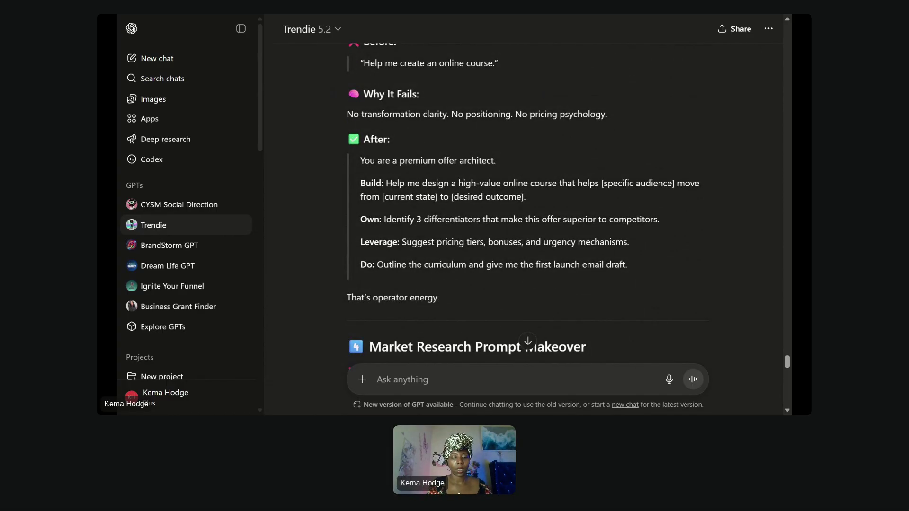
text(no gir. i)
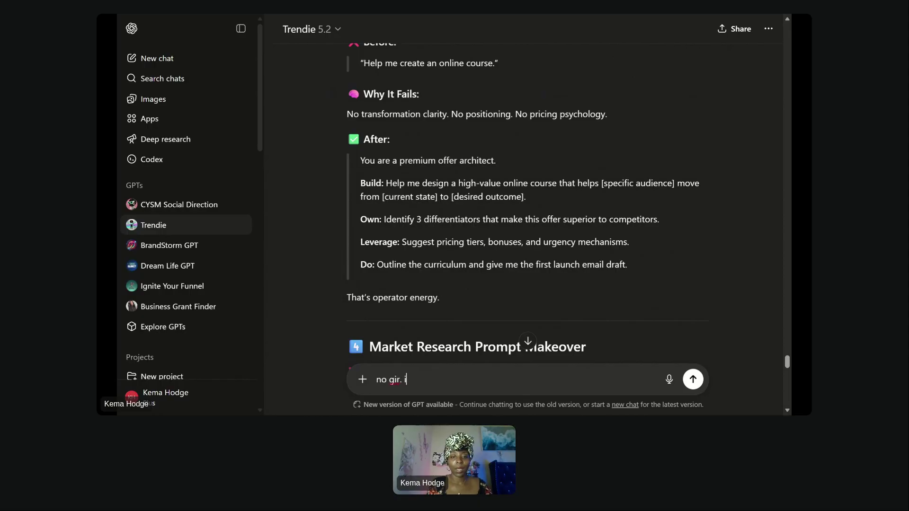
key(BackSpace)
key(BackSpace)
key(BackSpace)
text(l. i want )
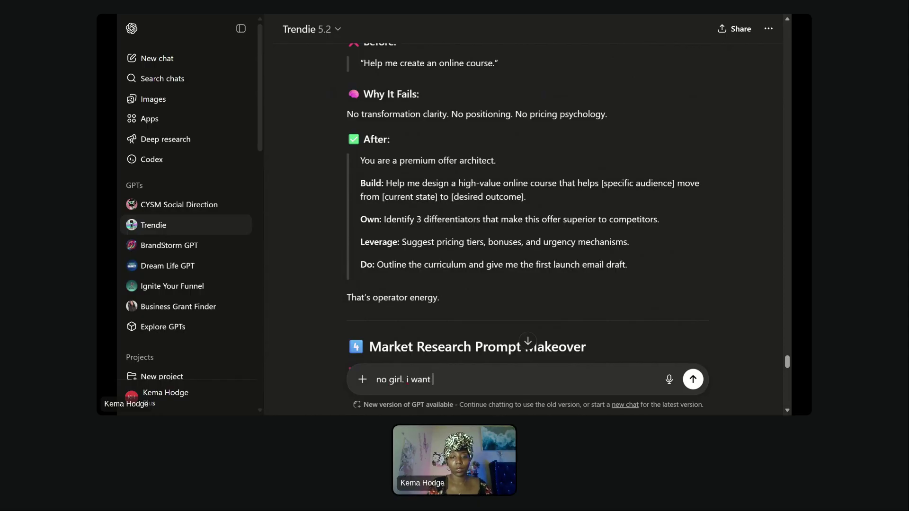
text(to generate an i)
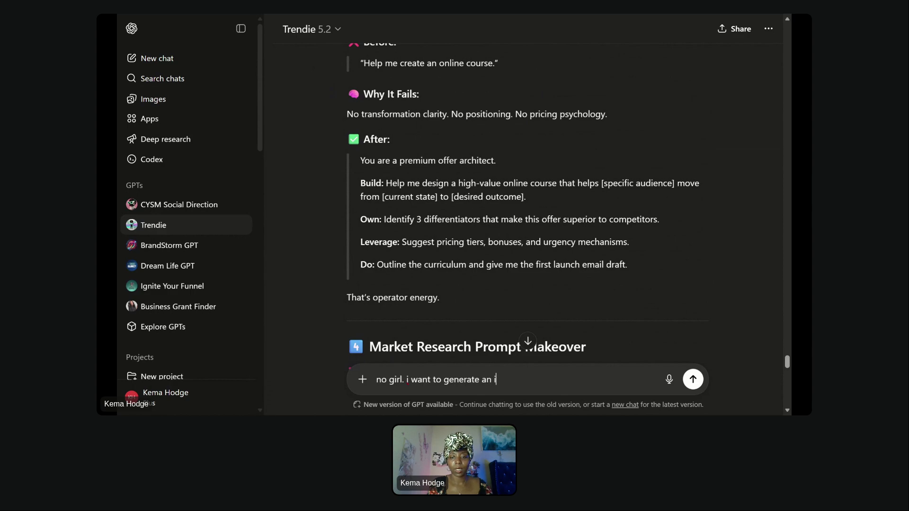
text(mage)
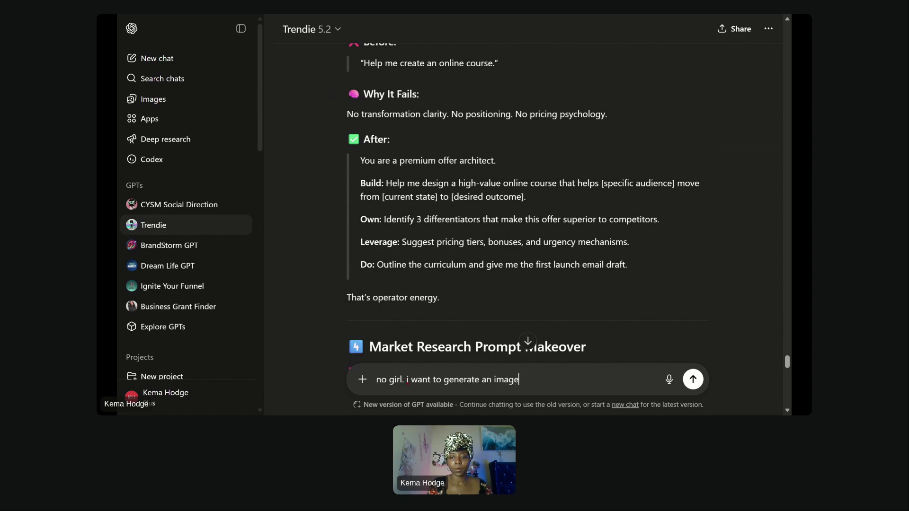
text( of makeo)
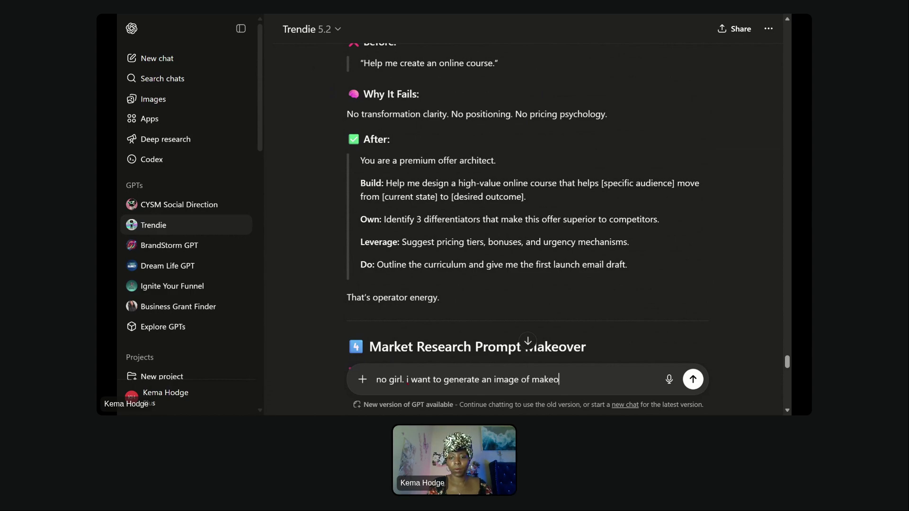
text(vers as a)
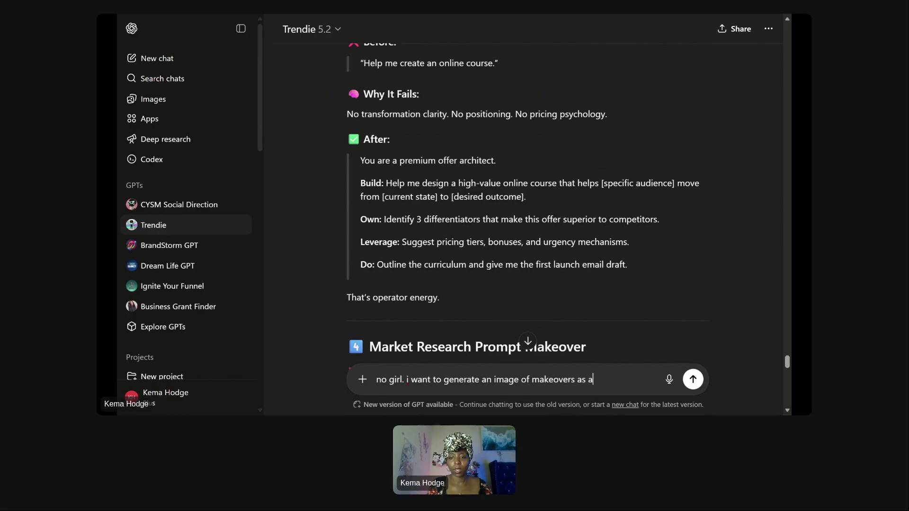
text( prompt like a)
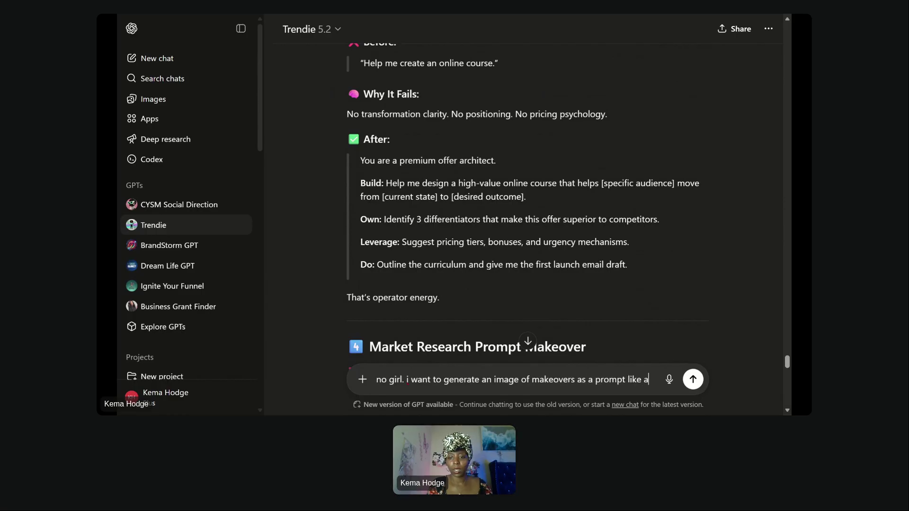
text( ceo social grap)
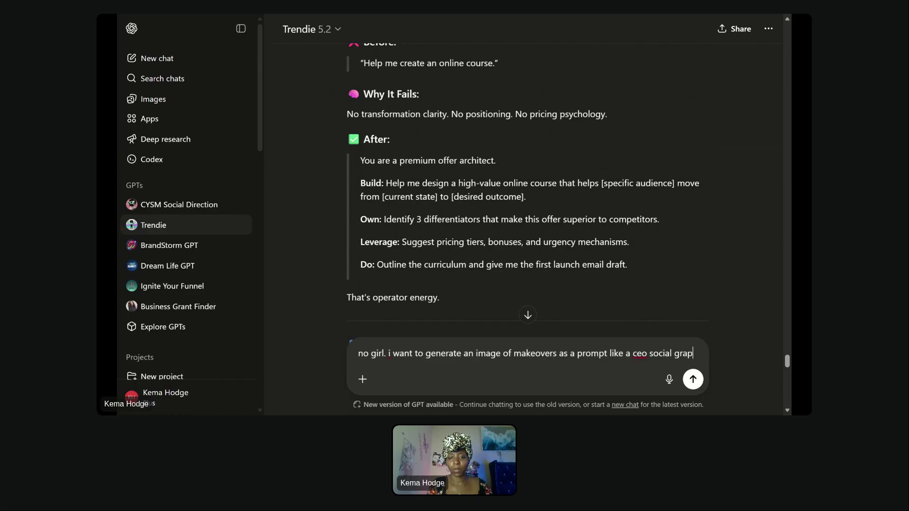
text(hic. pleaes gi)
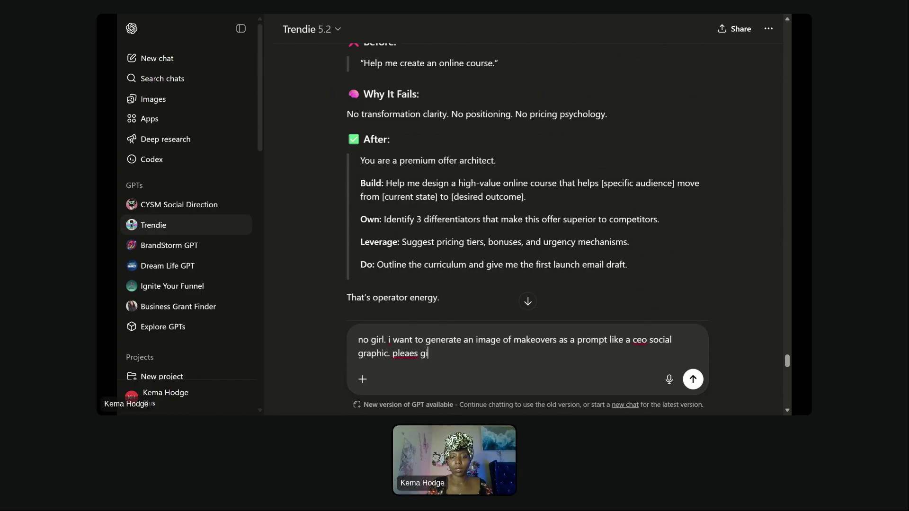
- Finish the message with "please give 5 prompts for ai images that i can generate within the topic makeover" and send it
key(BackSpace)
key(BackSpace)
key(BackSpace)
key(BackSpace)
key(BackSpace)
text(se )
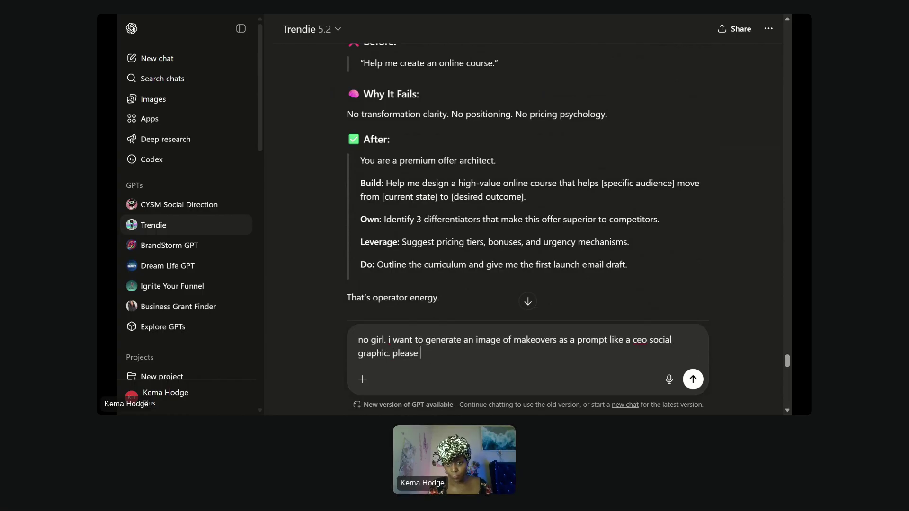
text(give 5 prompt)
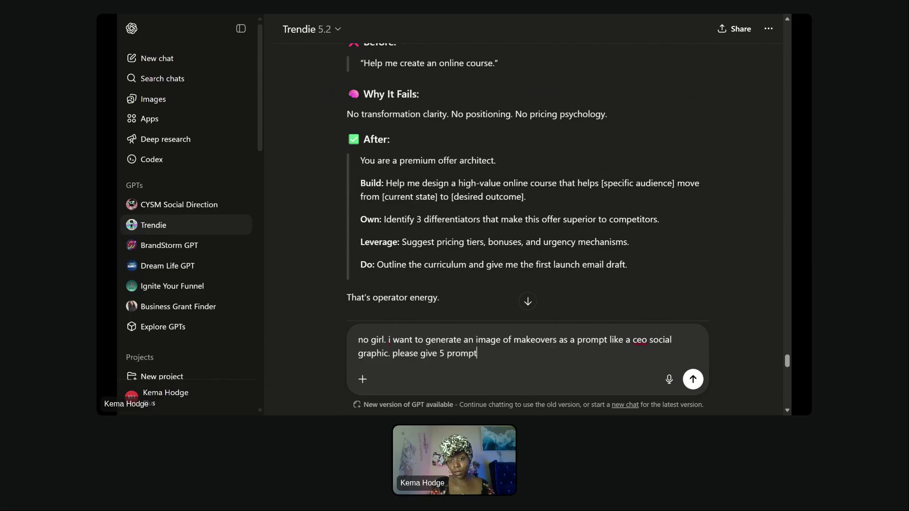
text(s for ai )
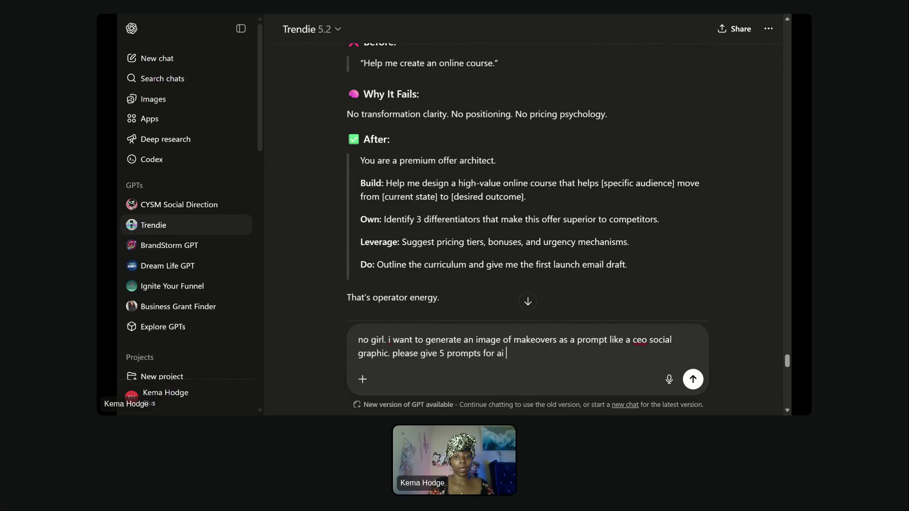
text(images that i can generate )
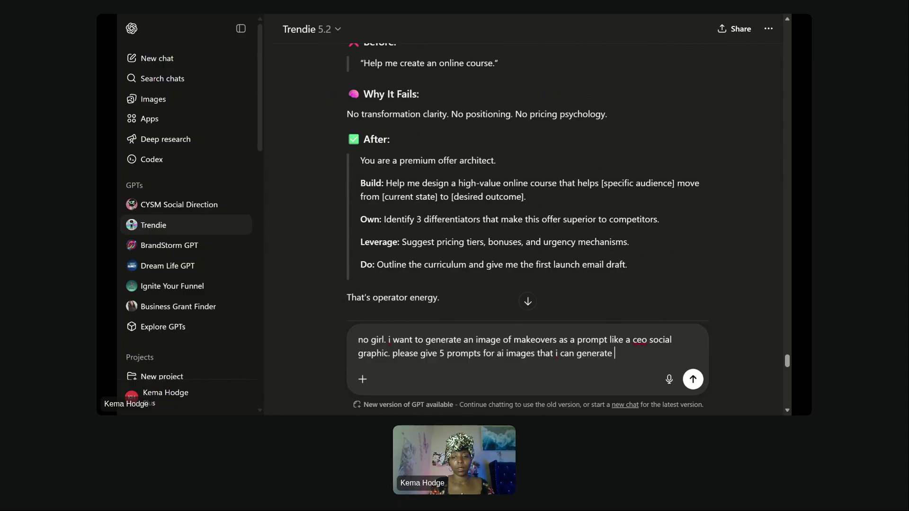
text(within the o)
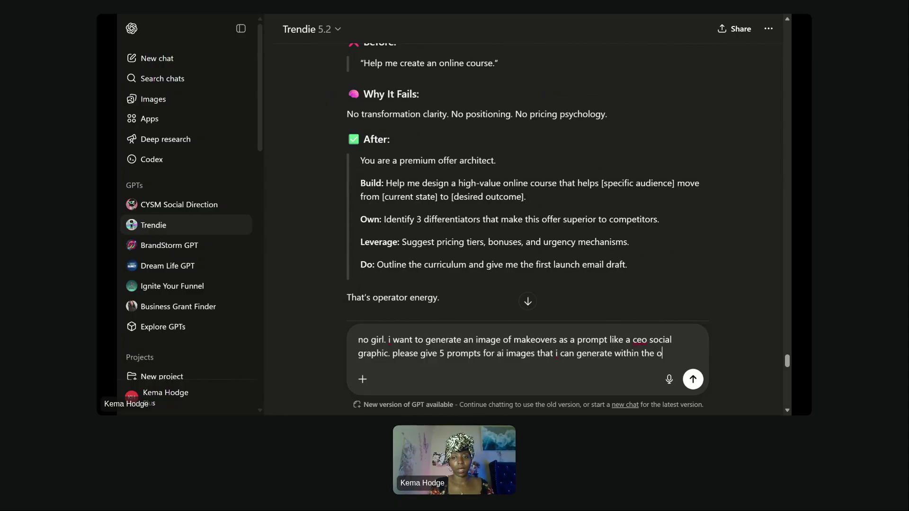
key(BackSpace)
text(topic makeover)
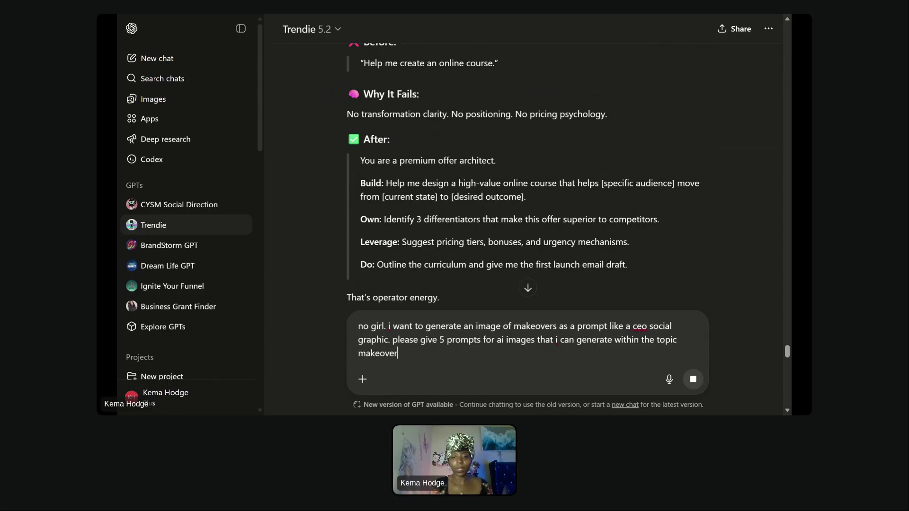
key(Return)
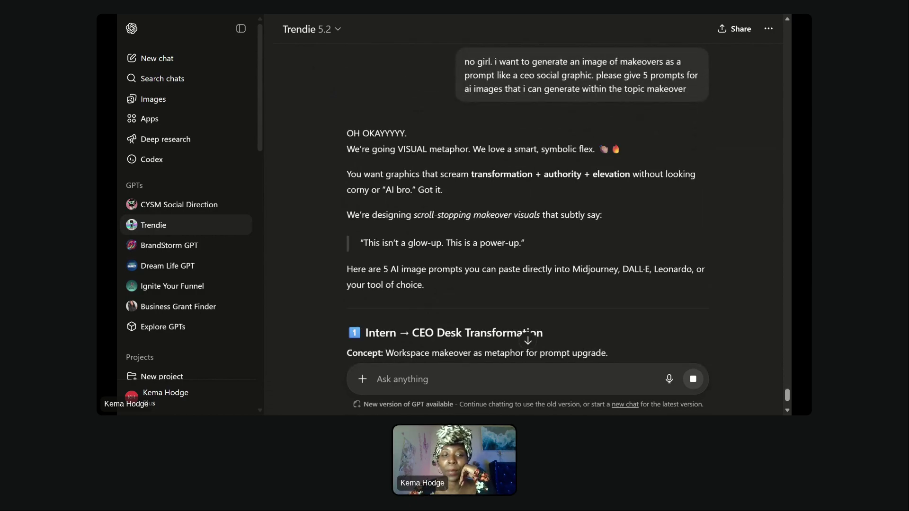
- Read through the five makeover image prompts in Trendie's reply, from the desk transformation to Crown the Prompt
scroll(647, 145, down, 2)
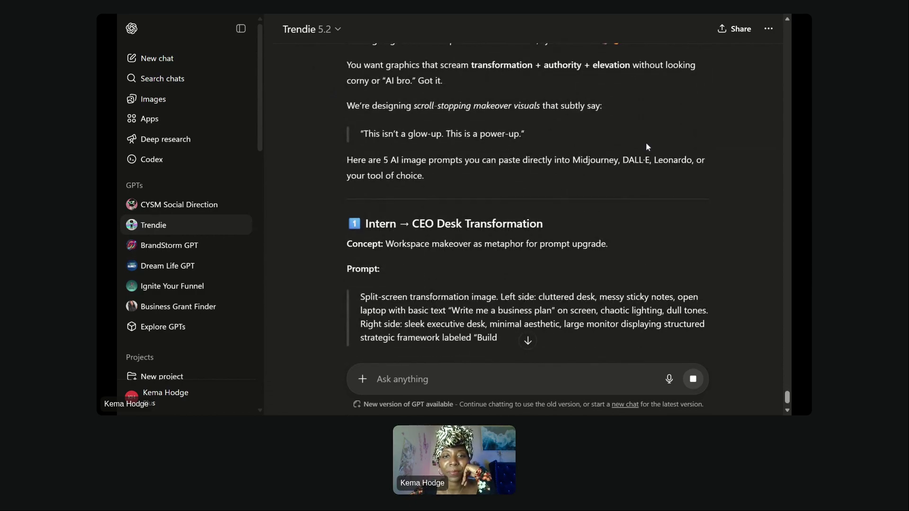
scroll(646, 145, up, 1)
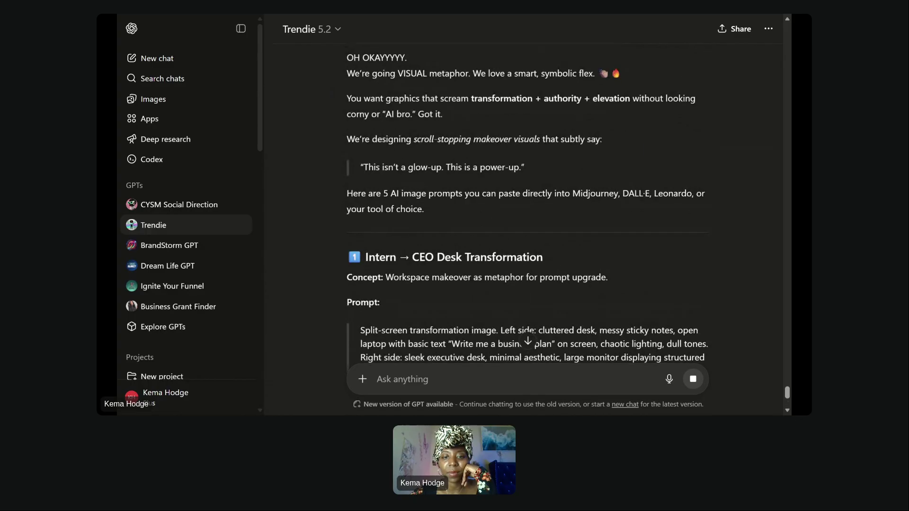
scroll(646, 144, down, 4)
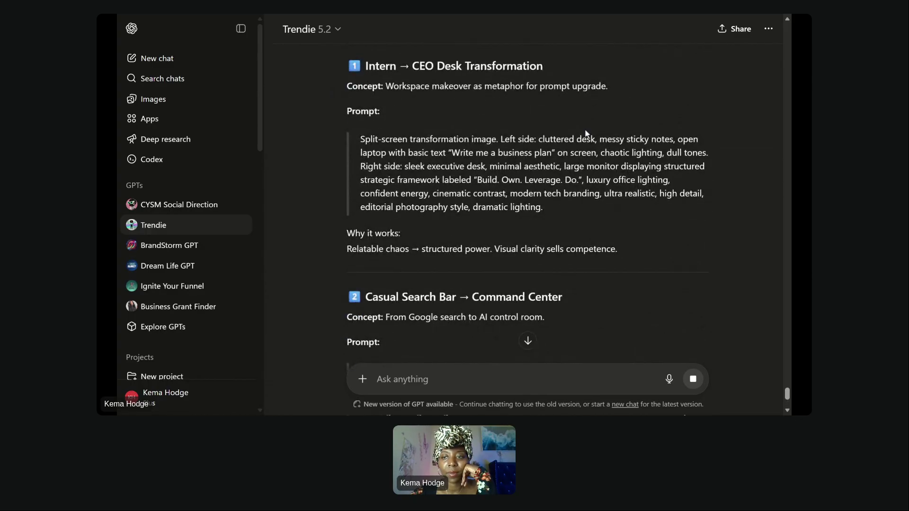
scroll(546, 175, down, 4)
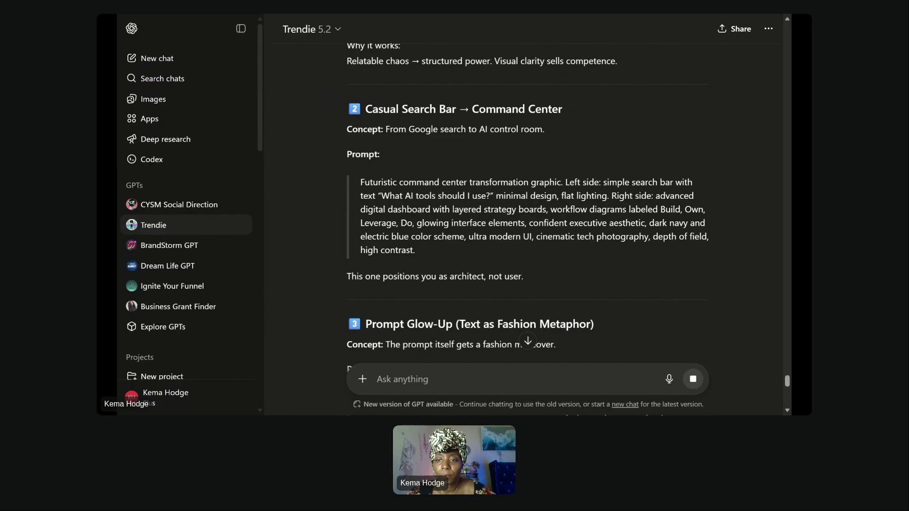
scroll(528, 209, down, 5)
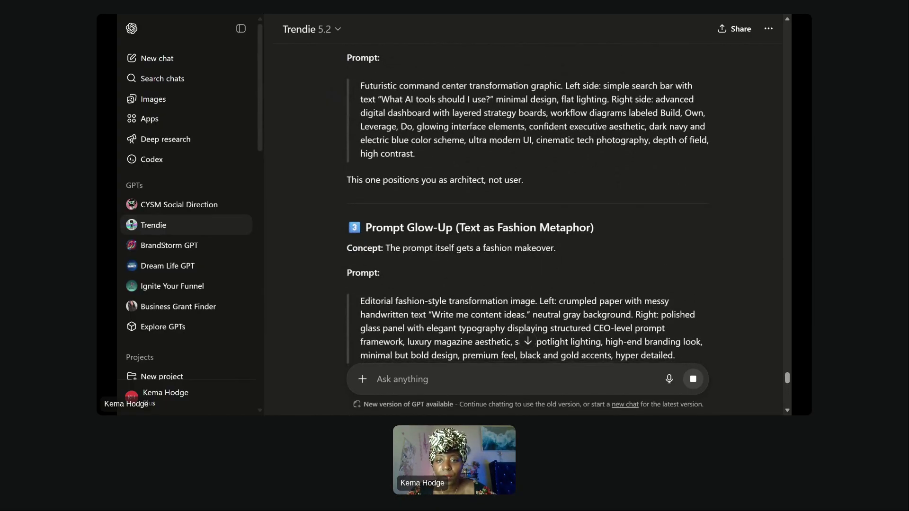
scroll(527, 209, down, 5)
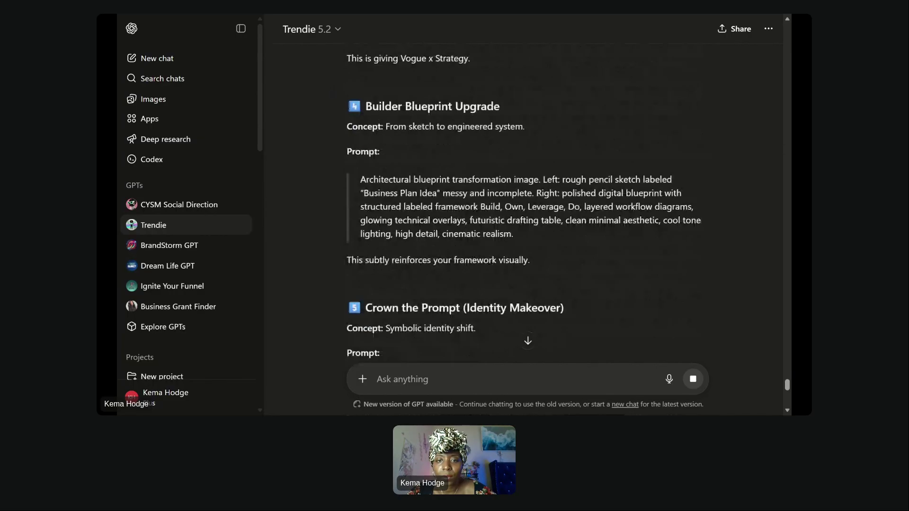
scroll(527, 208, down, 5)
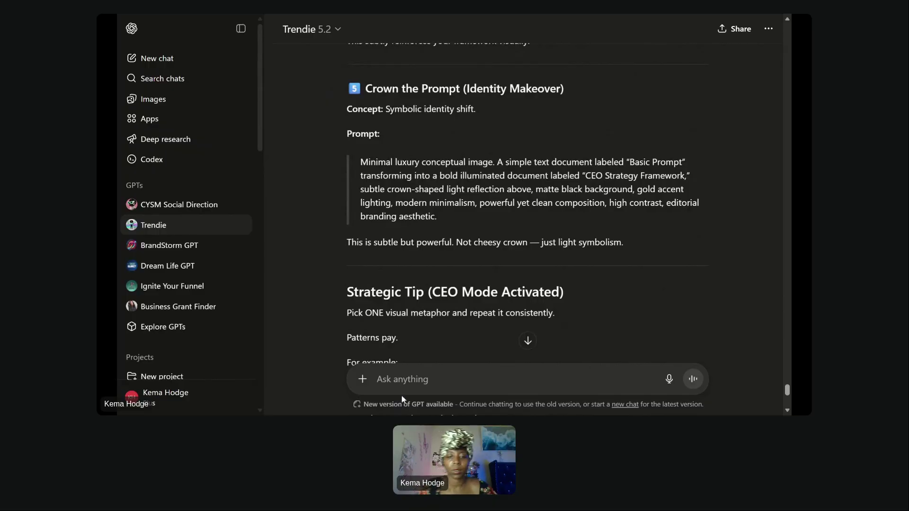
- Send Trendie the reply "these are boring girl"
text(these rae )
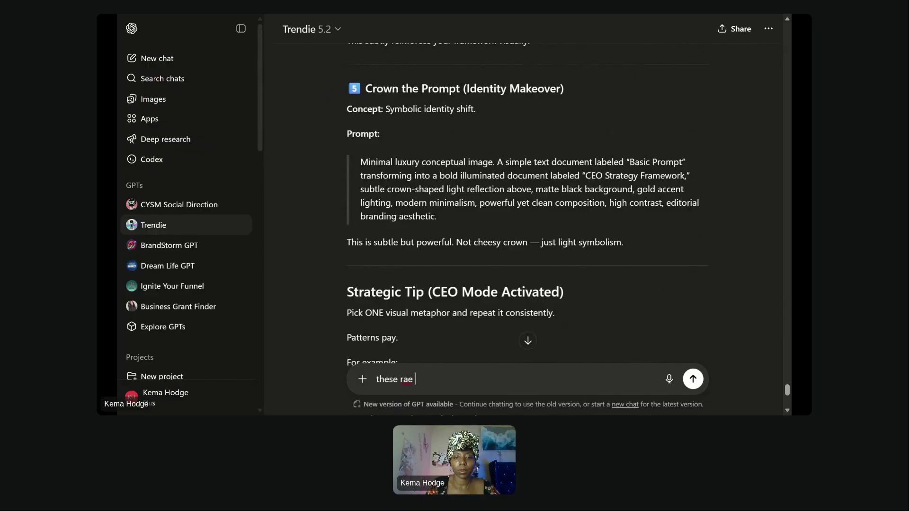
text(boring girl)
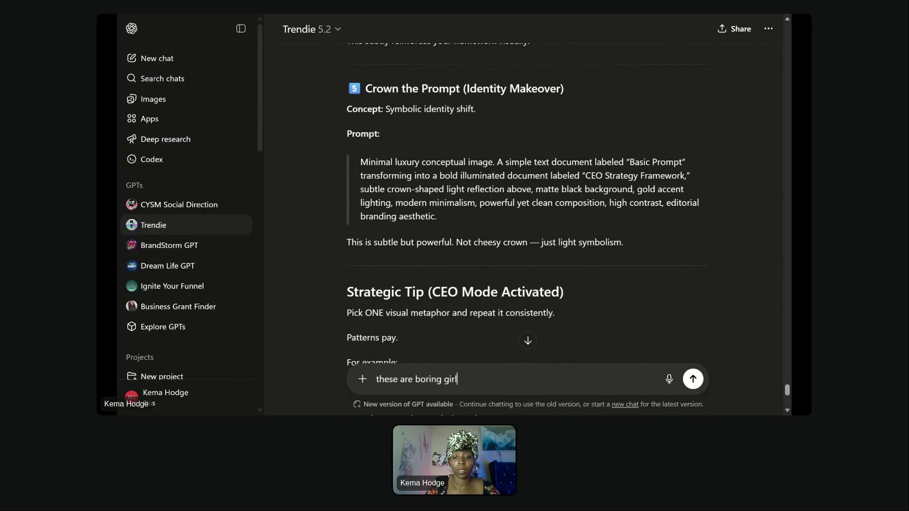
key(Return)
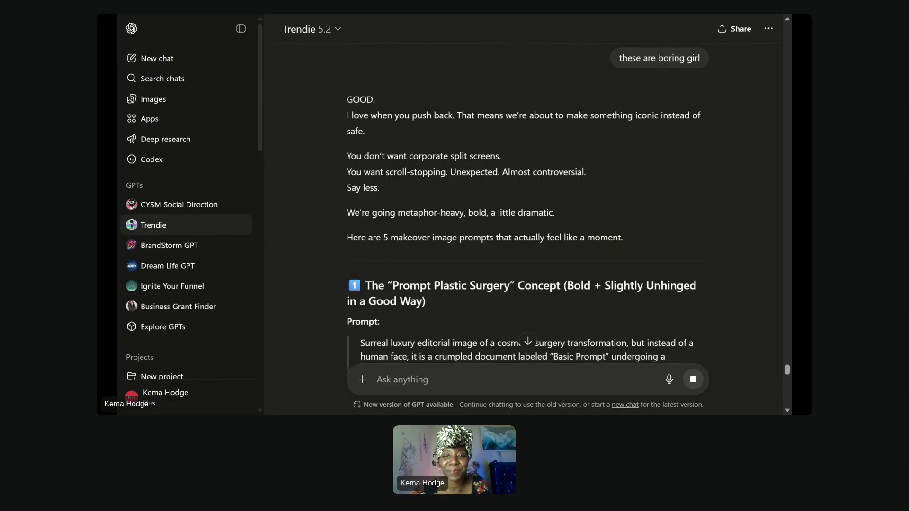
- Copy the full prompt text of the first new concept, "Prompt Plastic Surgery", from Trendie's reply
scroll(528, 225, down, 1)
scroll(527, 226, down, 3)
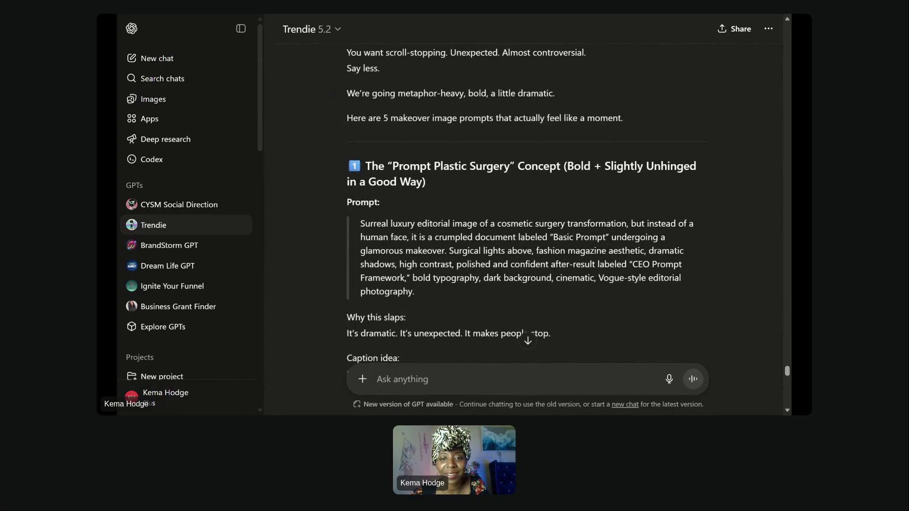
scroll(528, 226, down, 1)
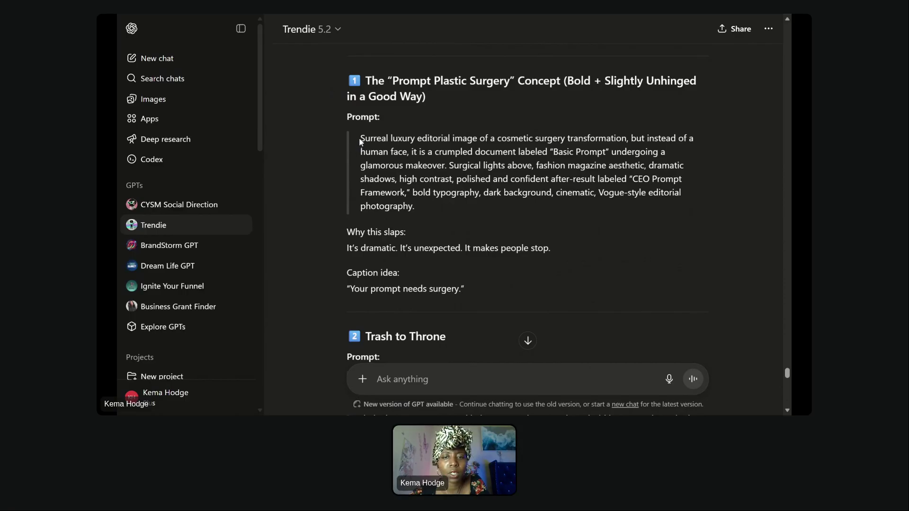
drag(361, 142, 435, 207)
key(ctrl+c)
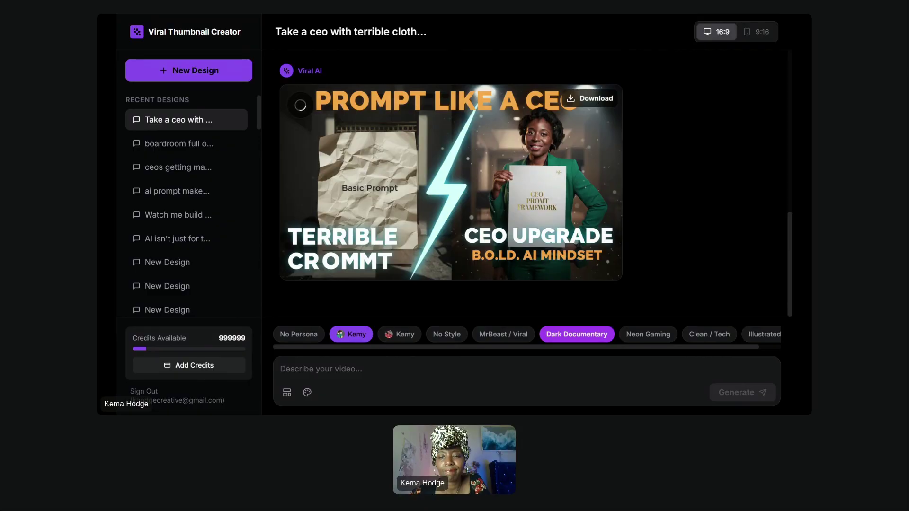
- Start a new design in Viral Thumbnail Creator and generate a thumbnail from the copied cosmetic surgery prompt
scroll(386, 150, up, 5)
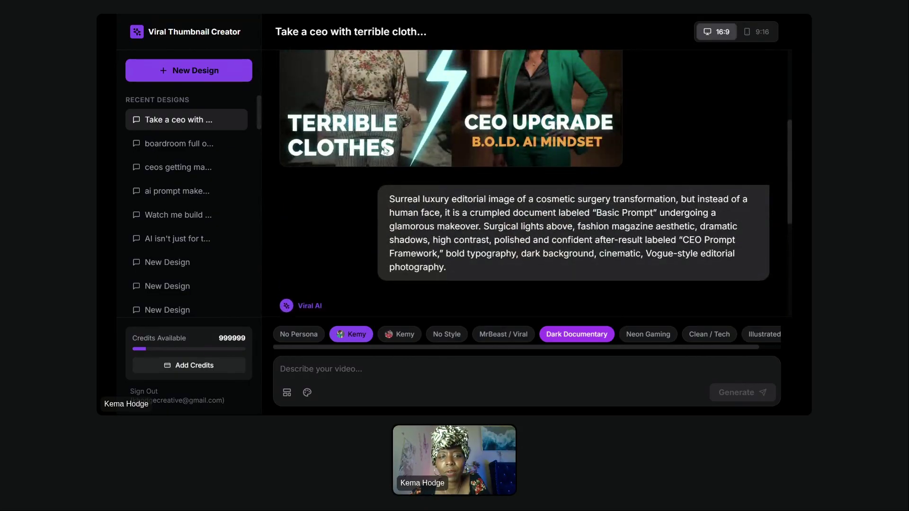
click(225, 70)
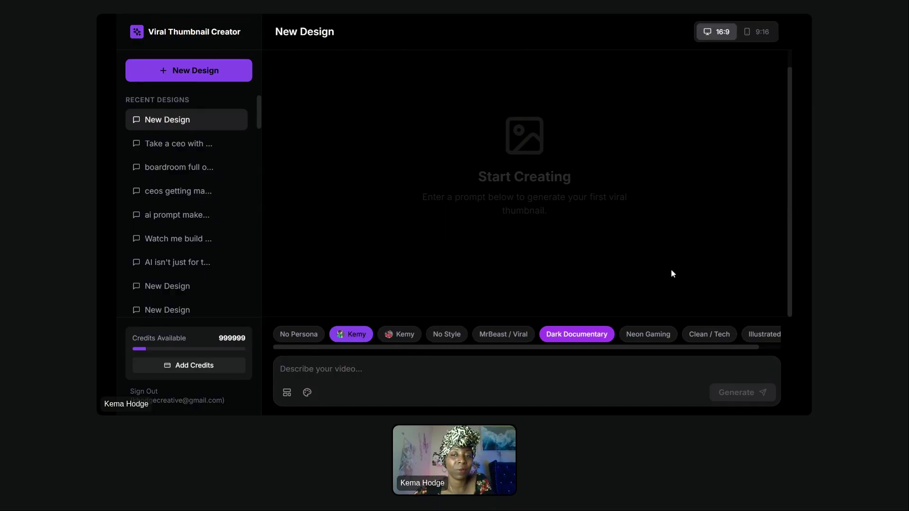
click(341, 370)
key(ctrl+v)
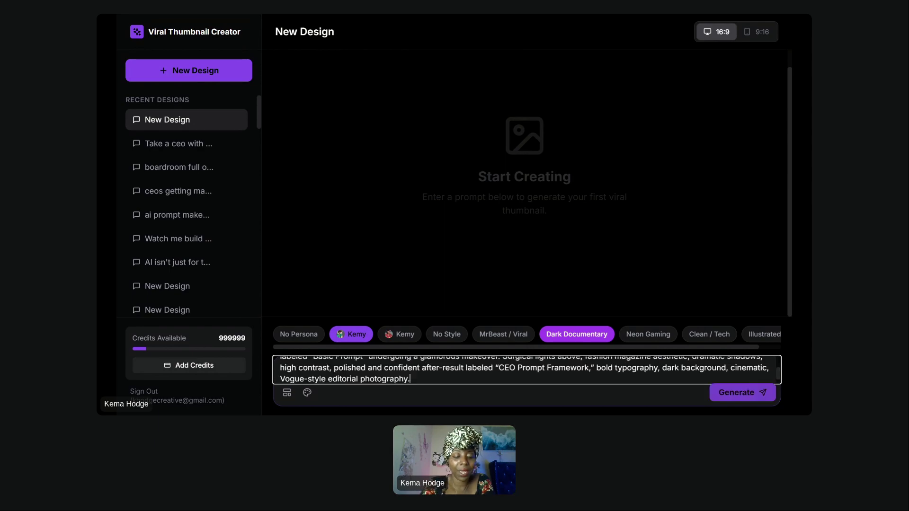
key(Return)
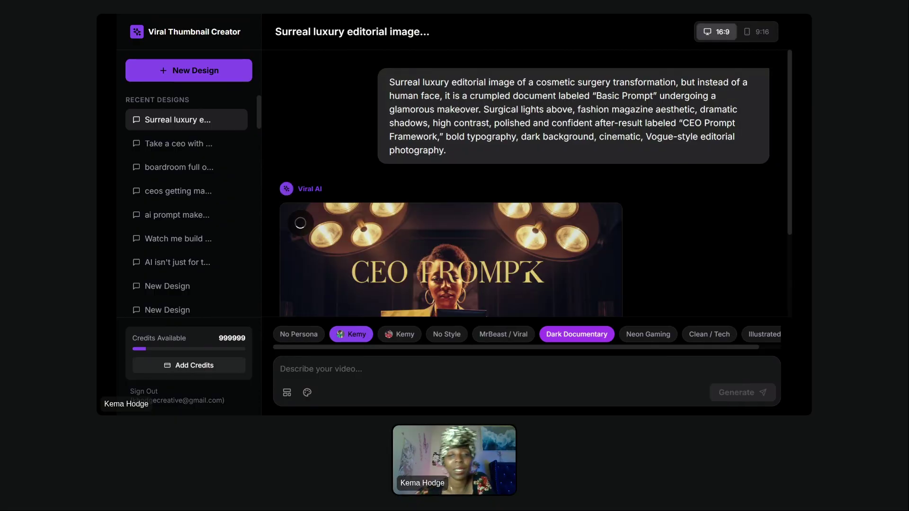
- Inspect the newly generated surgical makeover thumbnail and its headline text
scroll(766, 143, down, 3)
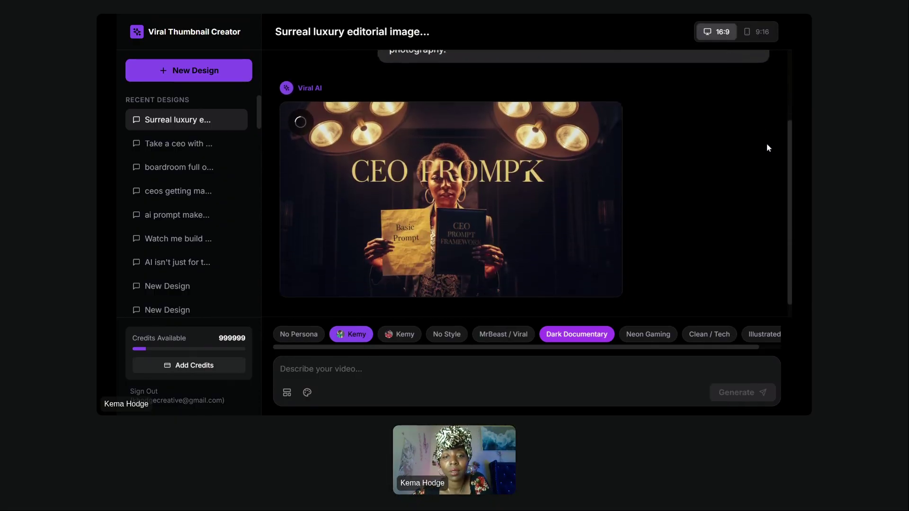
mouse_move(529, 165)
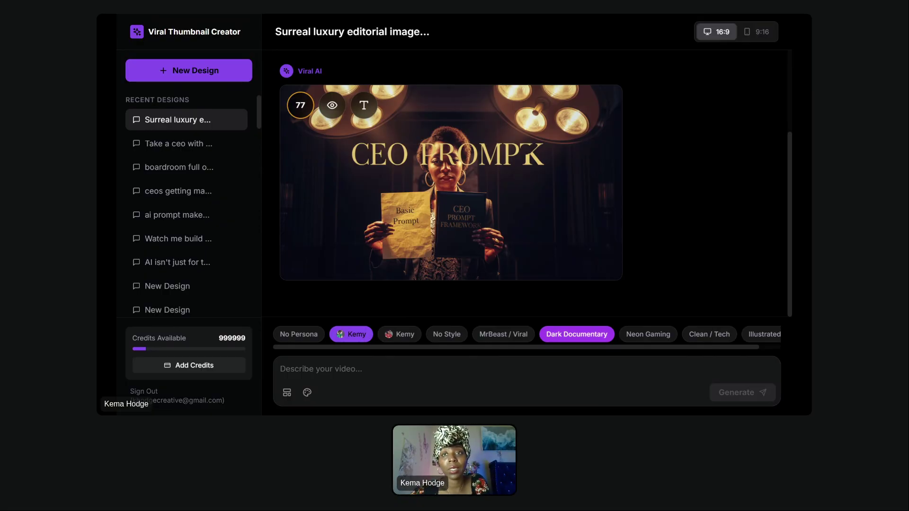
click(331, 105)
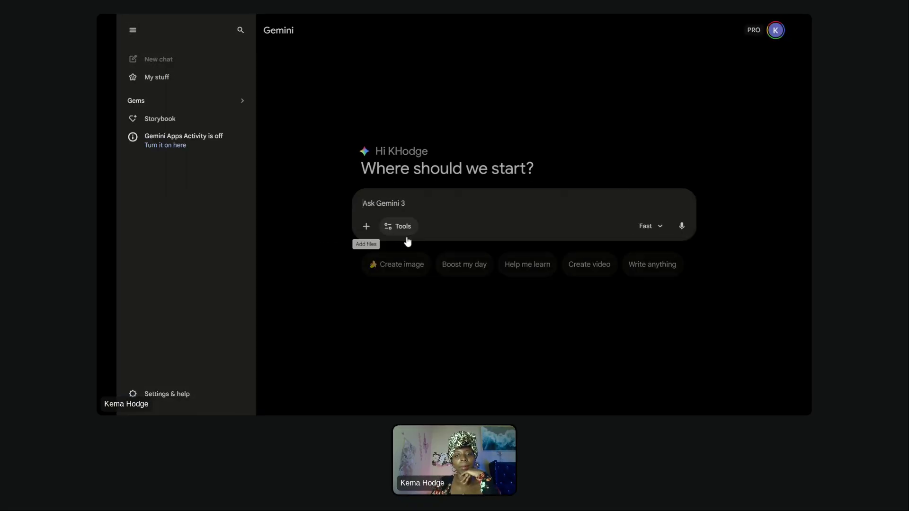
- In Gemini, turn on image creation and upload the thumbnail file "prompt makeover - surgical edition.jpg"
click(392, 272)
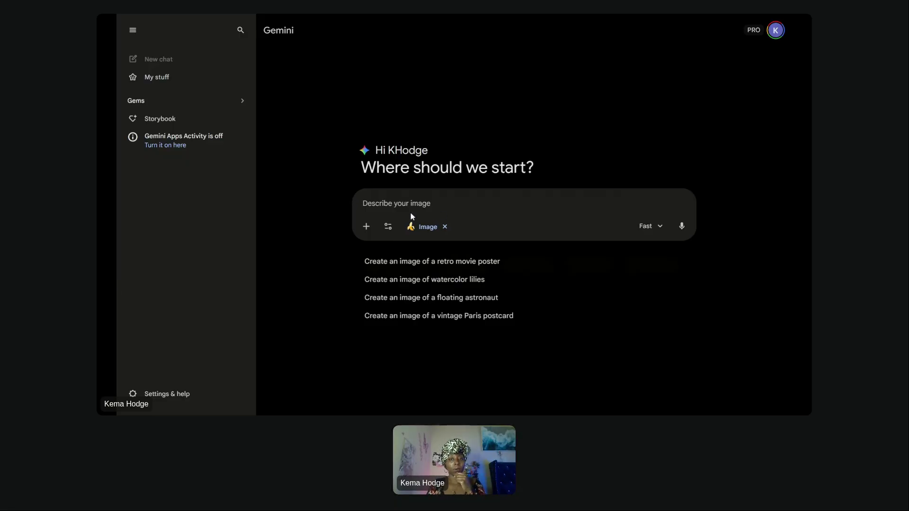
click(367, 227)
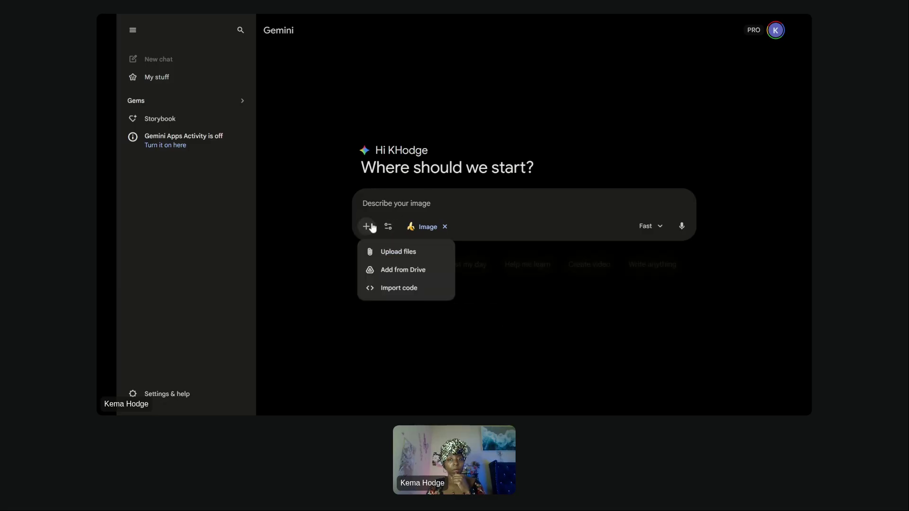
click(400, 252)
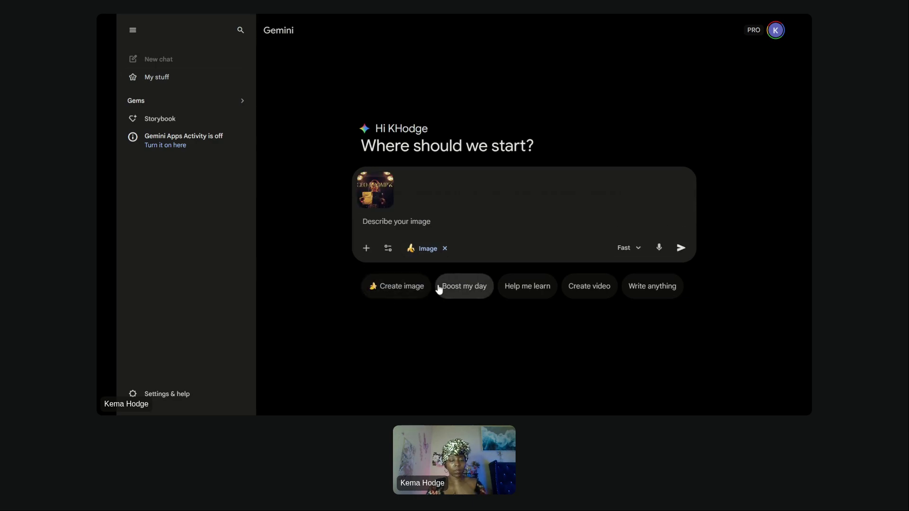
- Send the instruction "update the headline so it says: CEO PROMPTS" for the uploaded thumbnail
text(update)
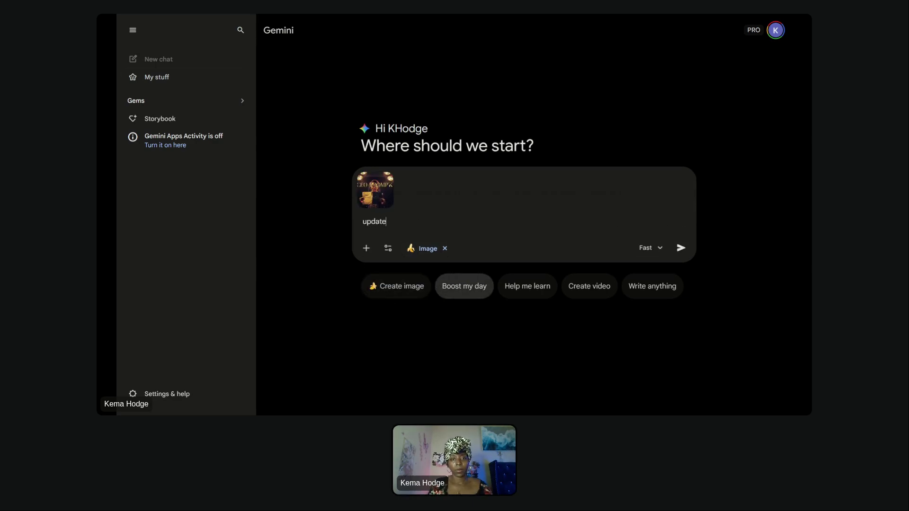
text( the headlin)
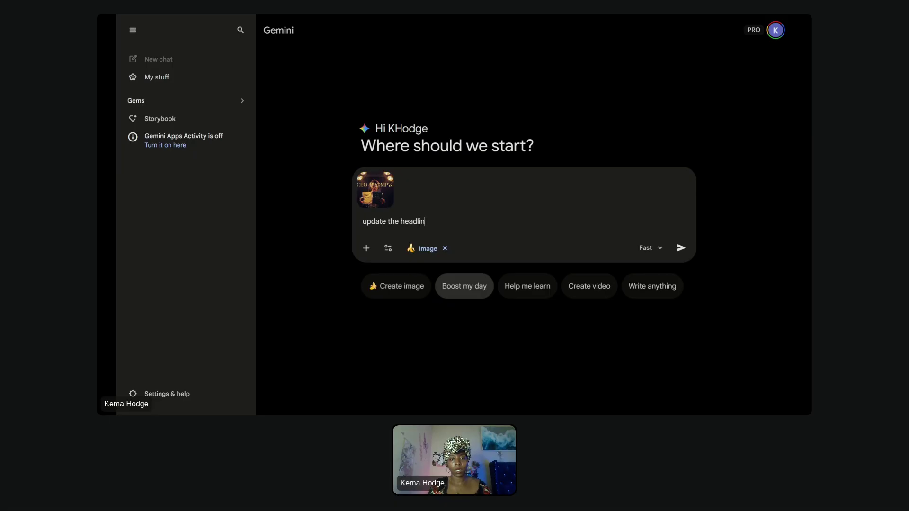
text(e so it sa)
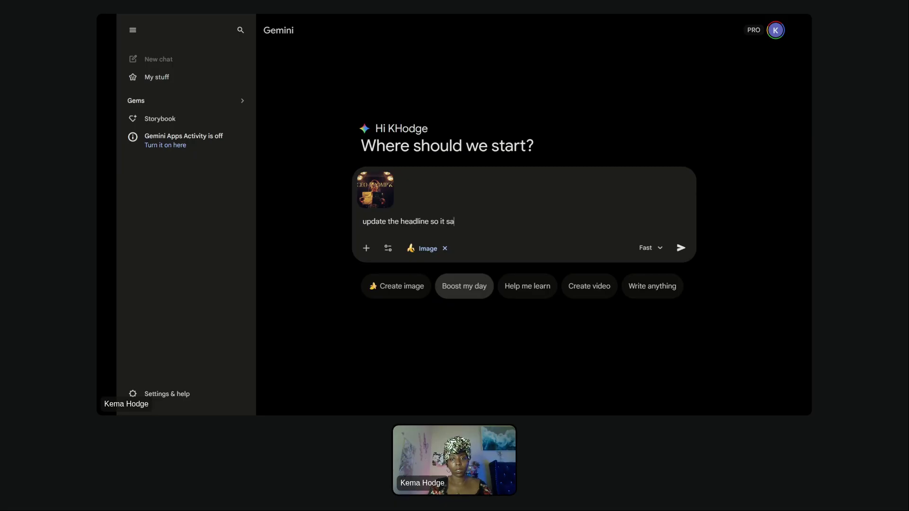
text(ys: C)
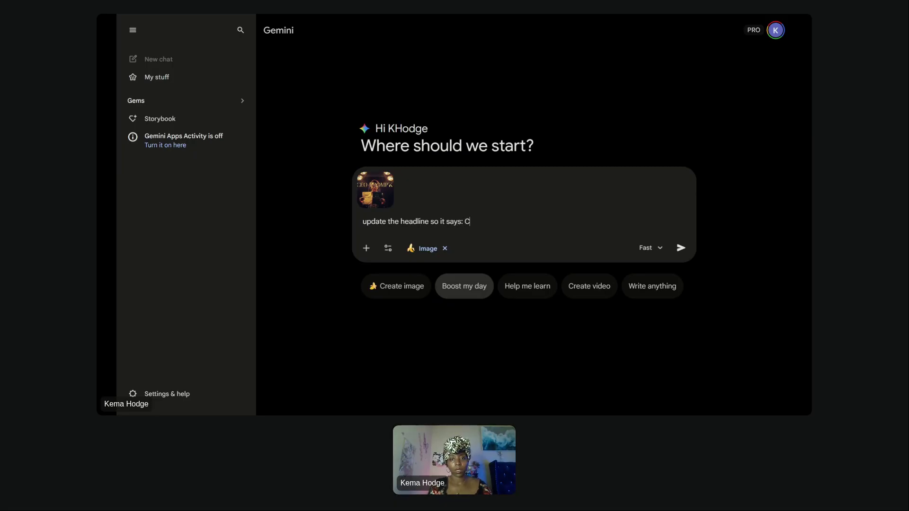
text(EO PR)
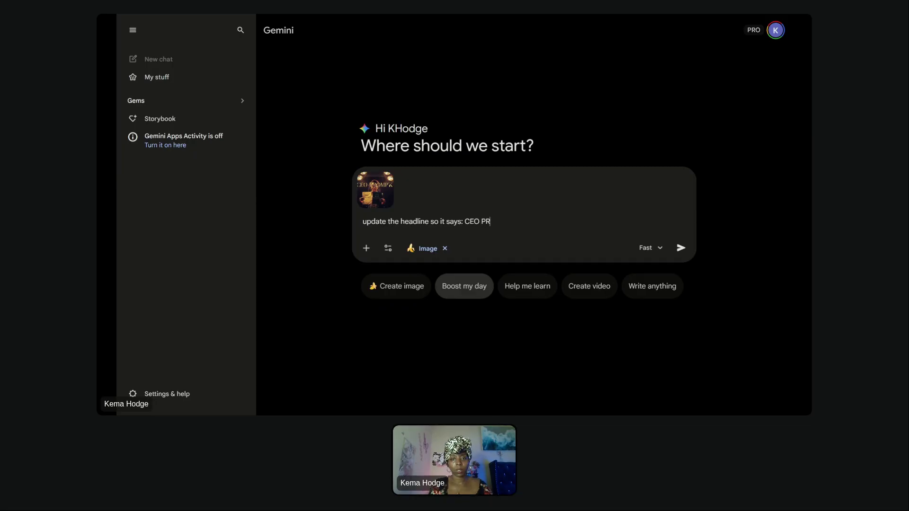
text(OMPTS)
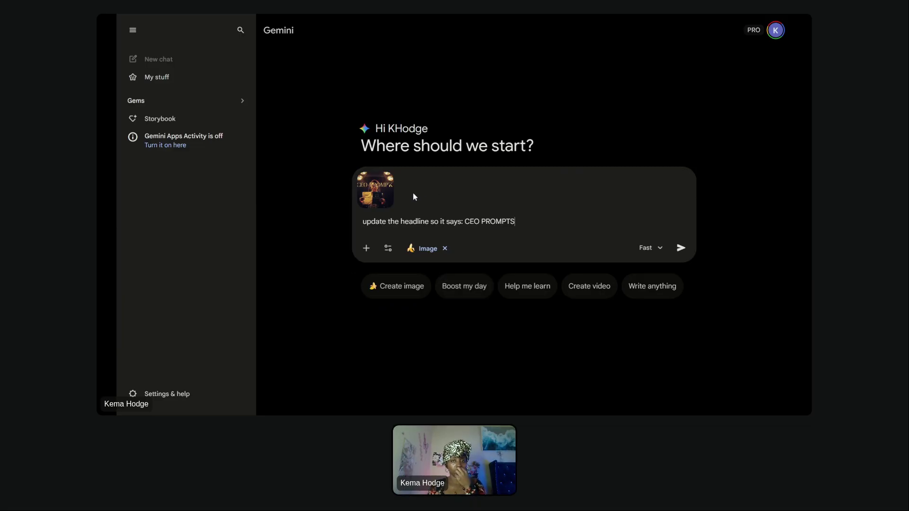
click(681, 246)
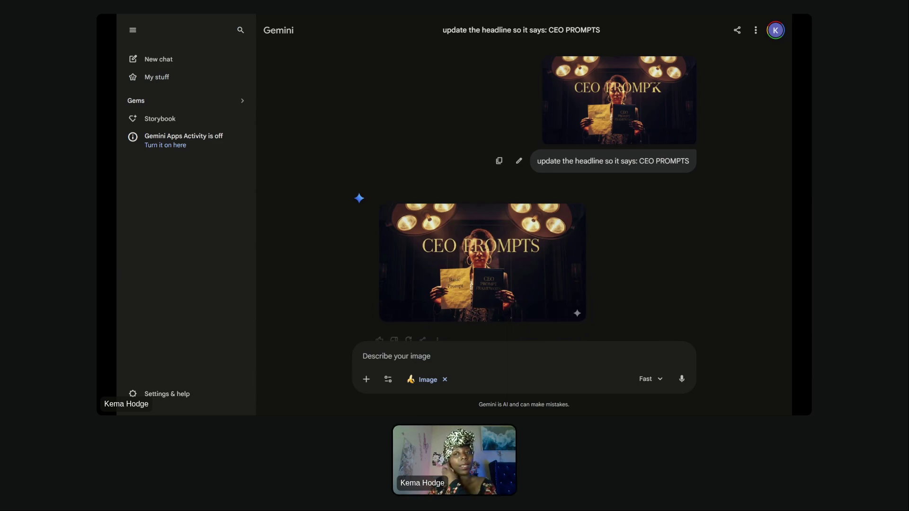
- Compare the original uploaded thumbnail with Gemini's updated version by viewing each one enlarged
click(621, 66)
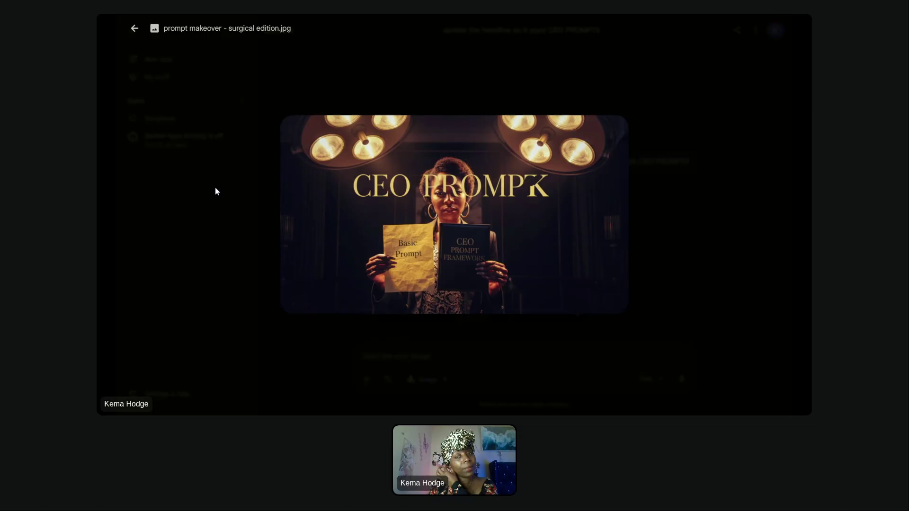
click(203, 213)
click(577, 256)
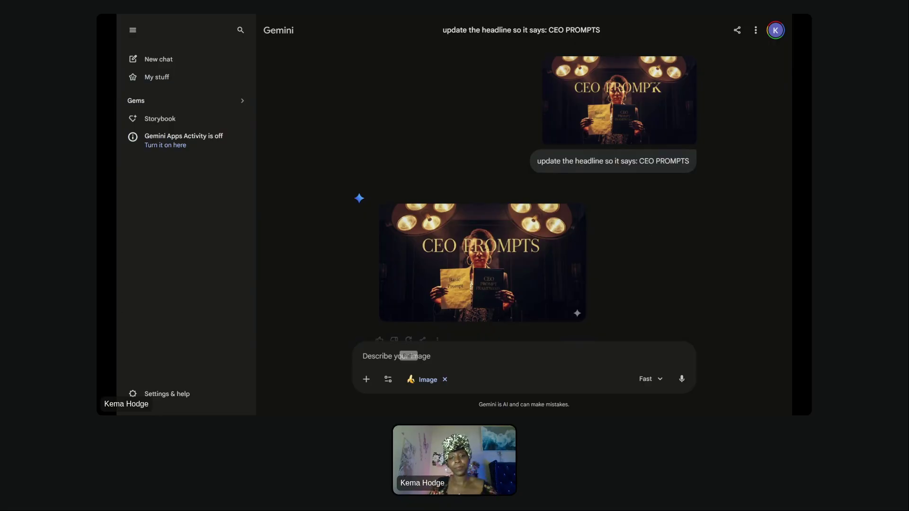
- Send the instruction "can i see a surgery table in the background. the old prompt has been declared deceased" and view the new image enlarged
text(can i s)
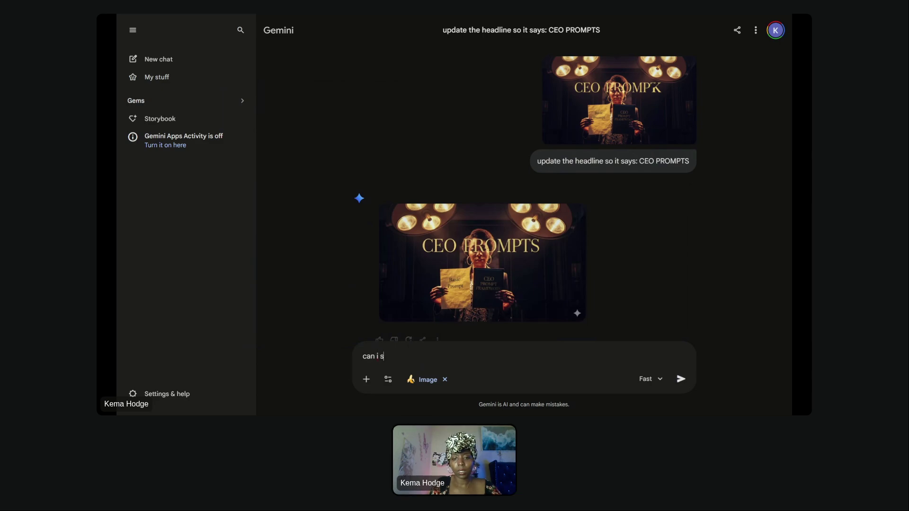
text(ee a su)
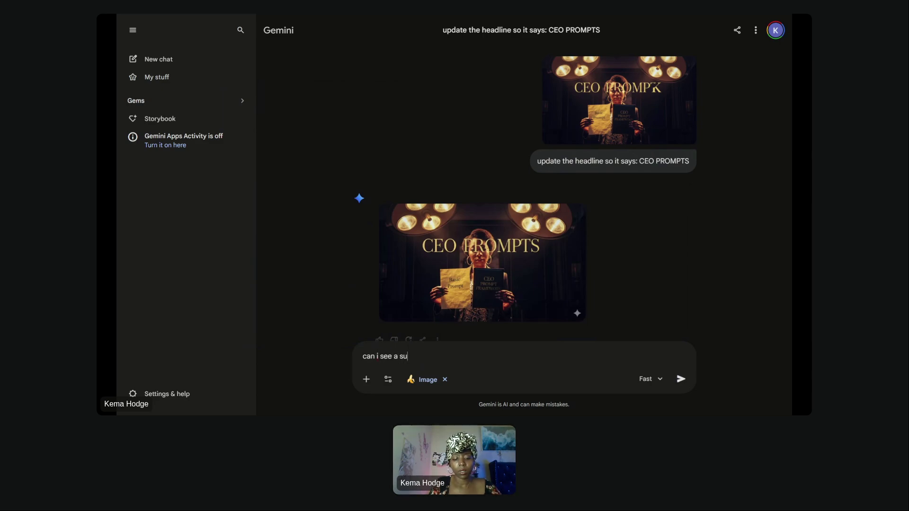
text(rgery tabl)
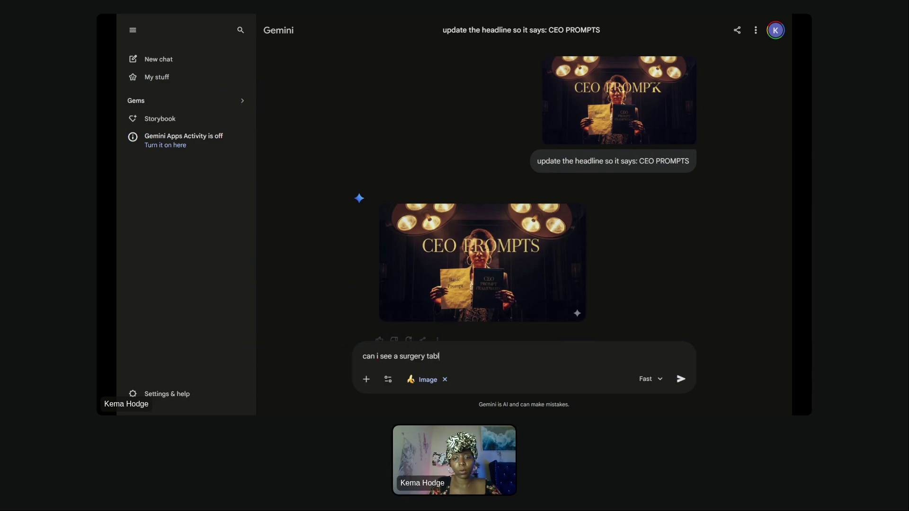
text(e in the background)
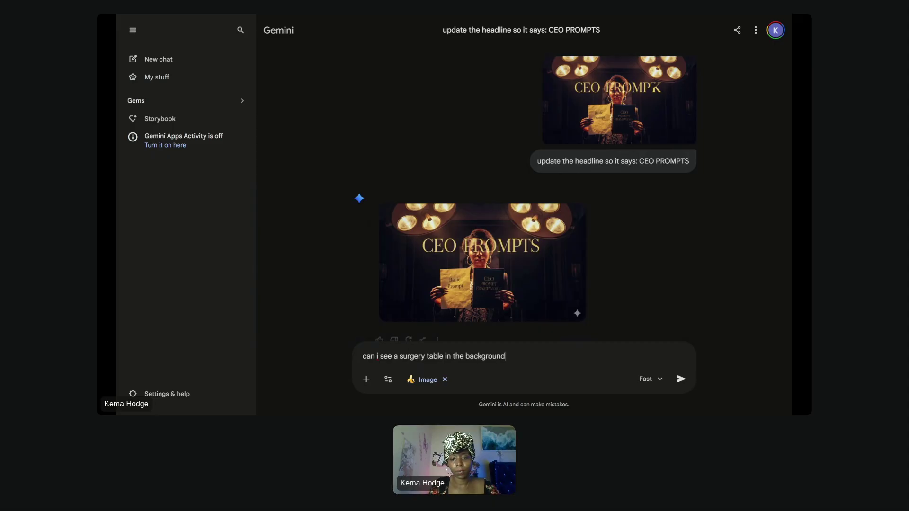
text(. the )
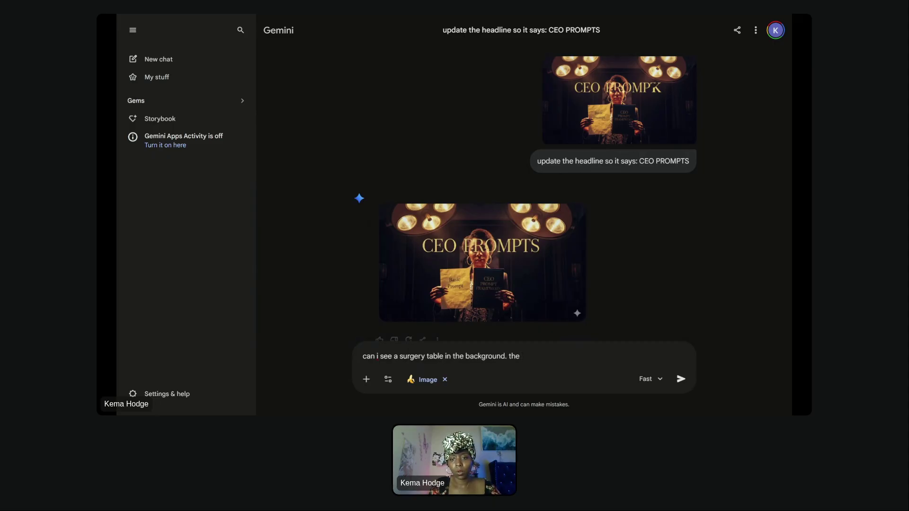
text(old prompt )
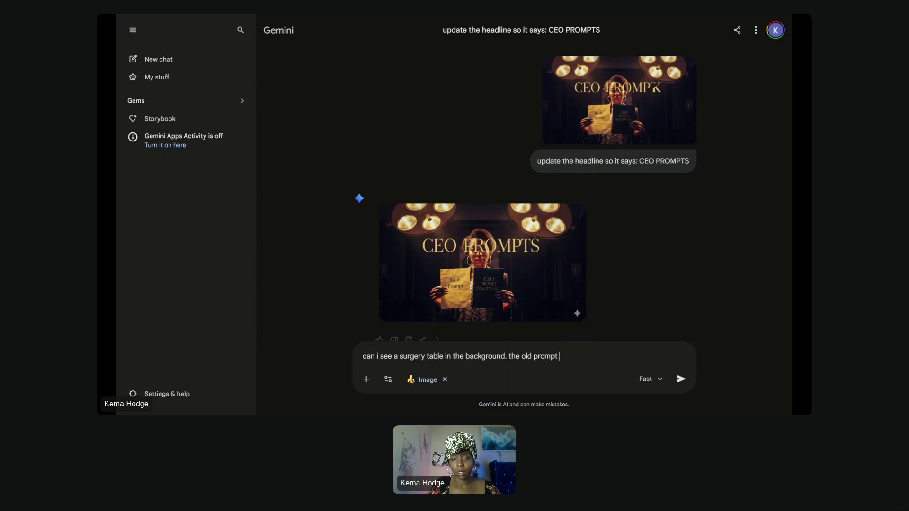
text(has been declar)
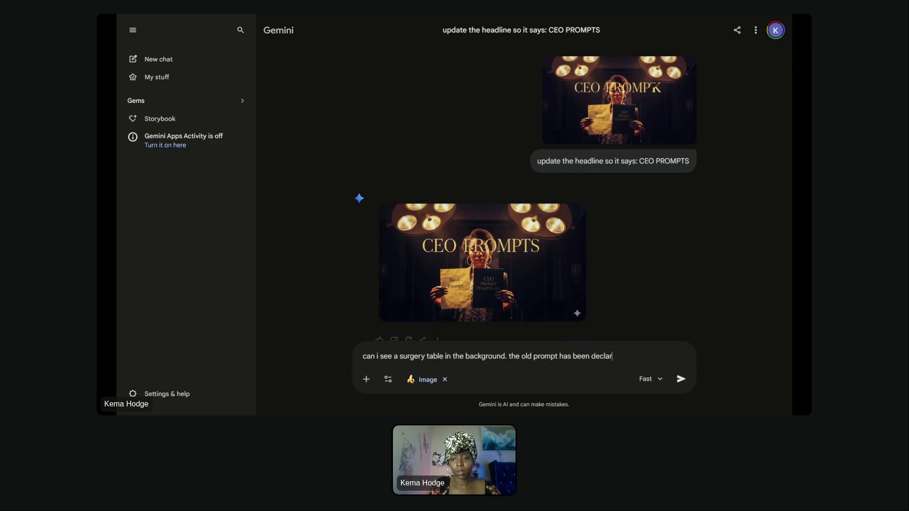
text(ed deceased)
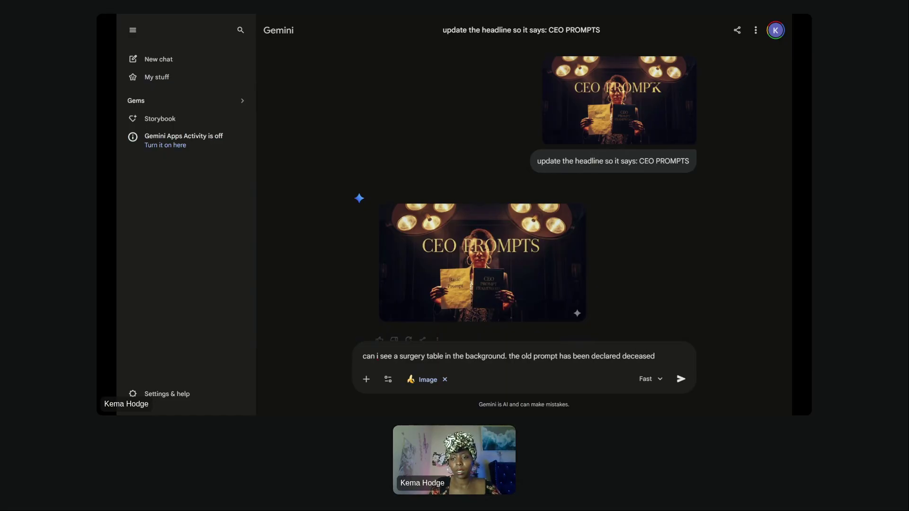
key(Return)
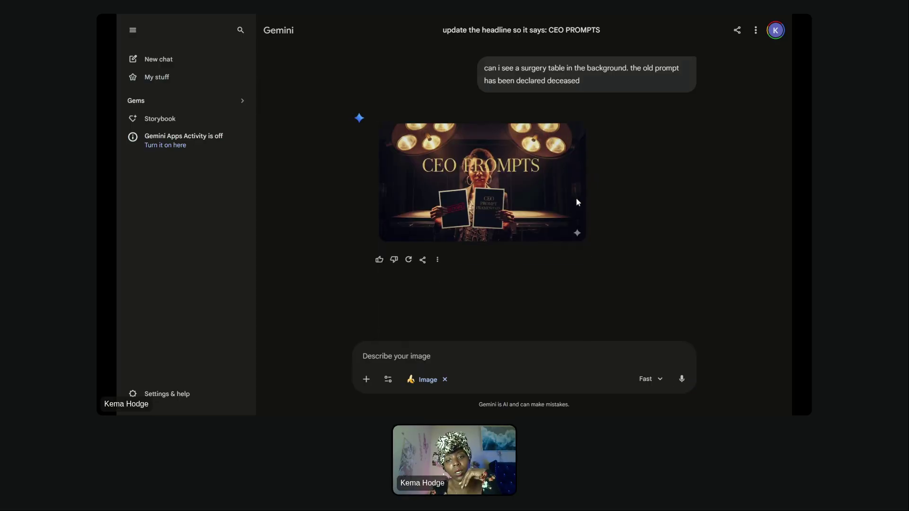
click(529, 185)
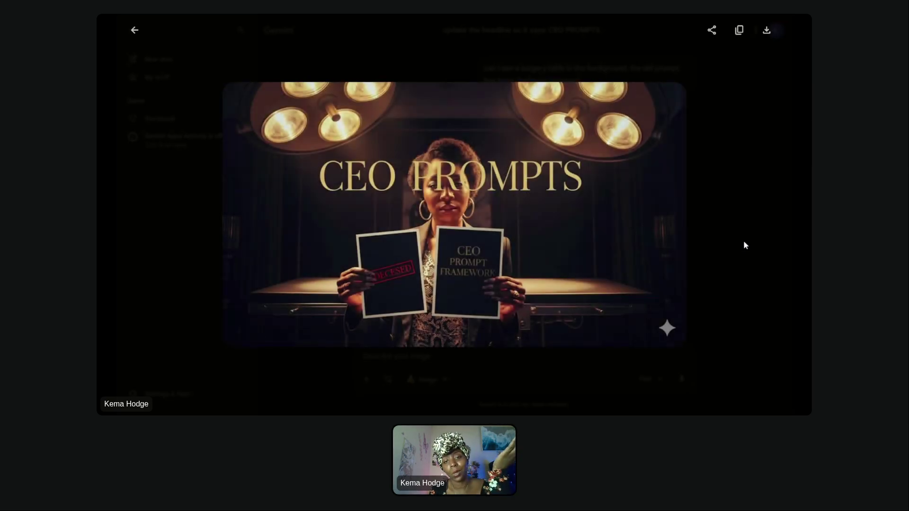
click(743, 243)
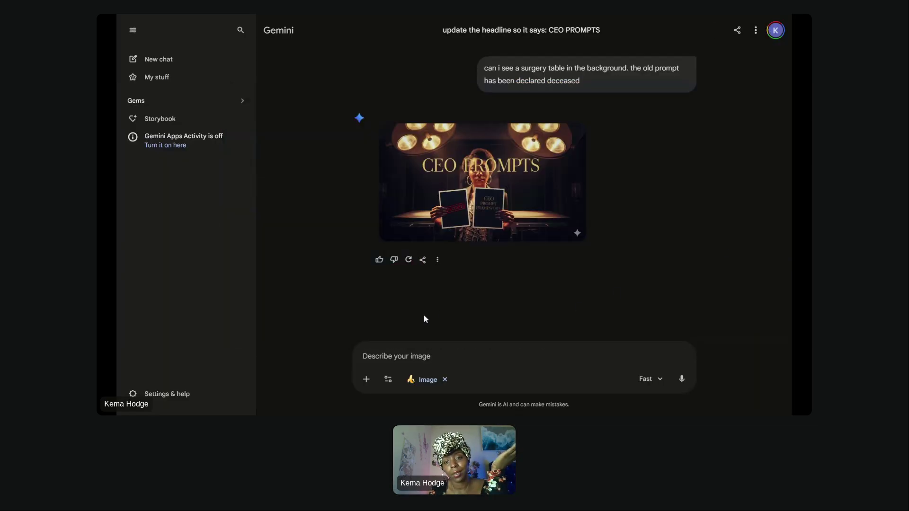
- Send the instruction "instead of "Deceased" on the left paper, make it say "dead prompts"" and view the revised image enlarged
text(ins)
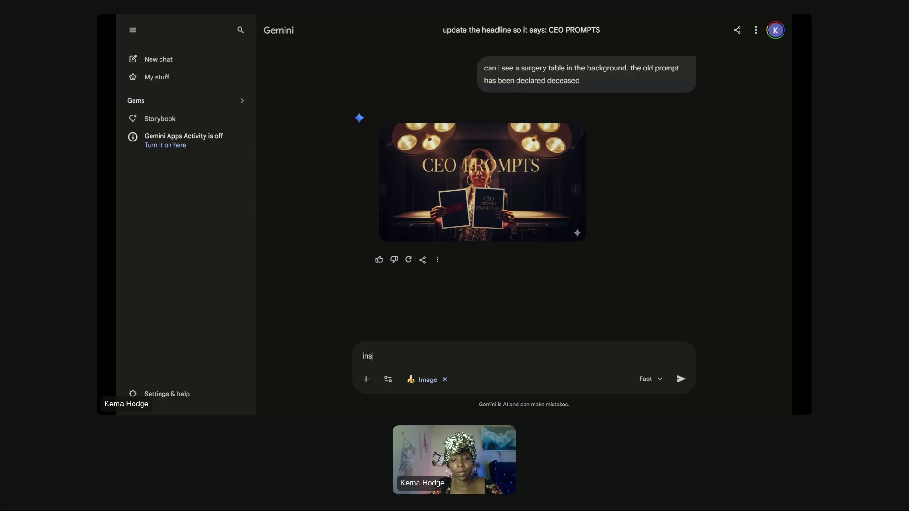
text(tead of)
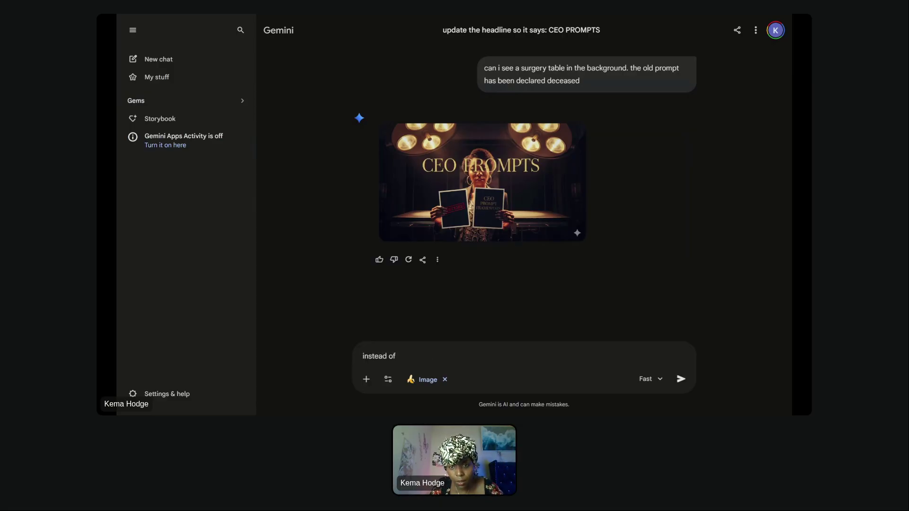
text( "Deceased)
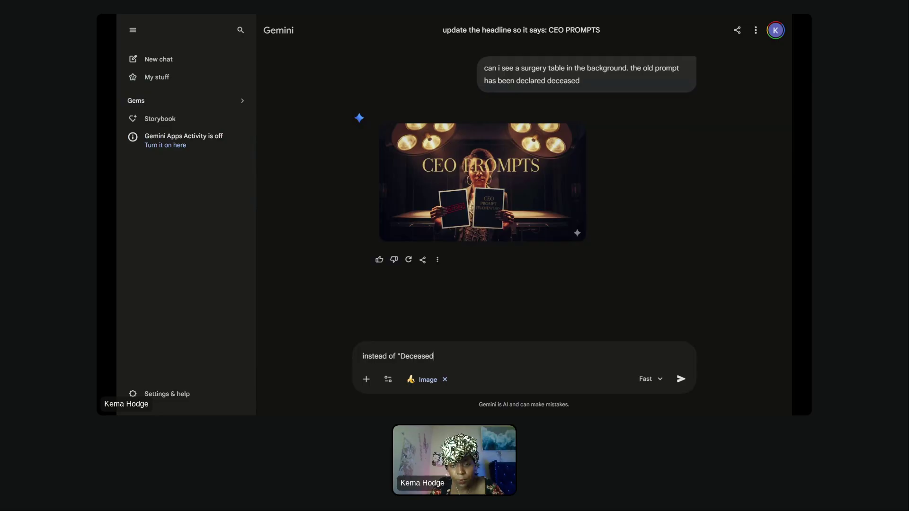
text(" on the left pa)
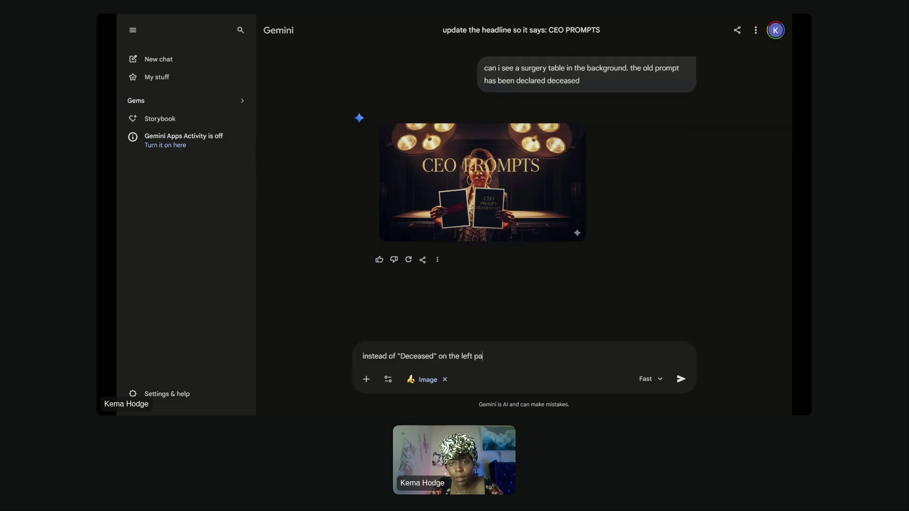
text(per, )
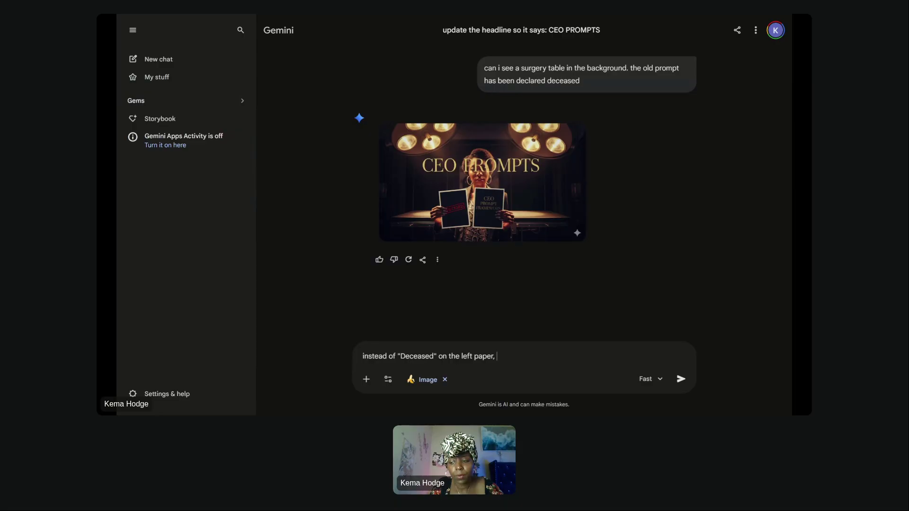
text(make it say)
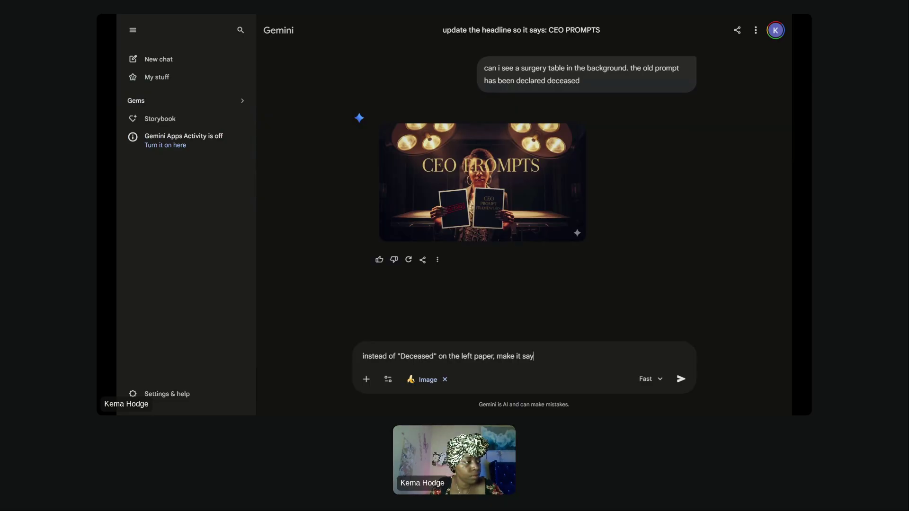
key(shift+Return)
key(BackSpace)
text(")
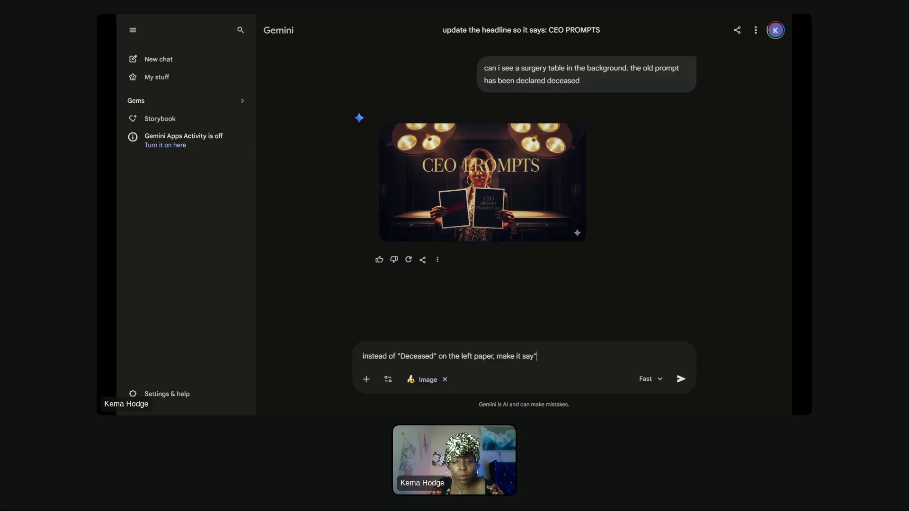
text(")
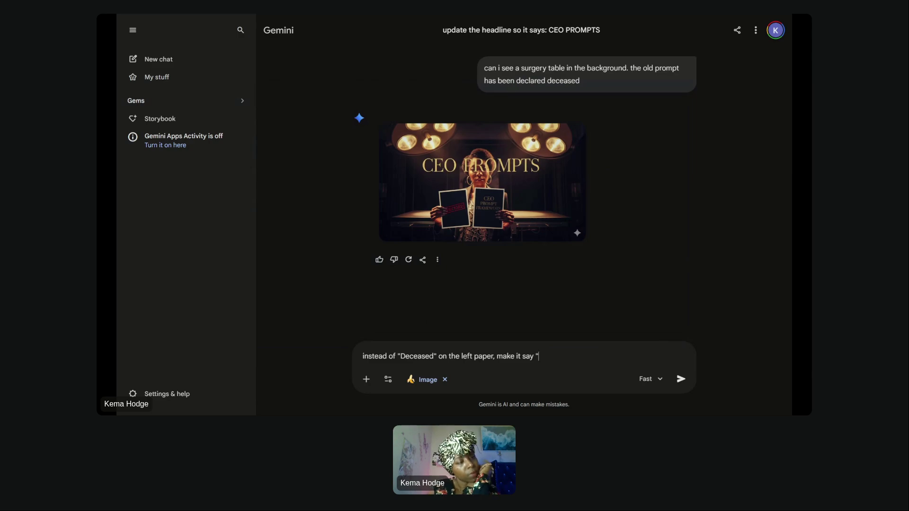
text(dead p)
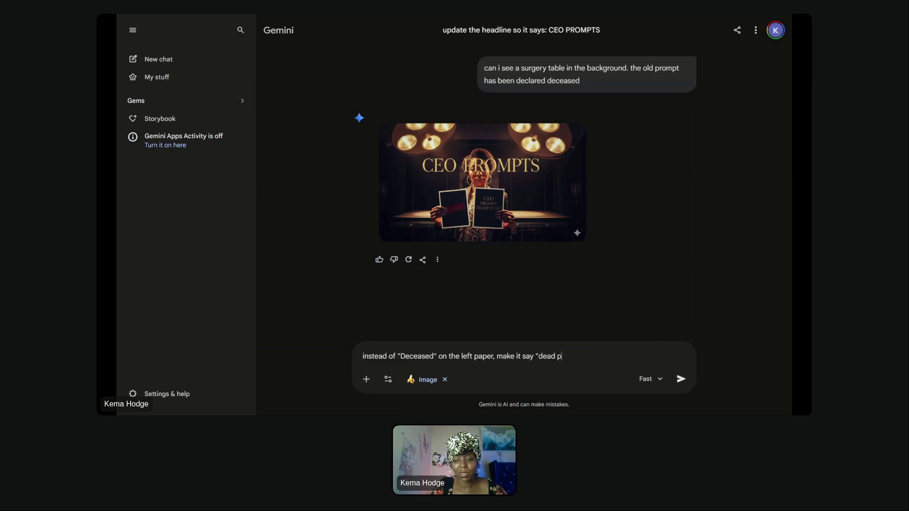
text(rompts")
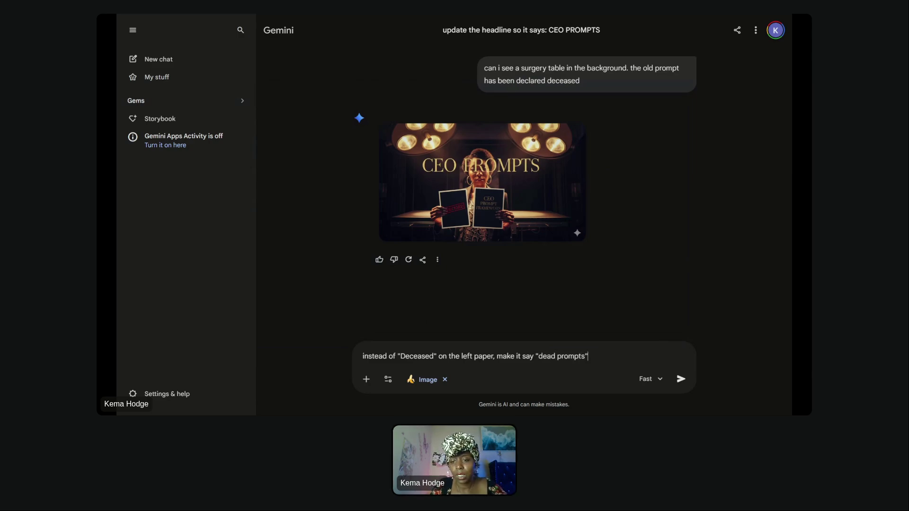
key(Return)
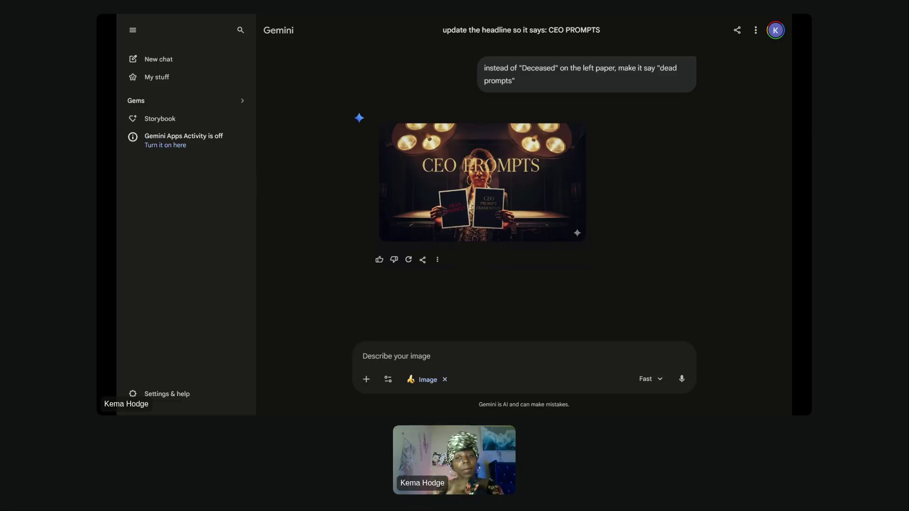
click(516, 197)
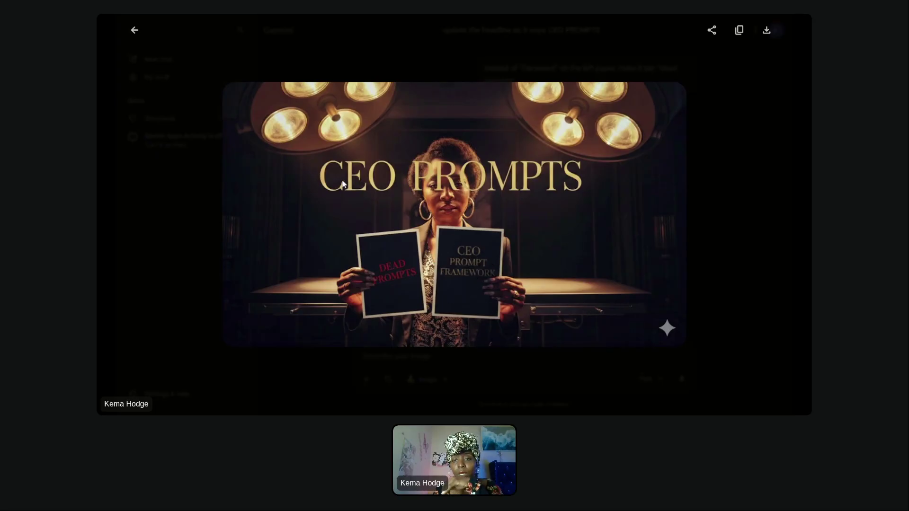
click(741, 236)
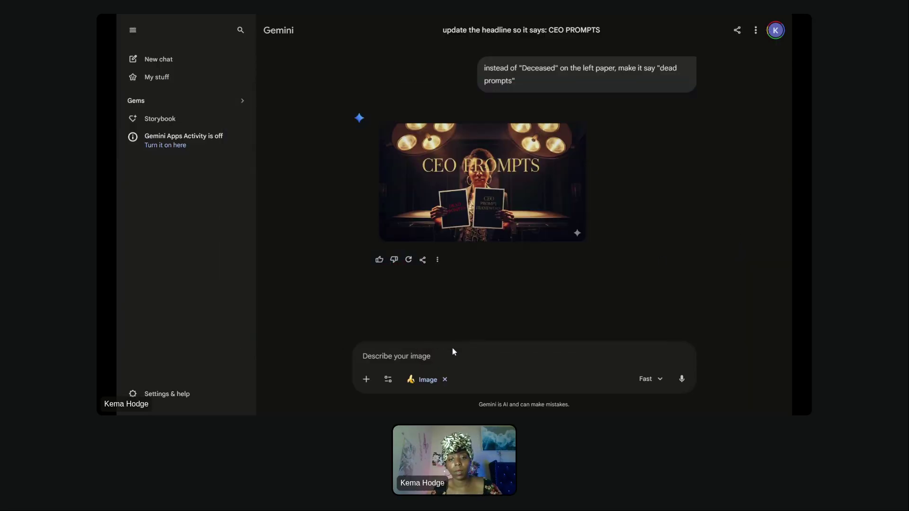
- Send the instruction "on the surgical table, add a dead body covered with a sheet" and view the updated image enlarged
click(359, 355)
text(n)
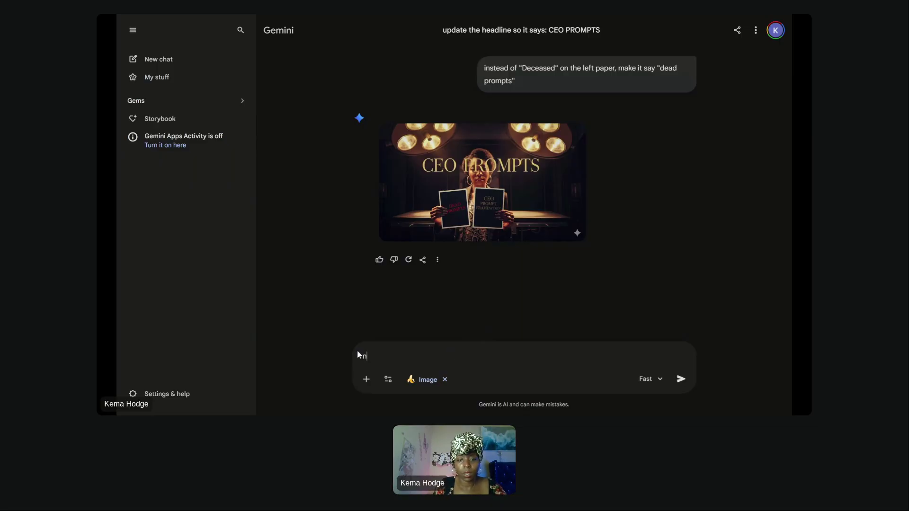
key(BackSpace)
text(on the su)
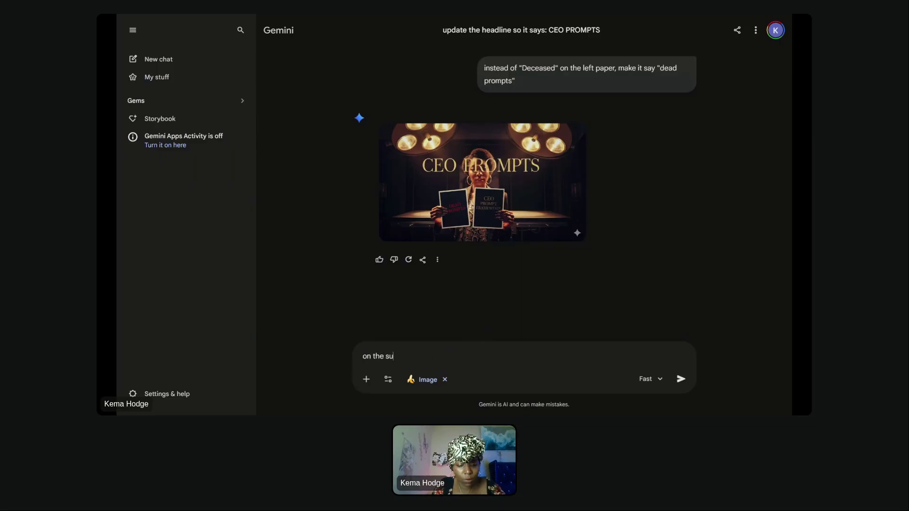
text(rgical tabe)
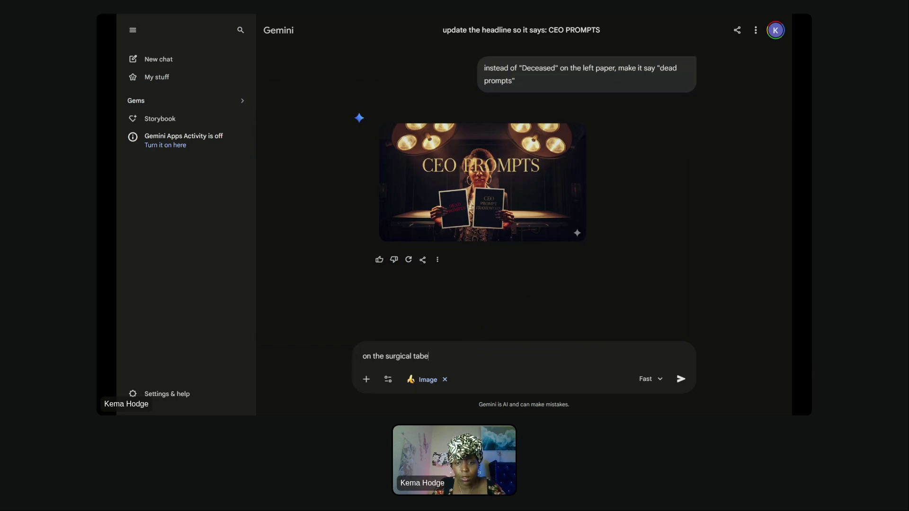
key(BackSpace)
text(ble, add a )
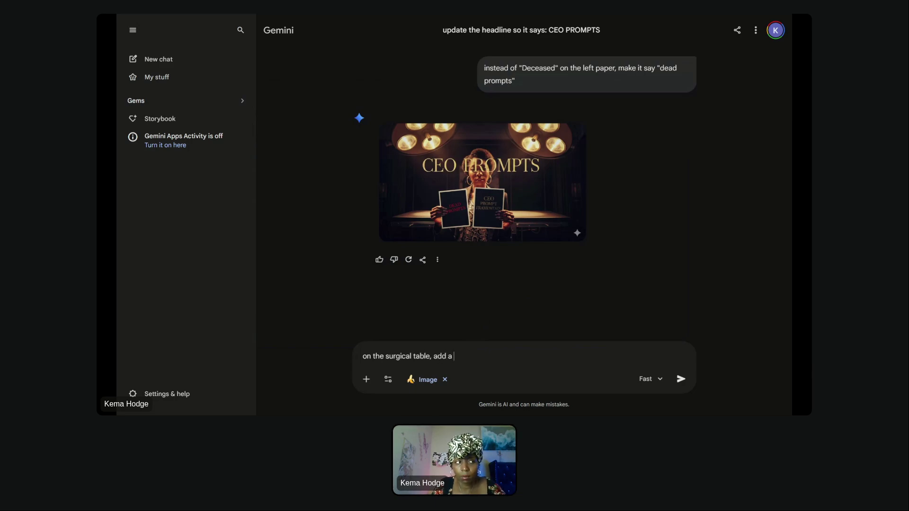
text(dead bo)
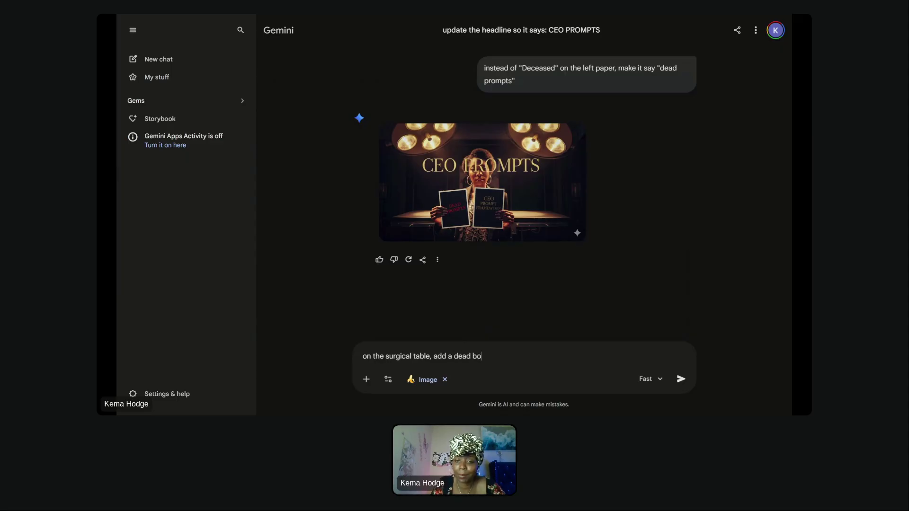
text(dy covered)
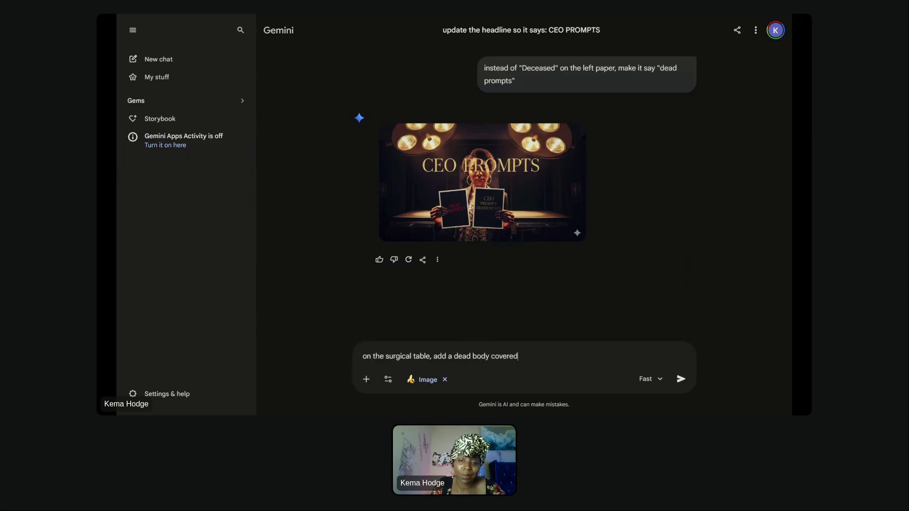
text( with a sheet)
key(Return)
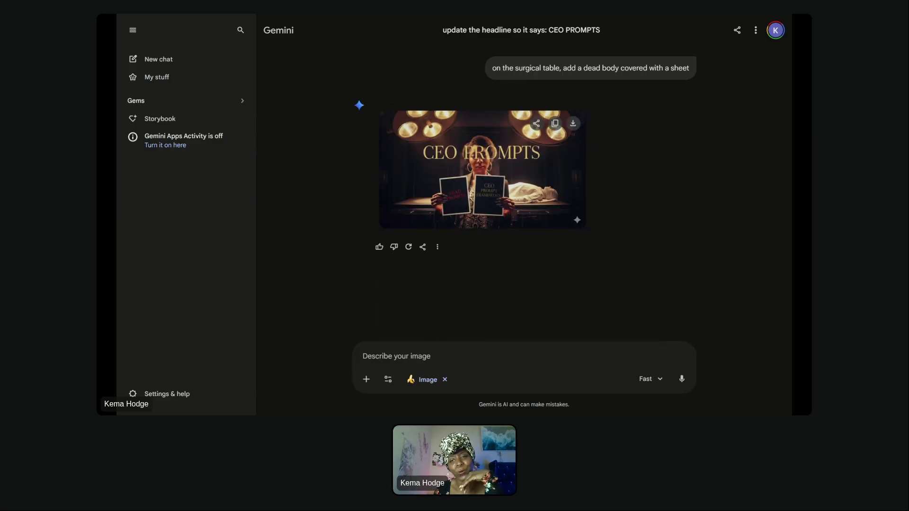
click(549, 163)
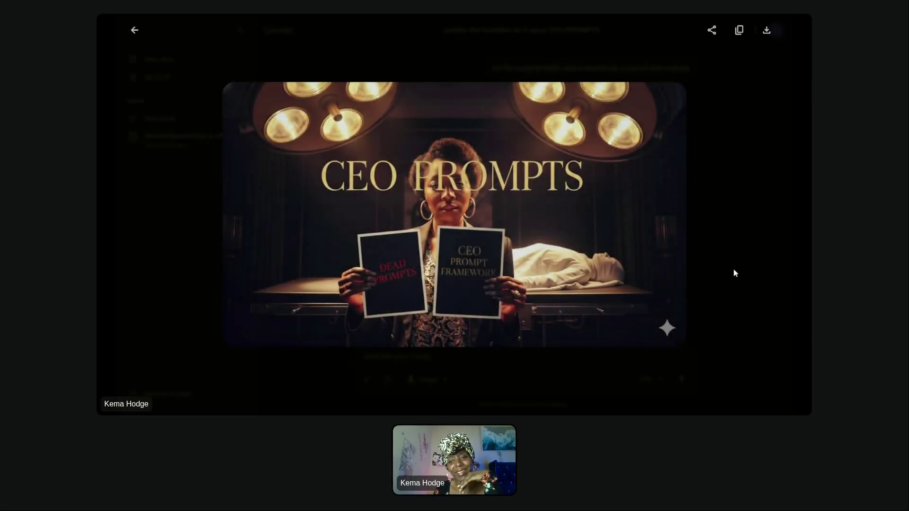